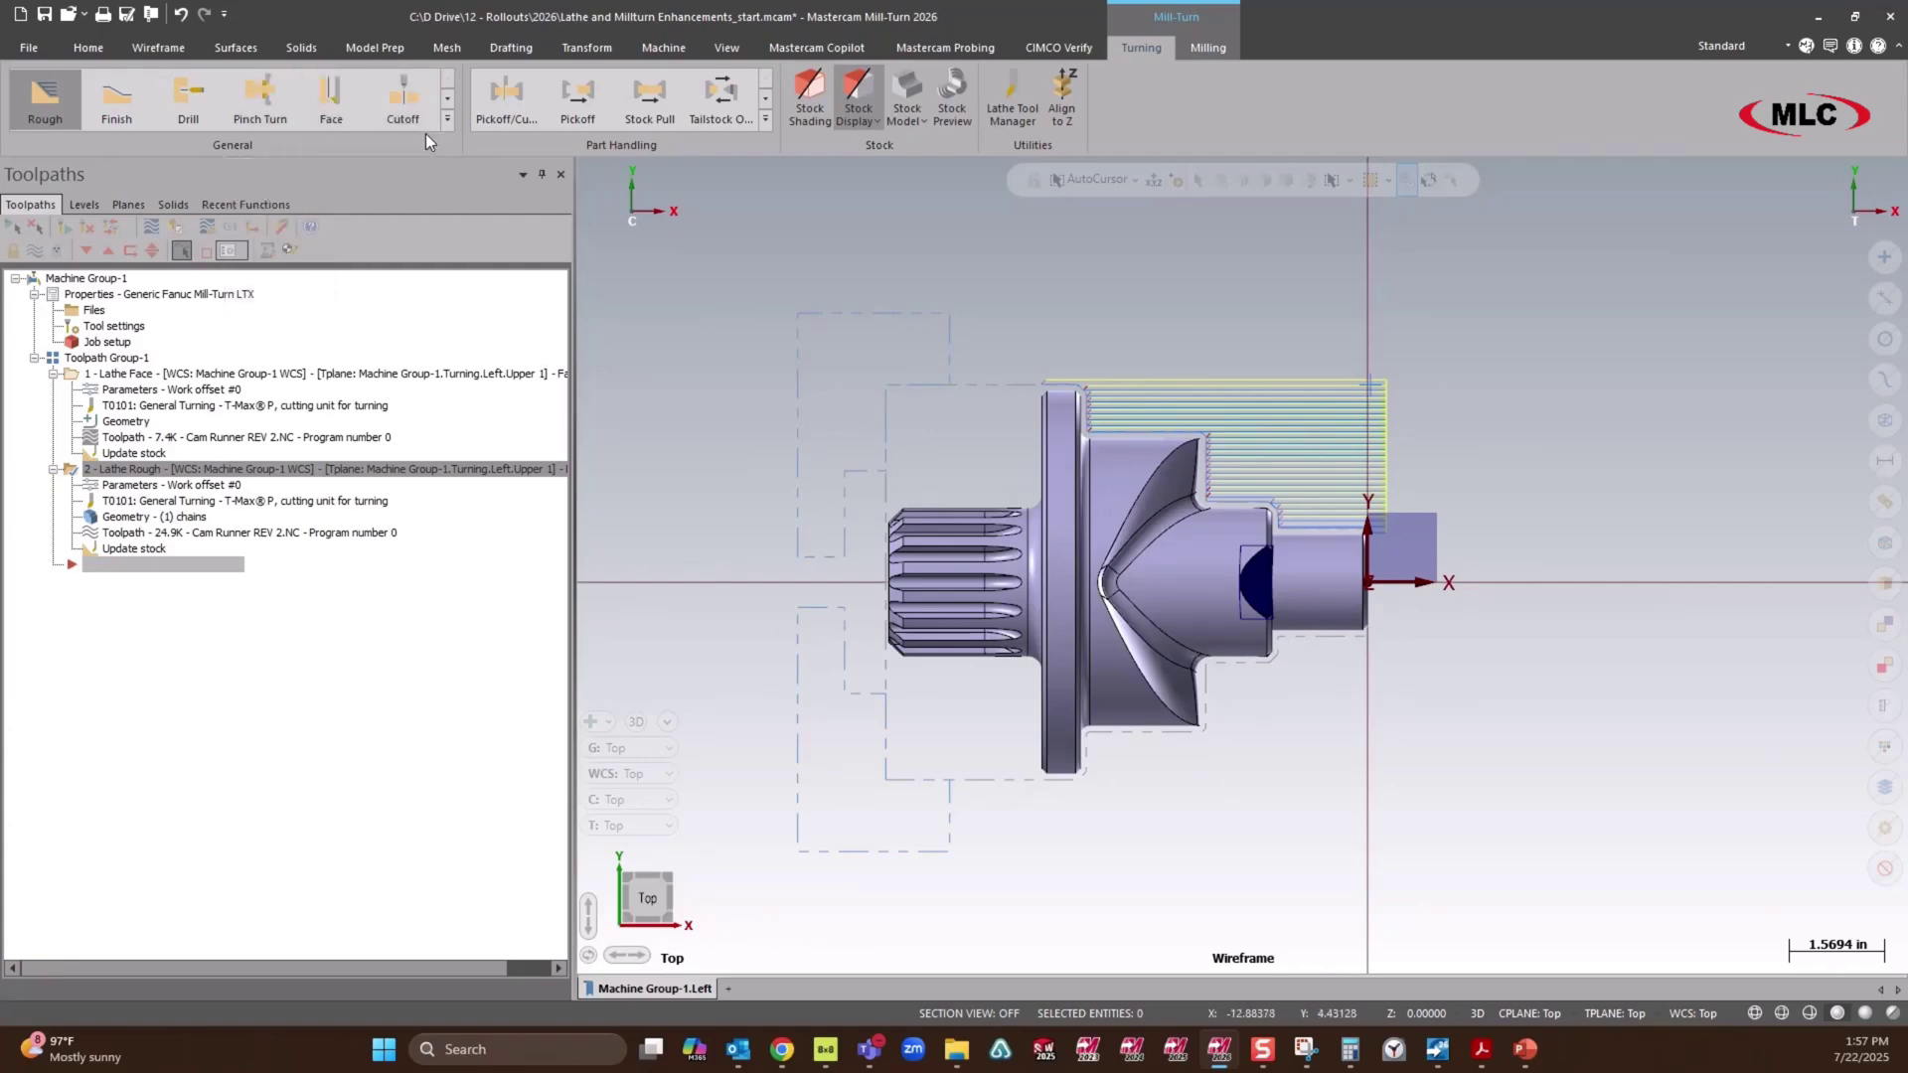
Start a PrimeTurning toolpath on the upper outer profile between the flange and the front end, with the chain direction reversed.
click(449, 121)
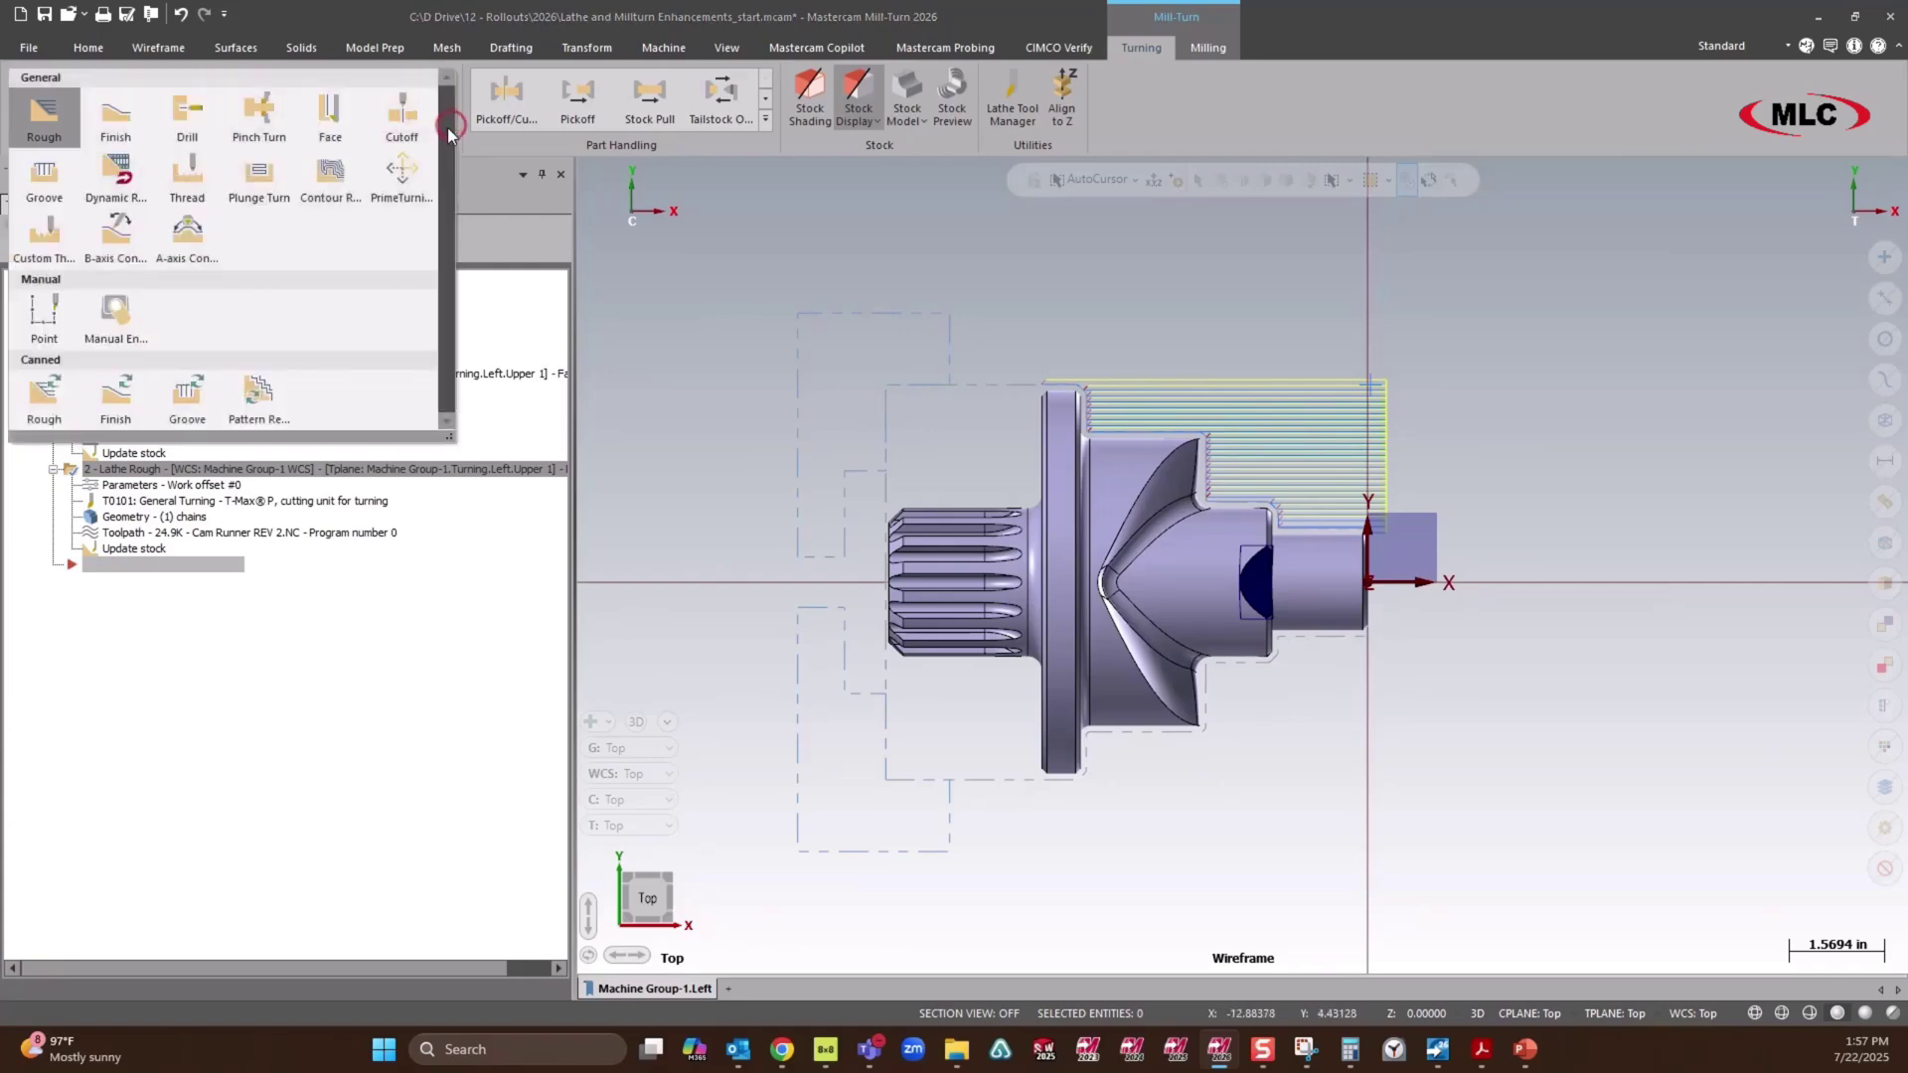
click(402, 179)
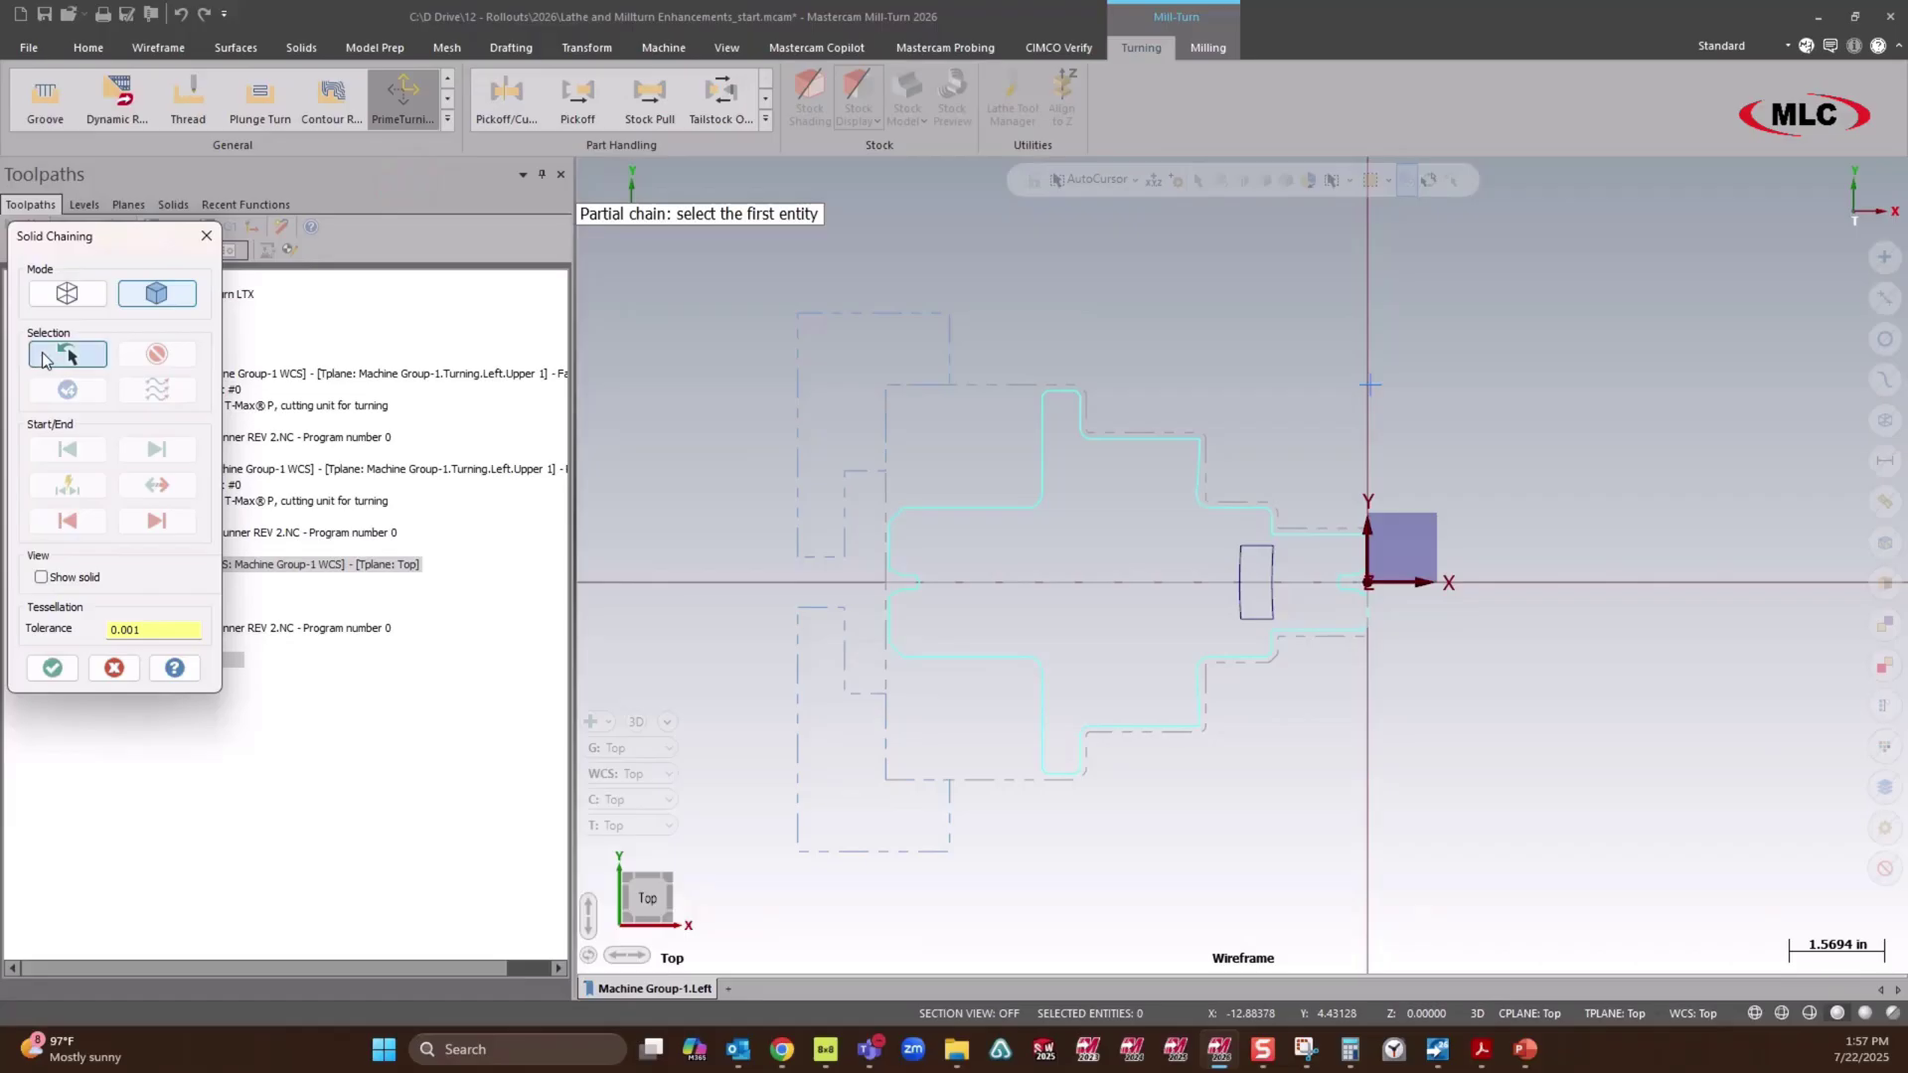
click(188, 484)
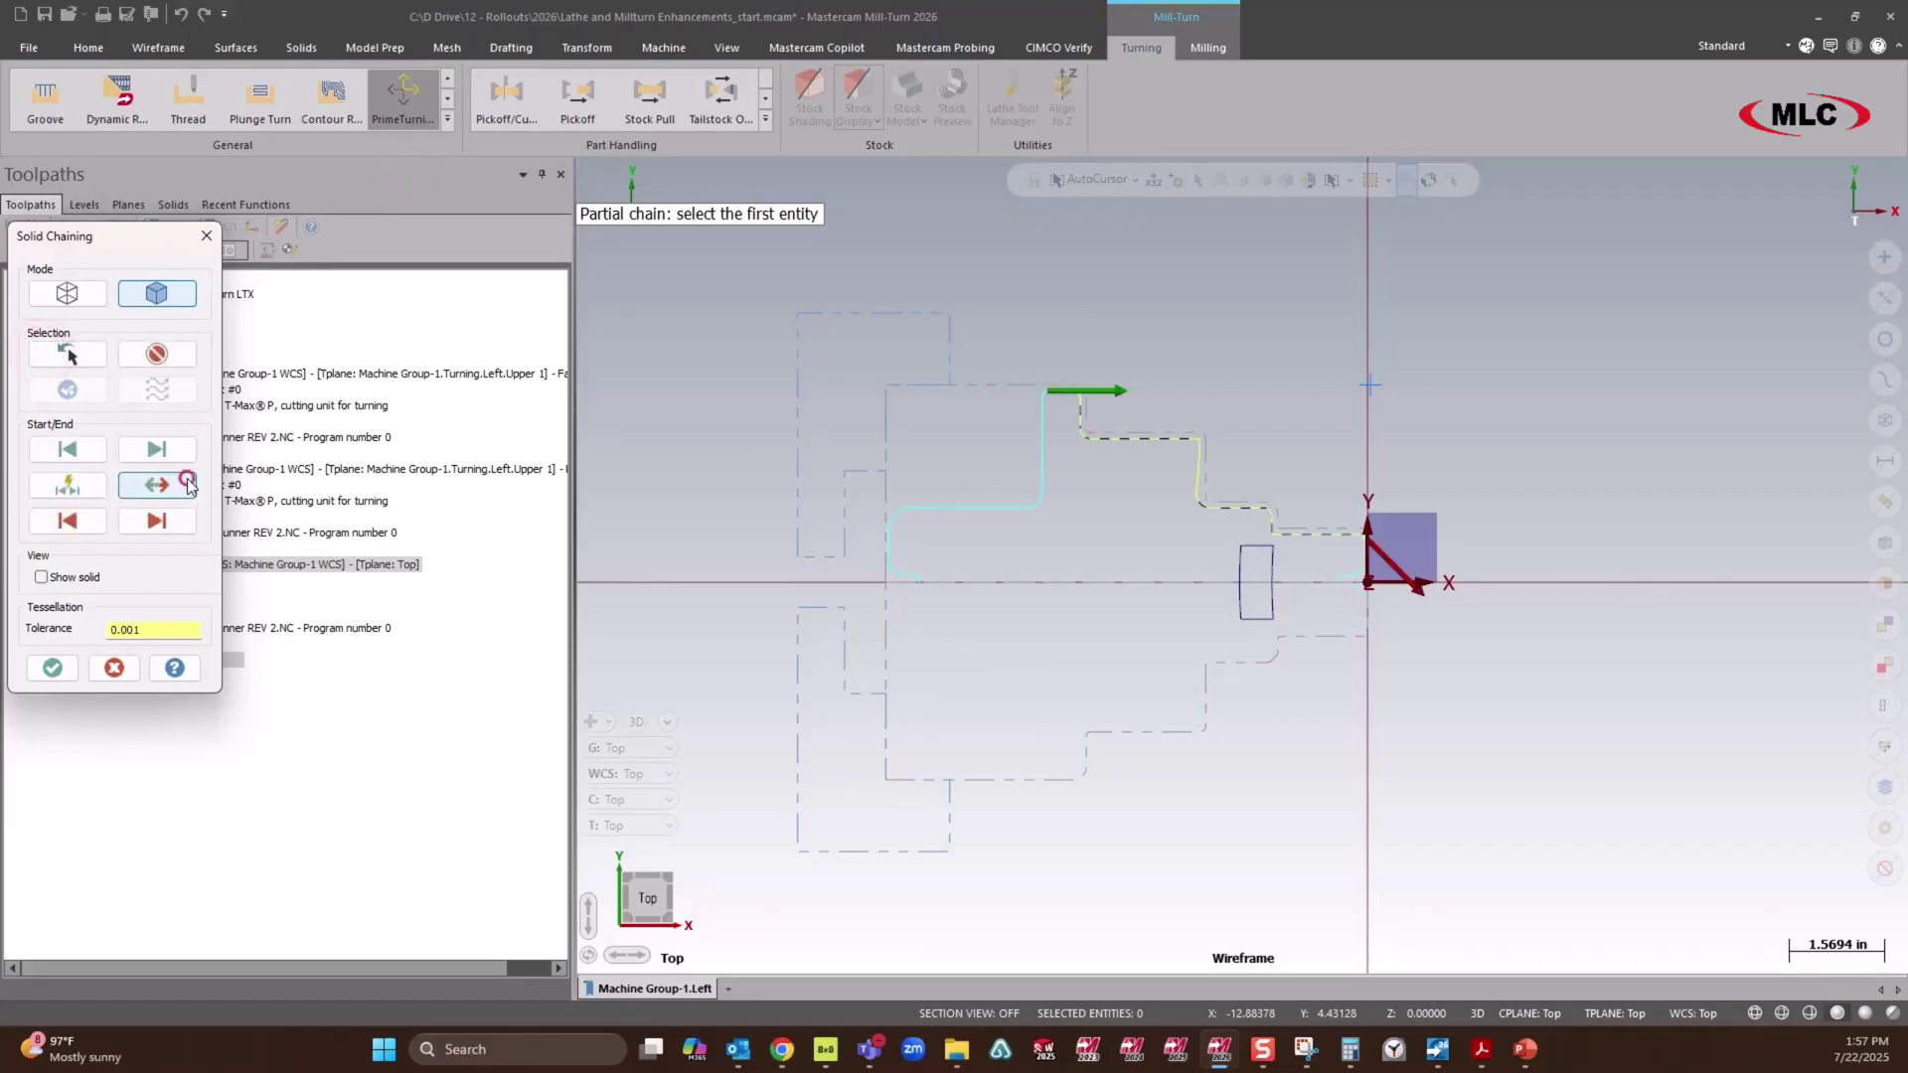
click(53, 668)
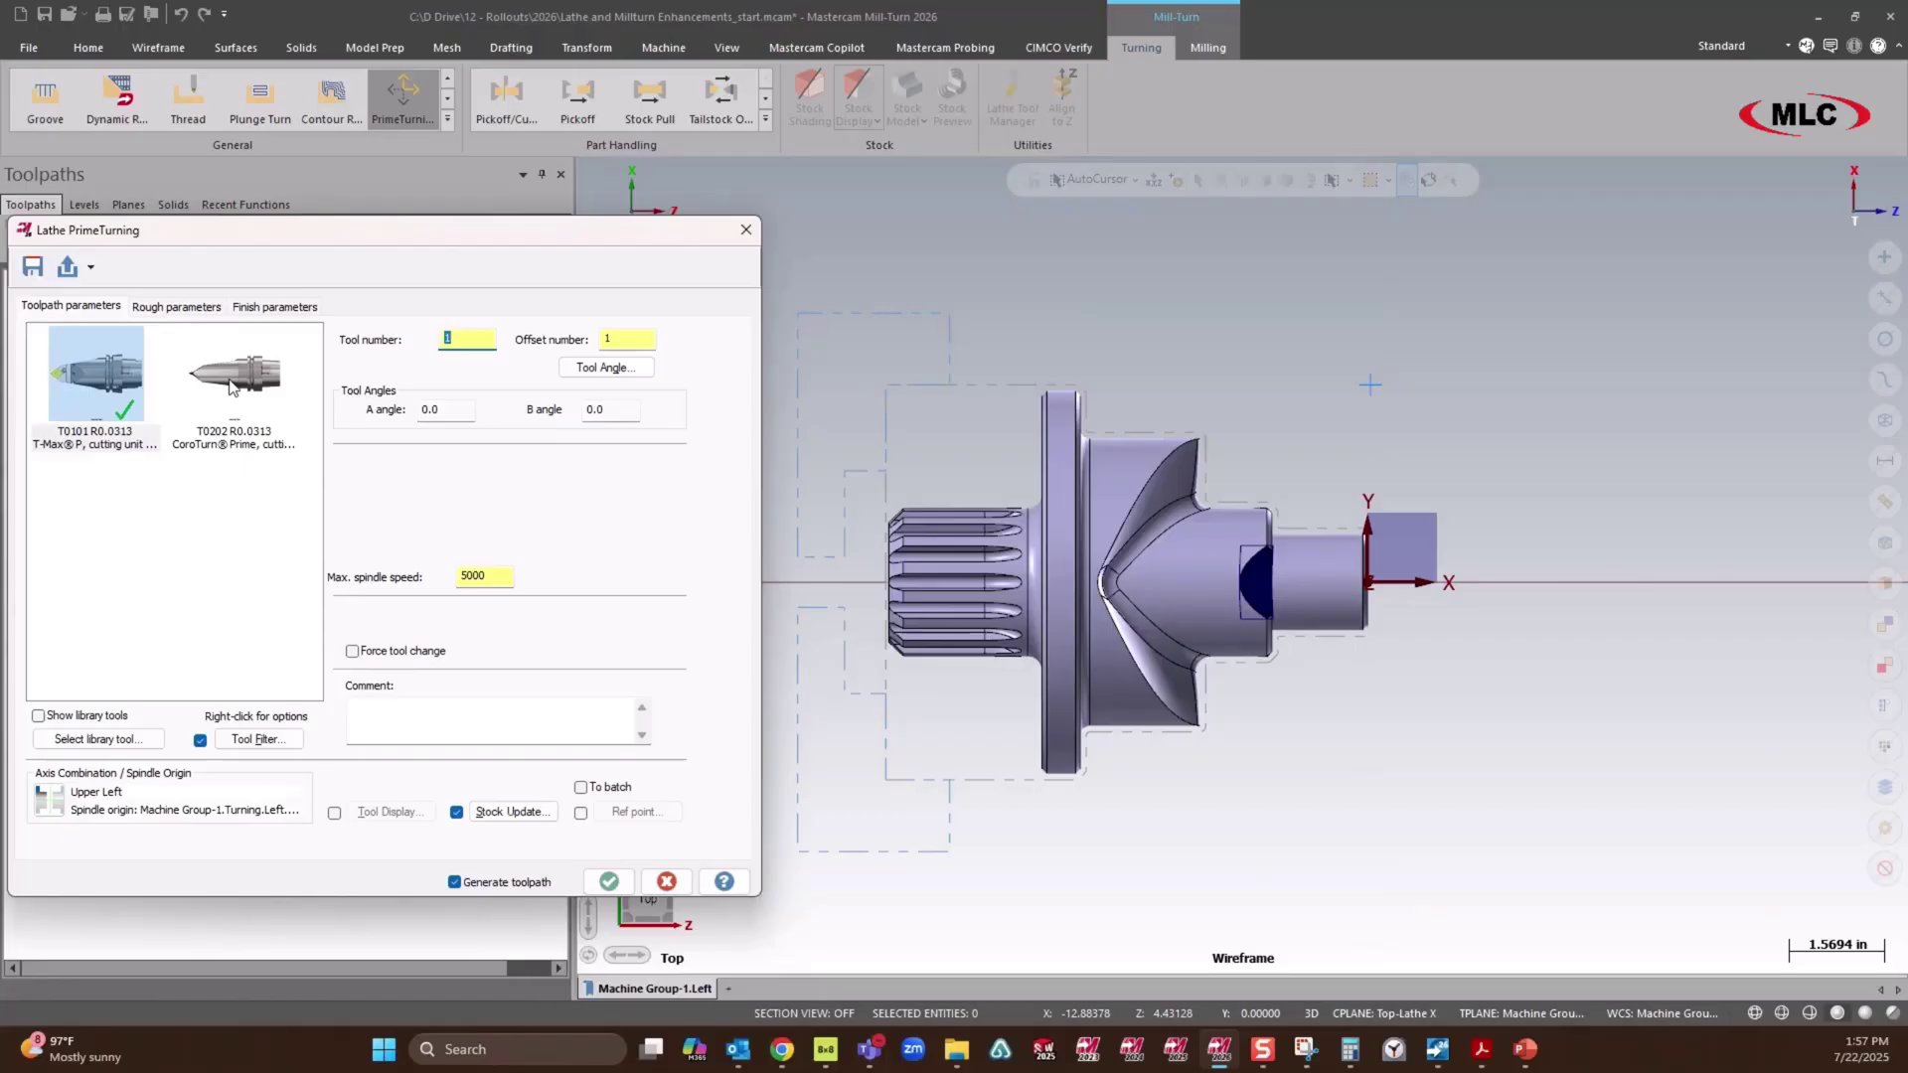
Use tool T0202 CoroTurn Prime with a 45-degree tool angle and add the comment "TS Prime turning".
click(236, 383)
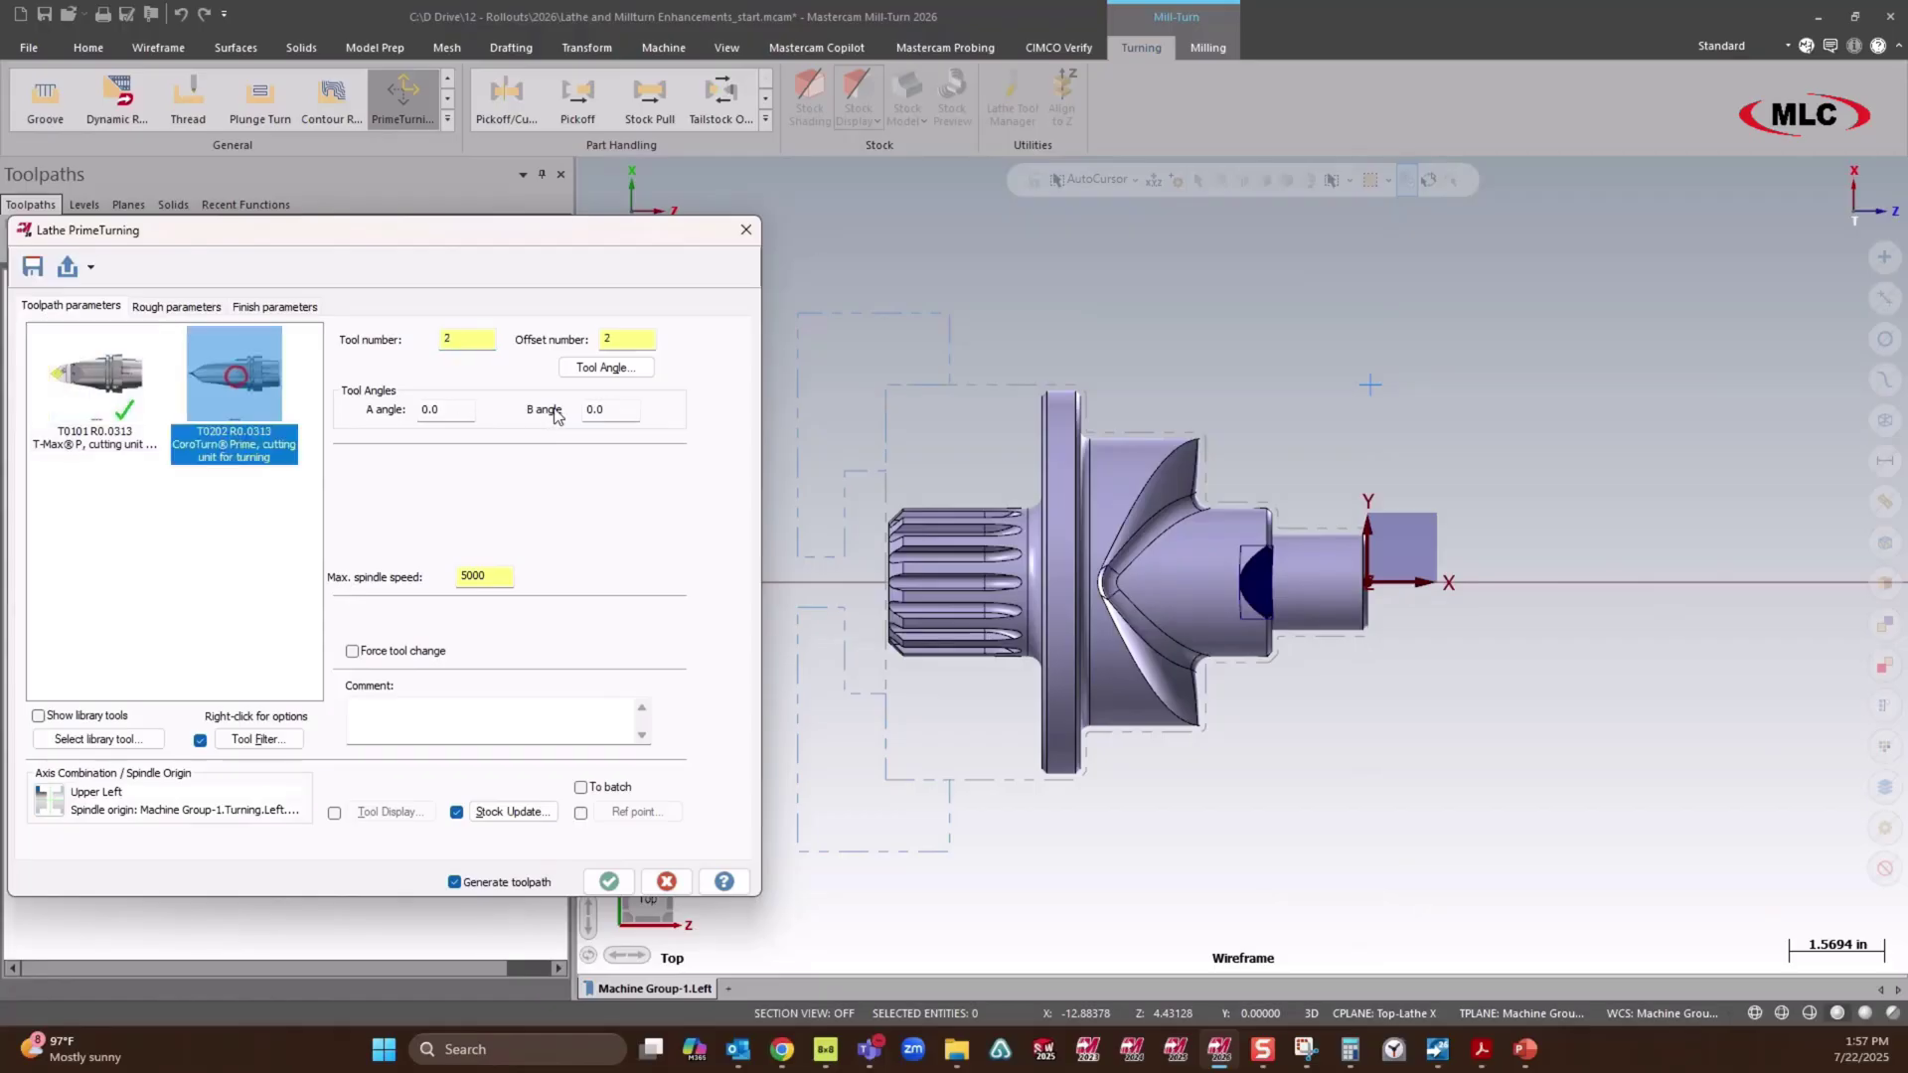
click(617, 369)
double_click(127, 353)
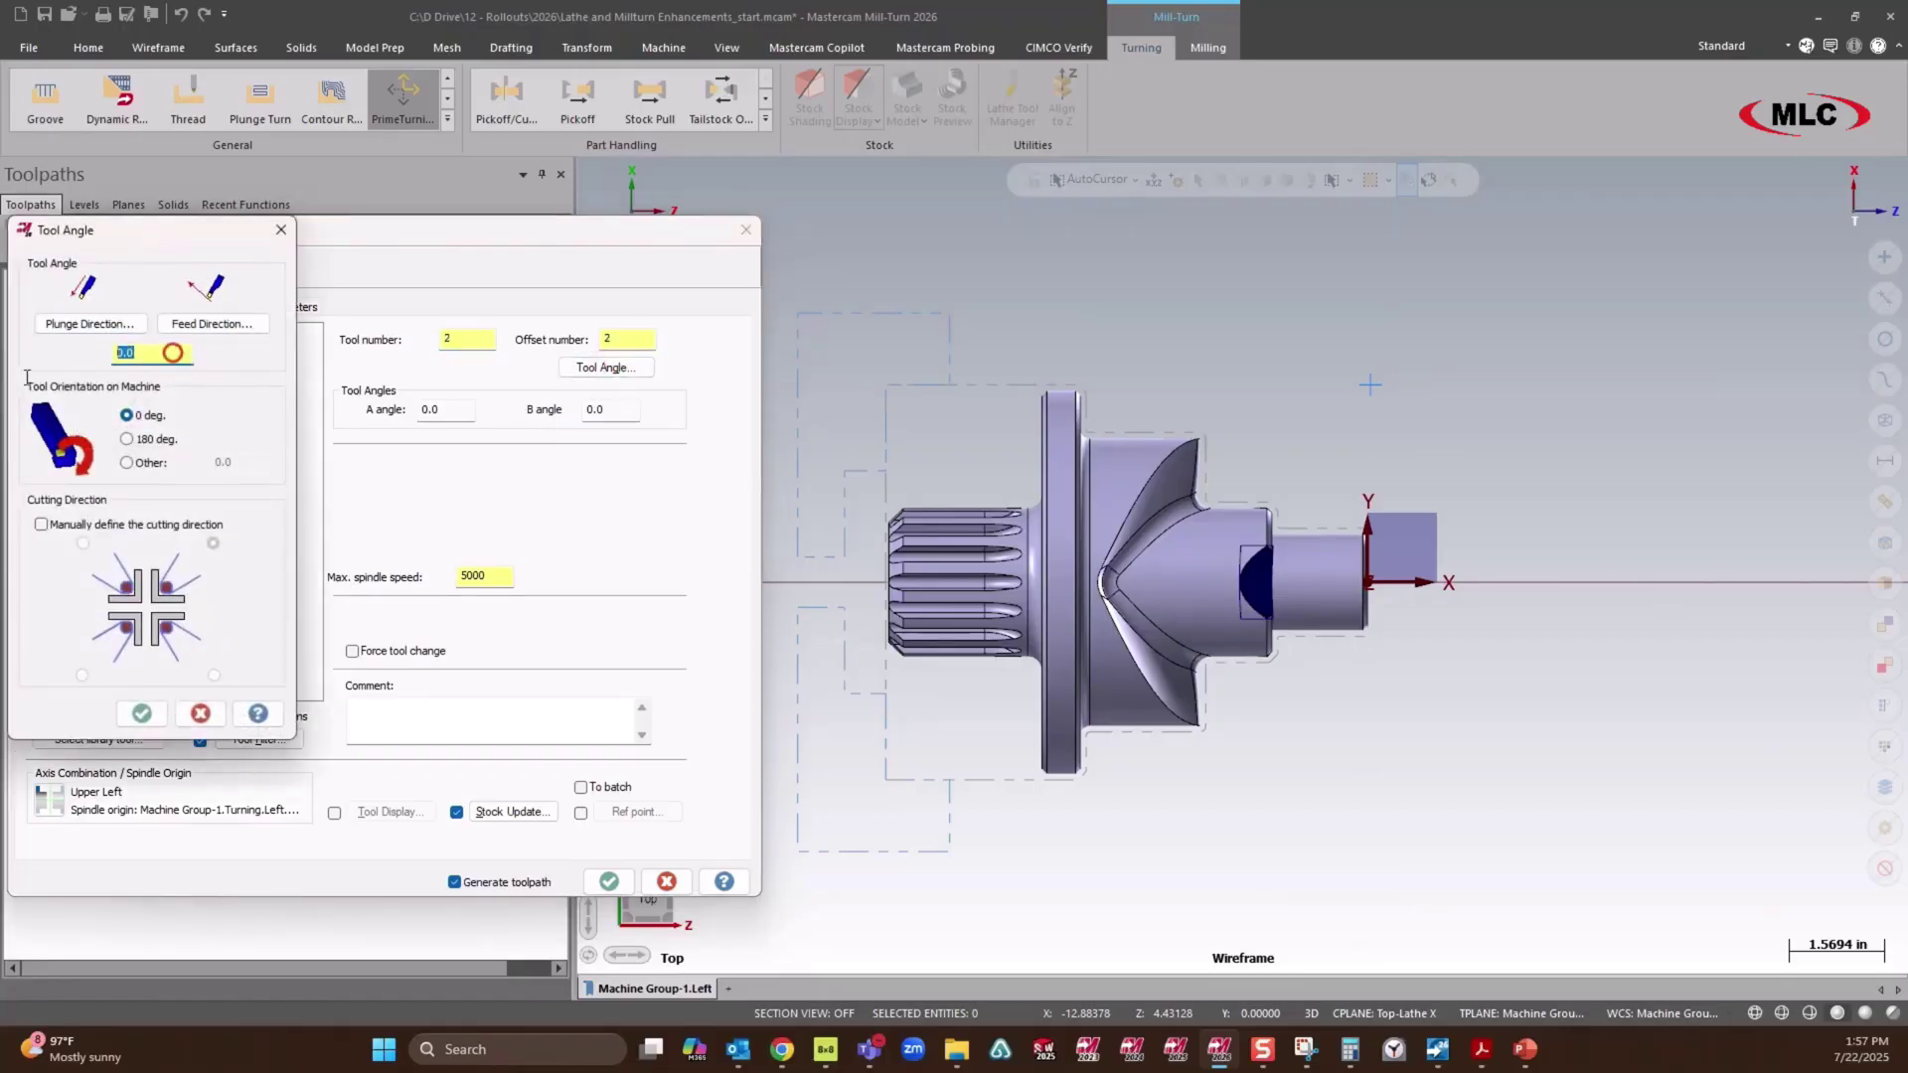
text(45)
key(Tab)
click(138, 715)
click(459, 714)
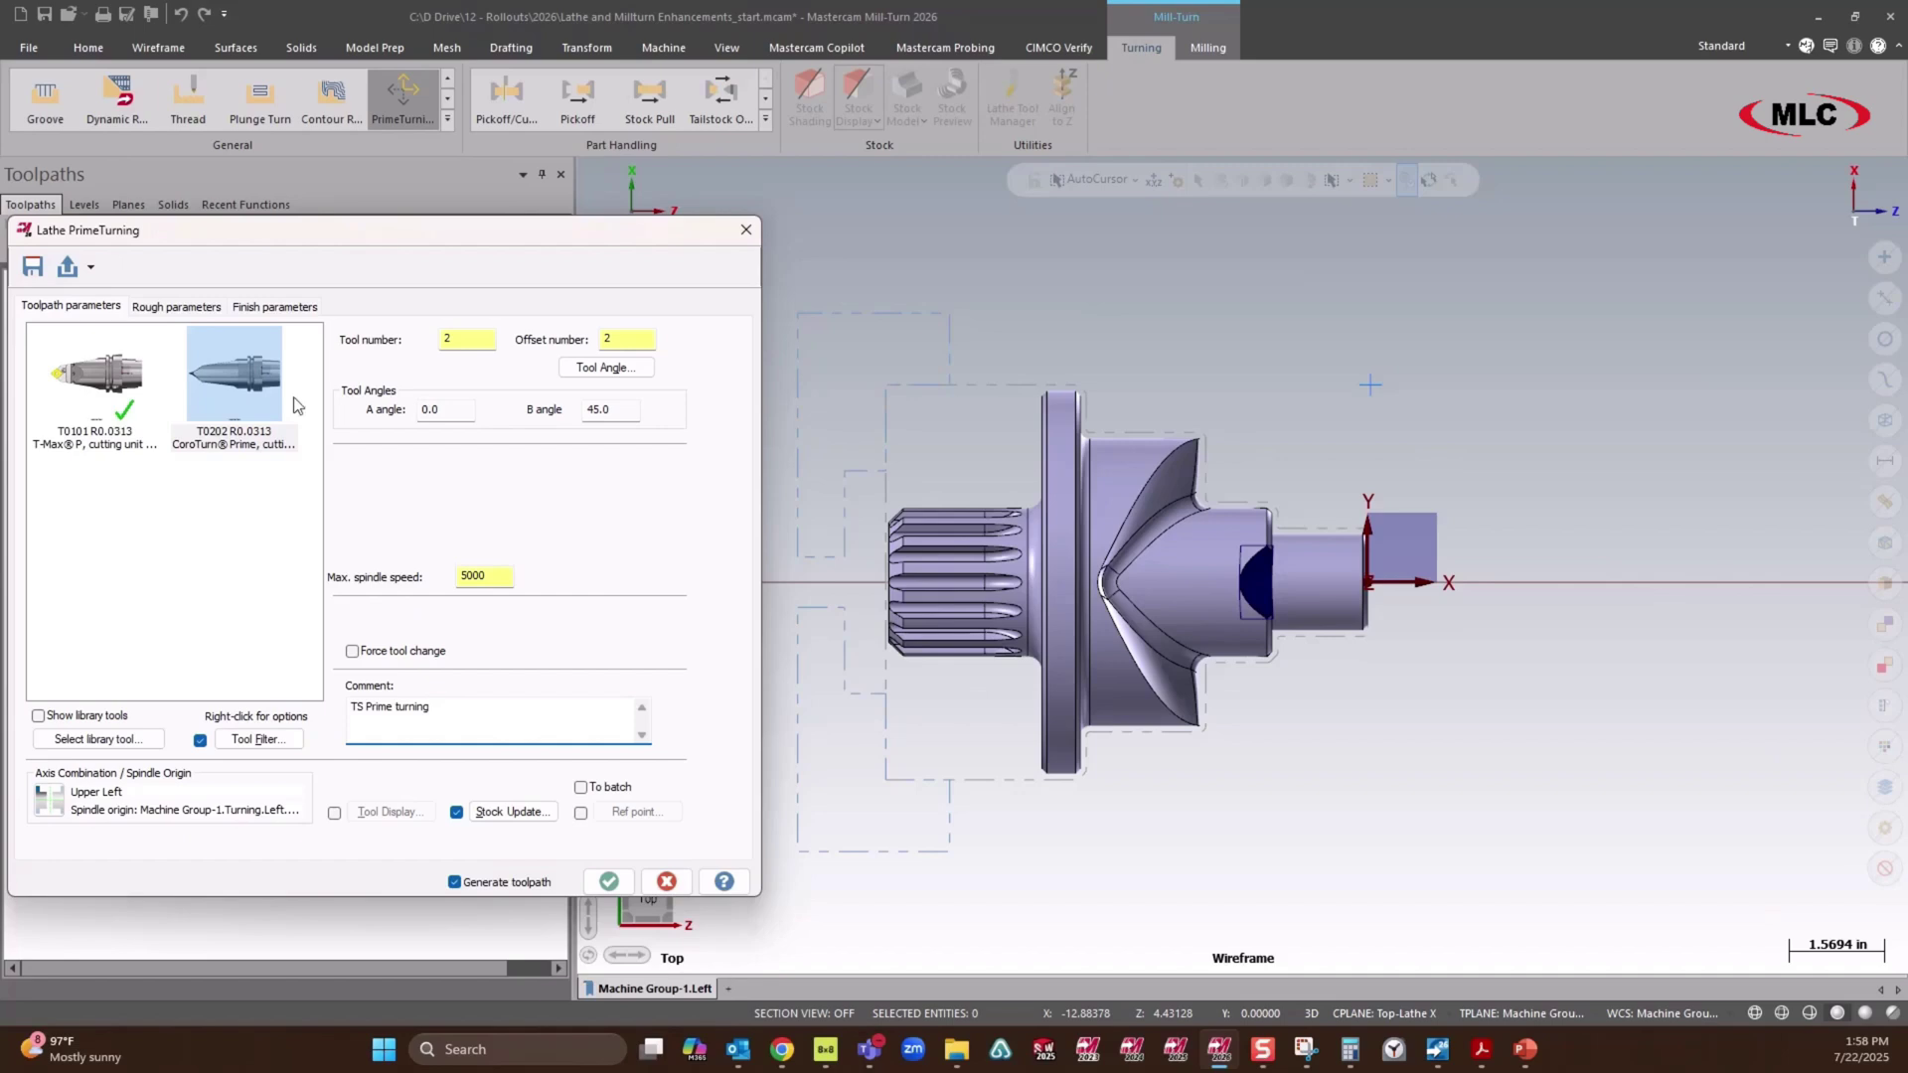
Set the roughing strategy to Horizontal then vertical and enable Clean up corners.
click(188, 310)
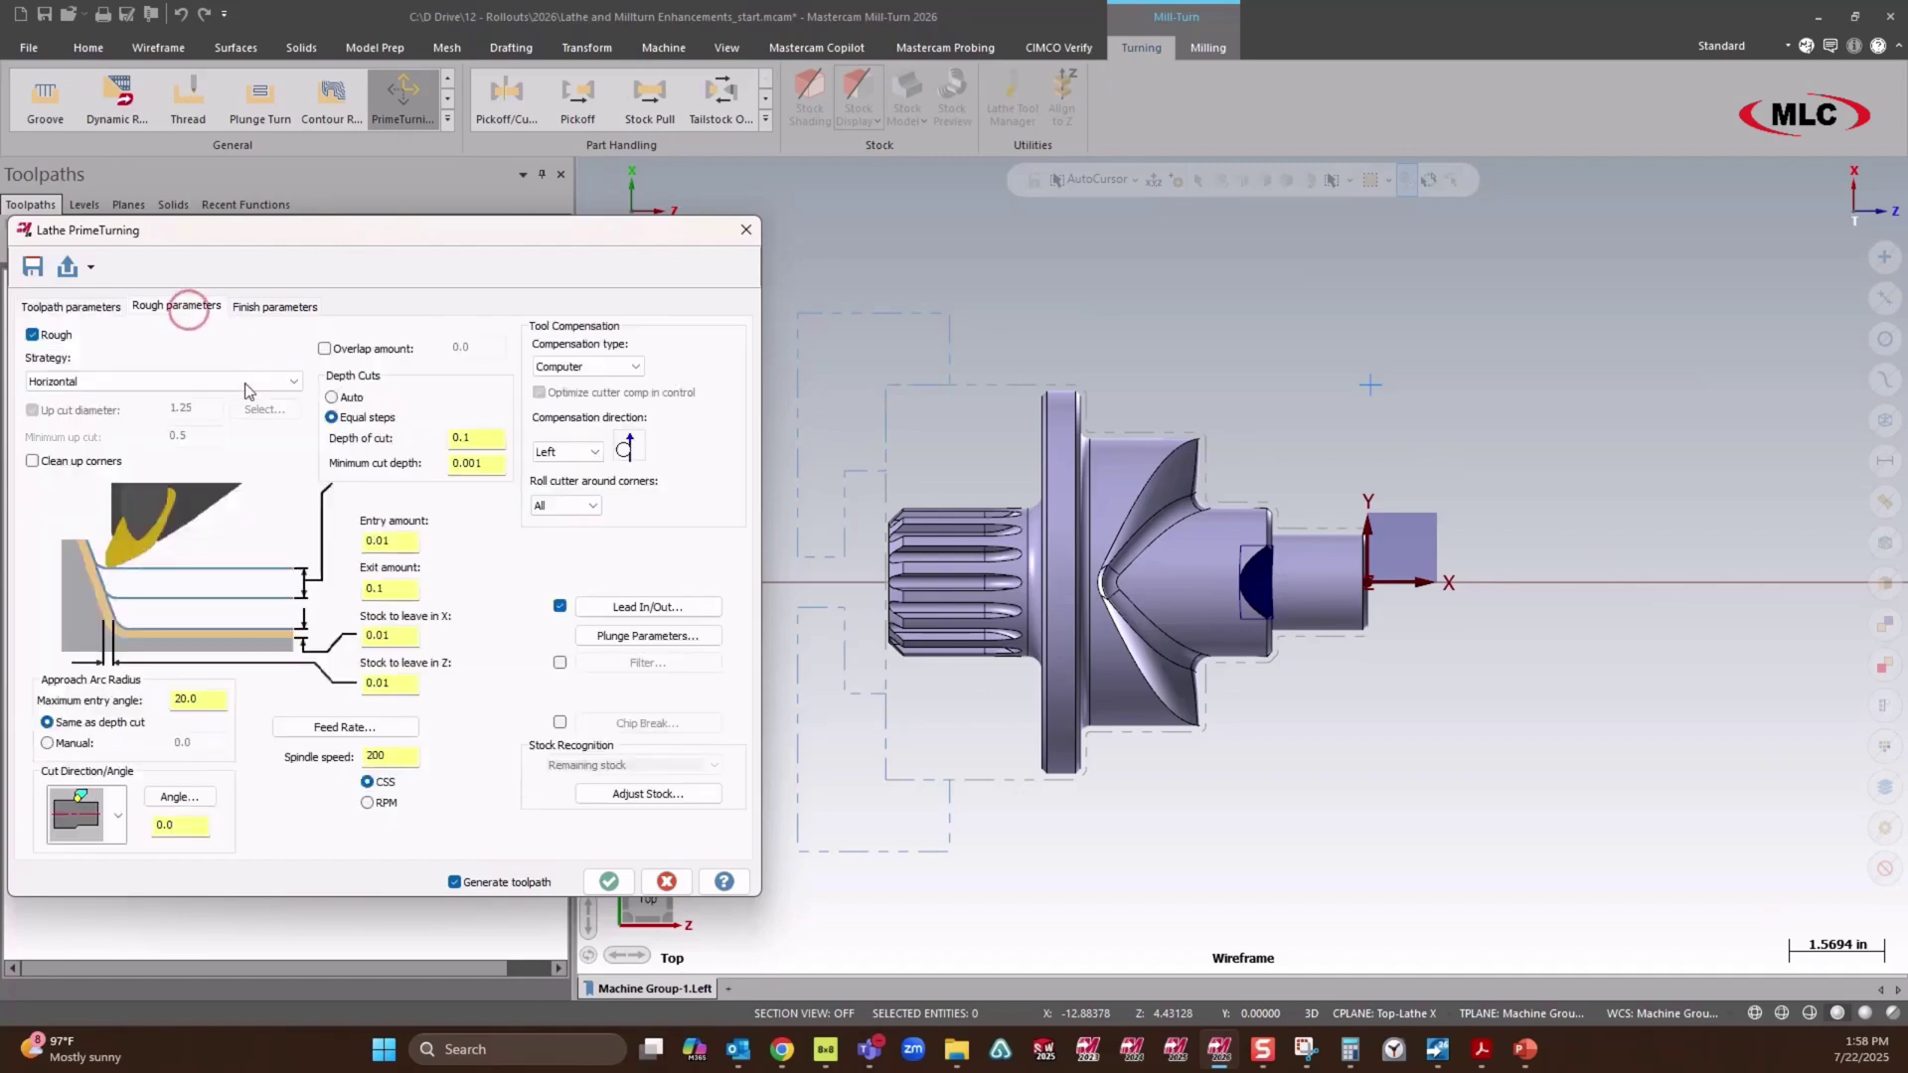
click(207, 385)
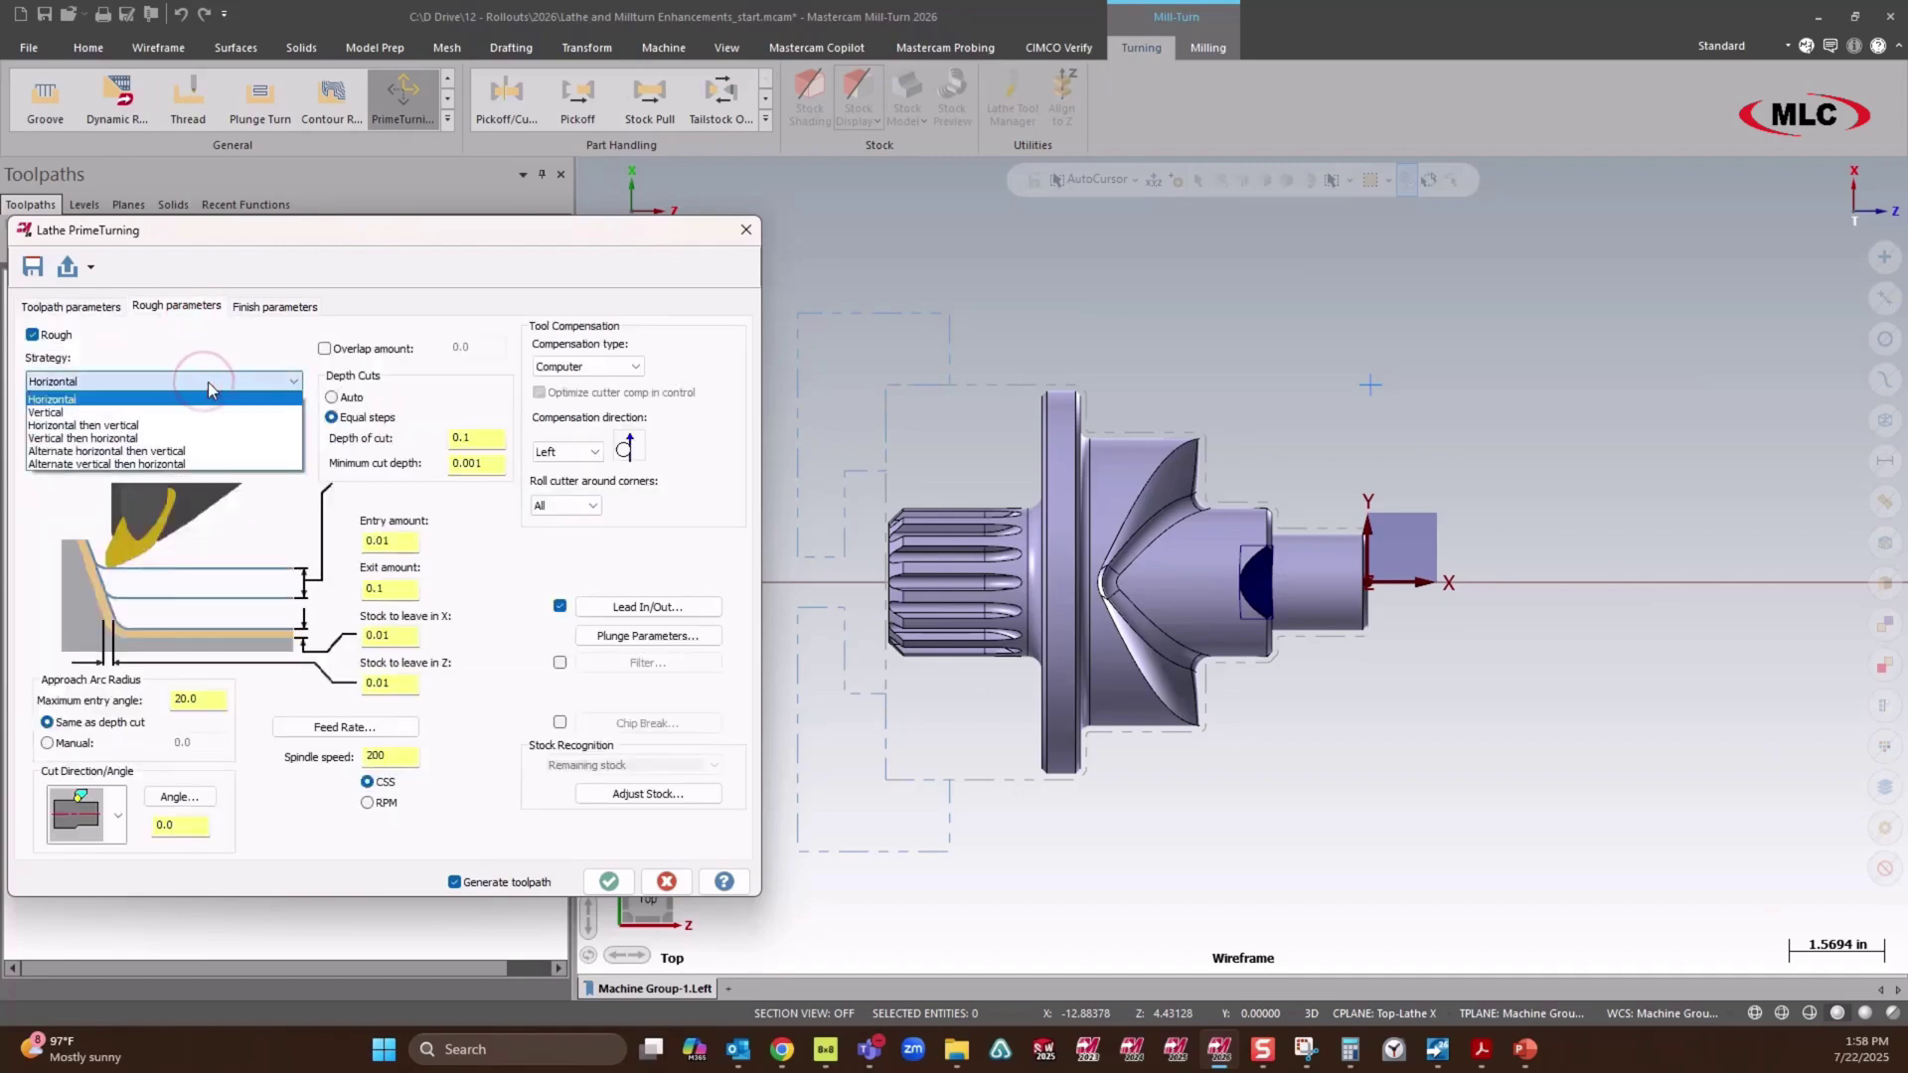
click(178, 425)
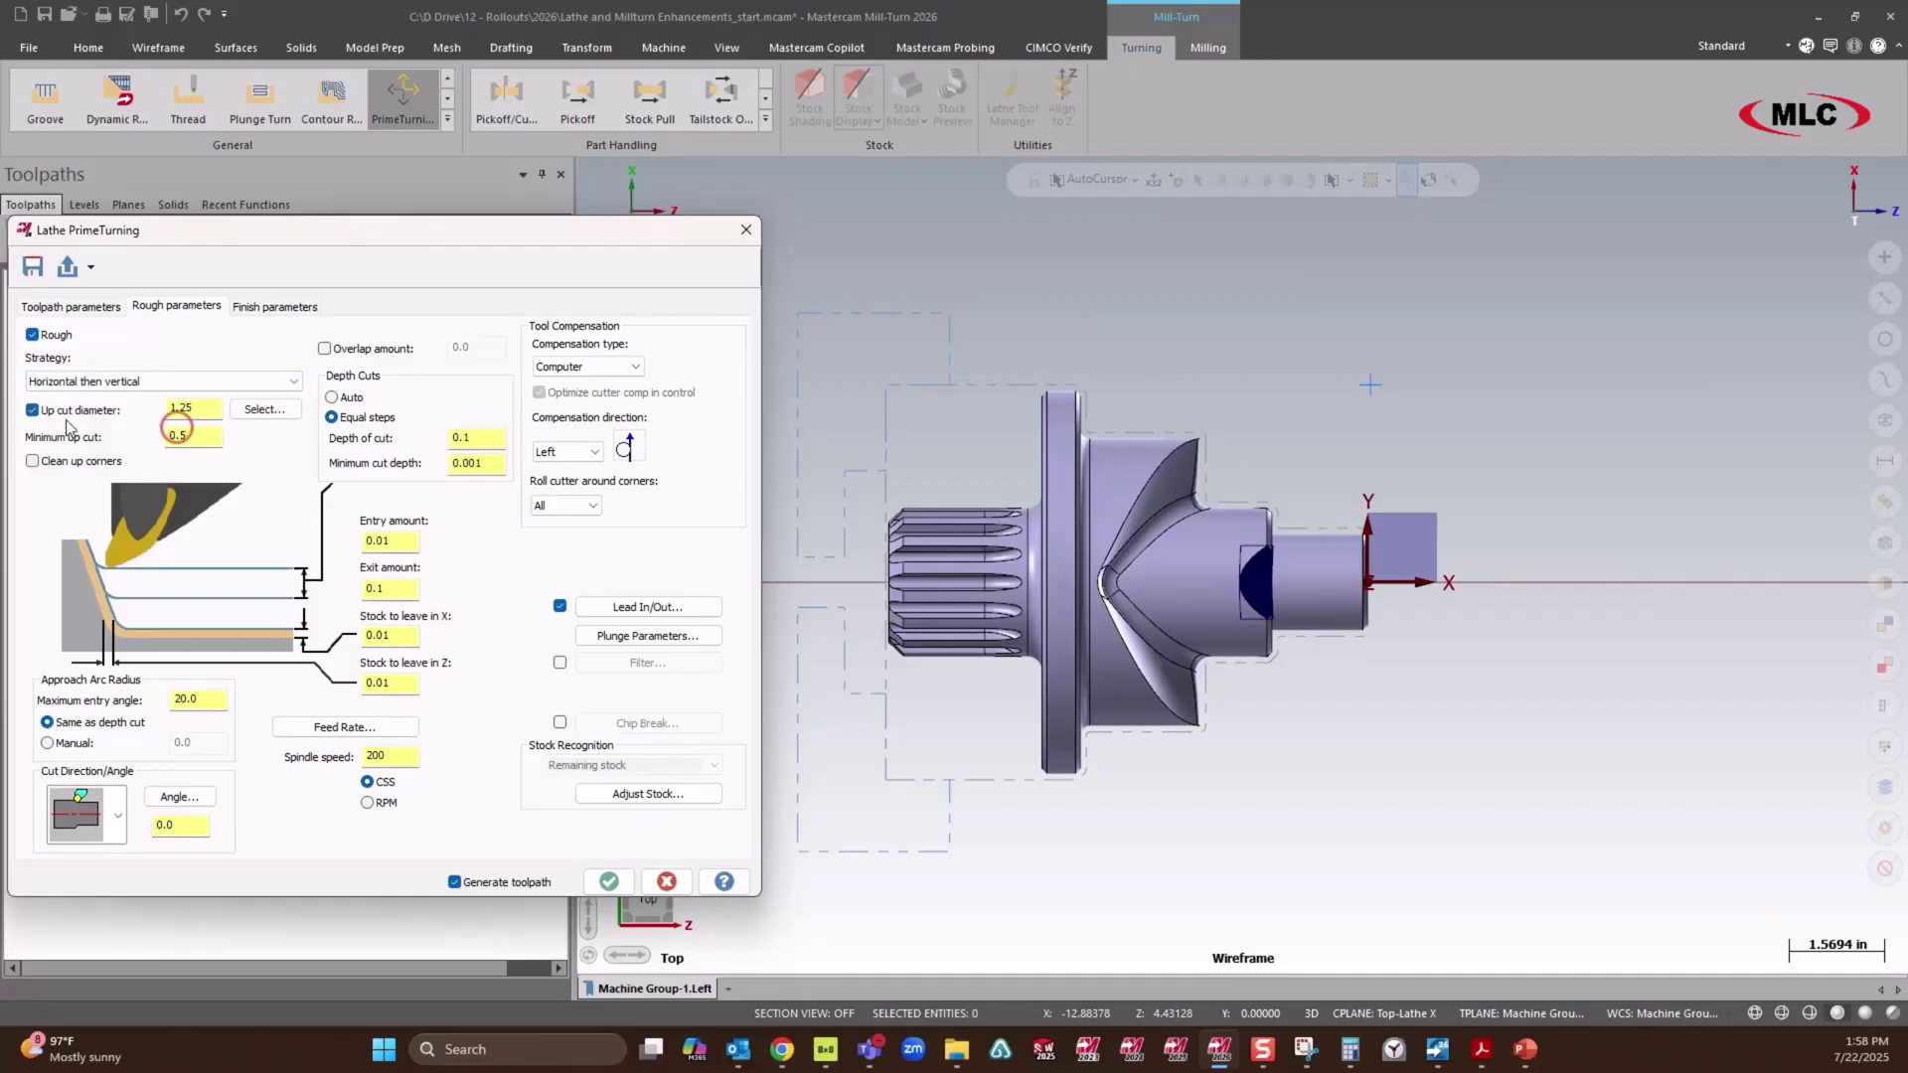
click(33, 461)
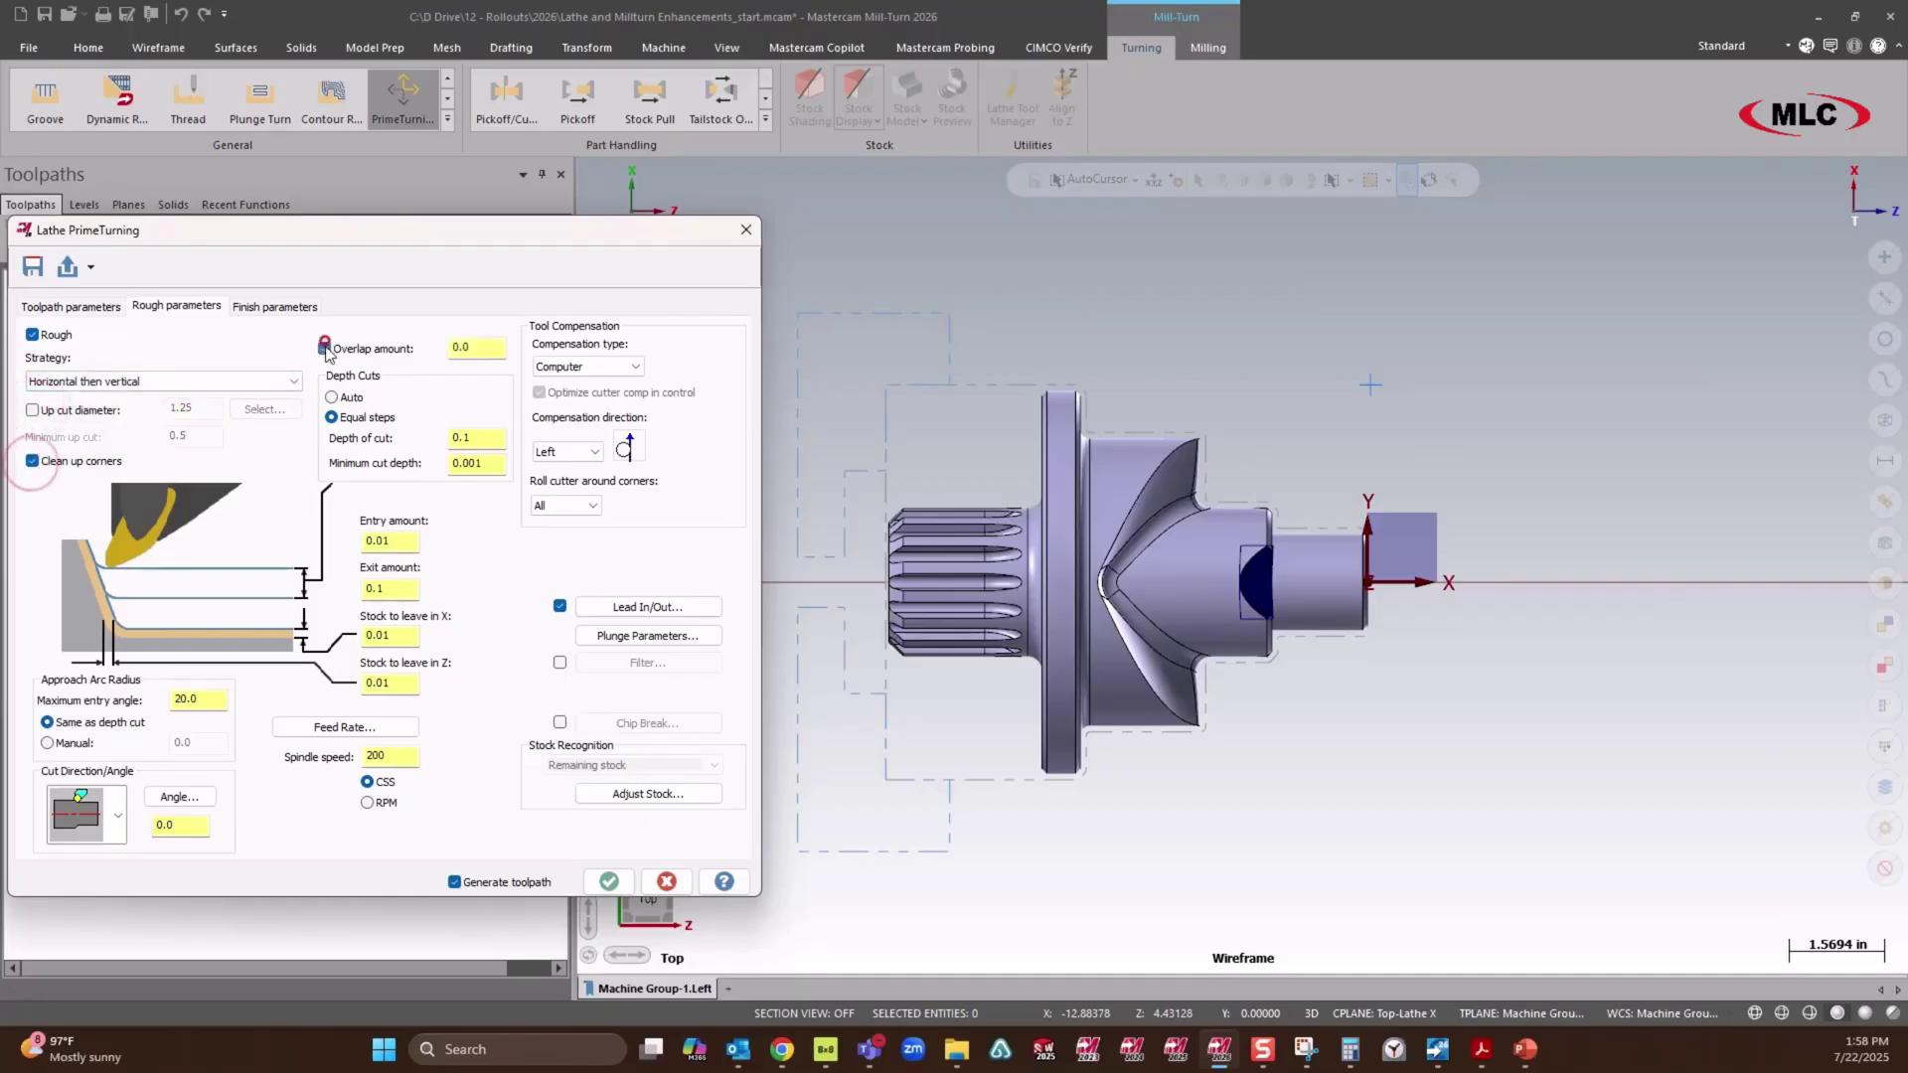
Enable a roughing overlap amount of 0.02 and set the equal-step depth of cut to 0.05.
click(324, 349)
click(496, 345)
text(2)
key(Tab)
double_click(484, 439)
text(.05)
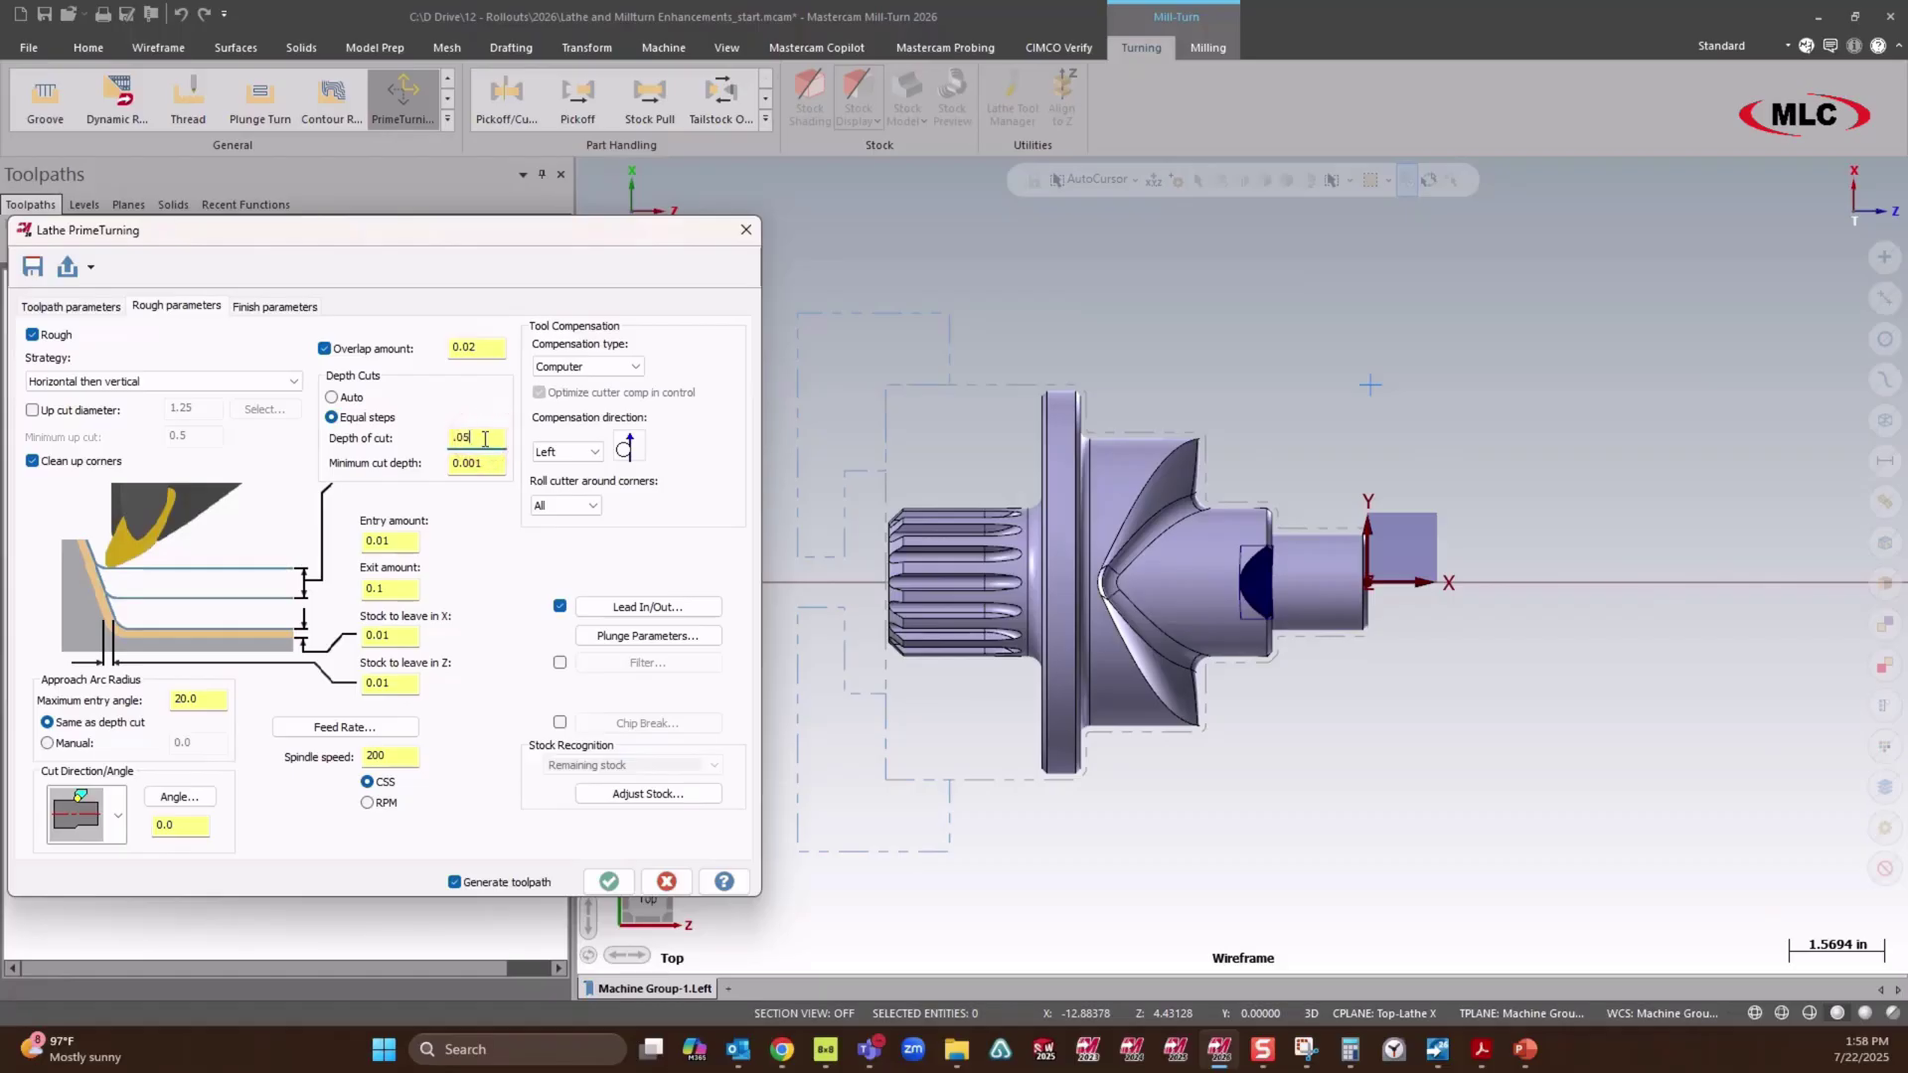
key(Tab)
click(184, 807)
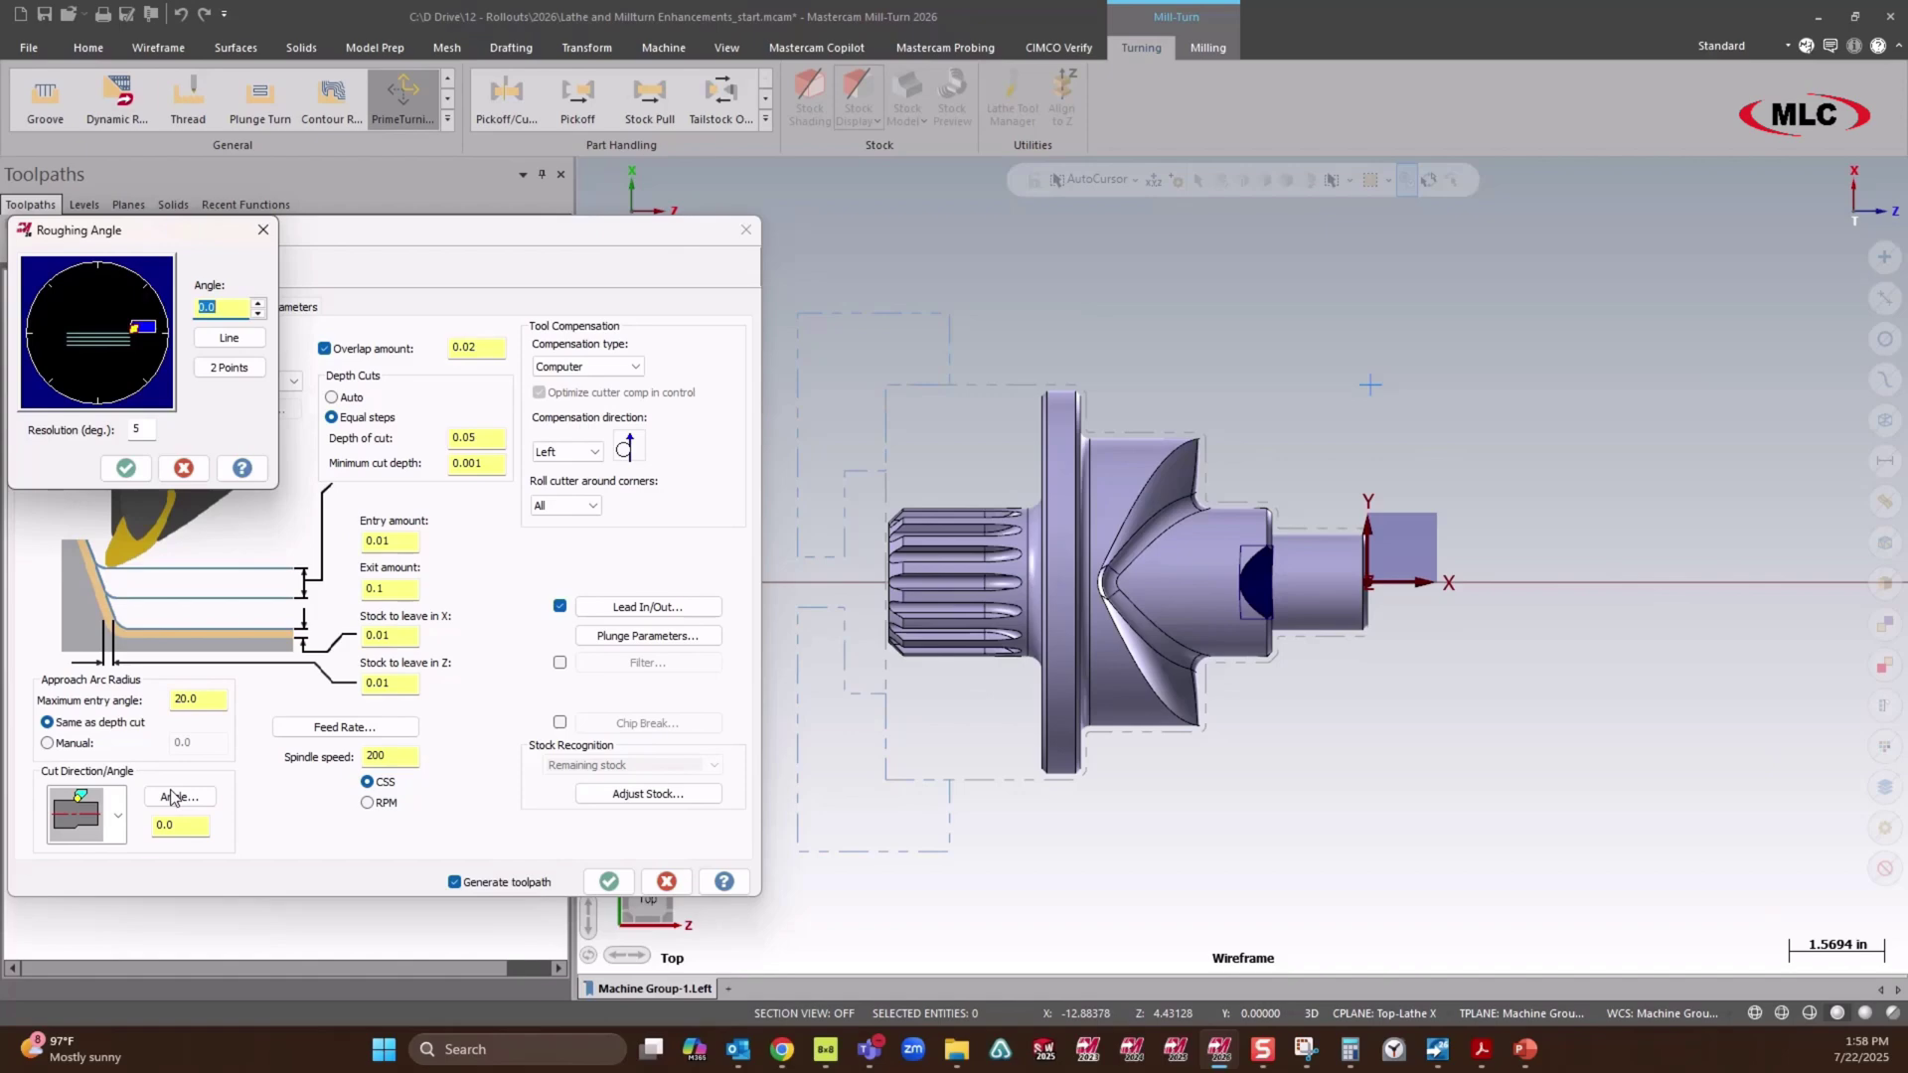
click(144, 376)
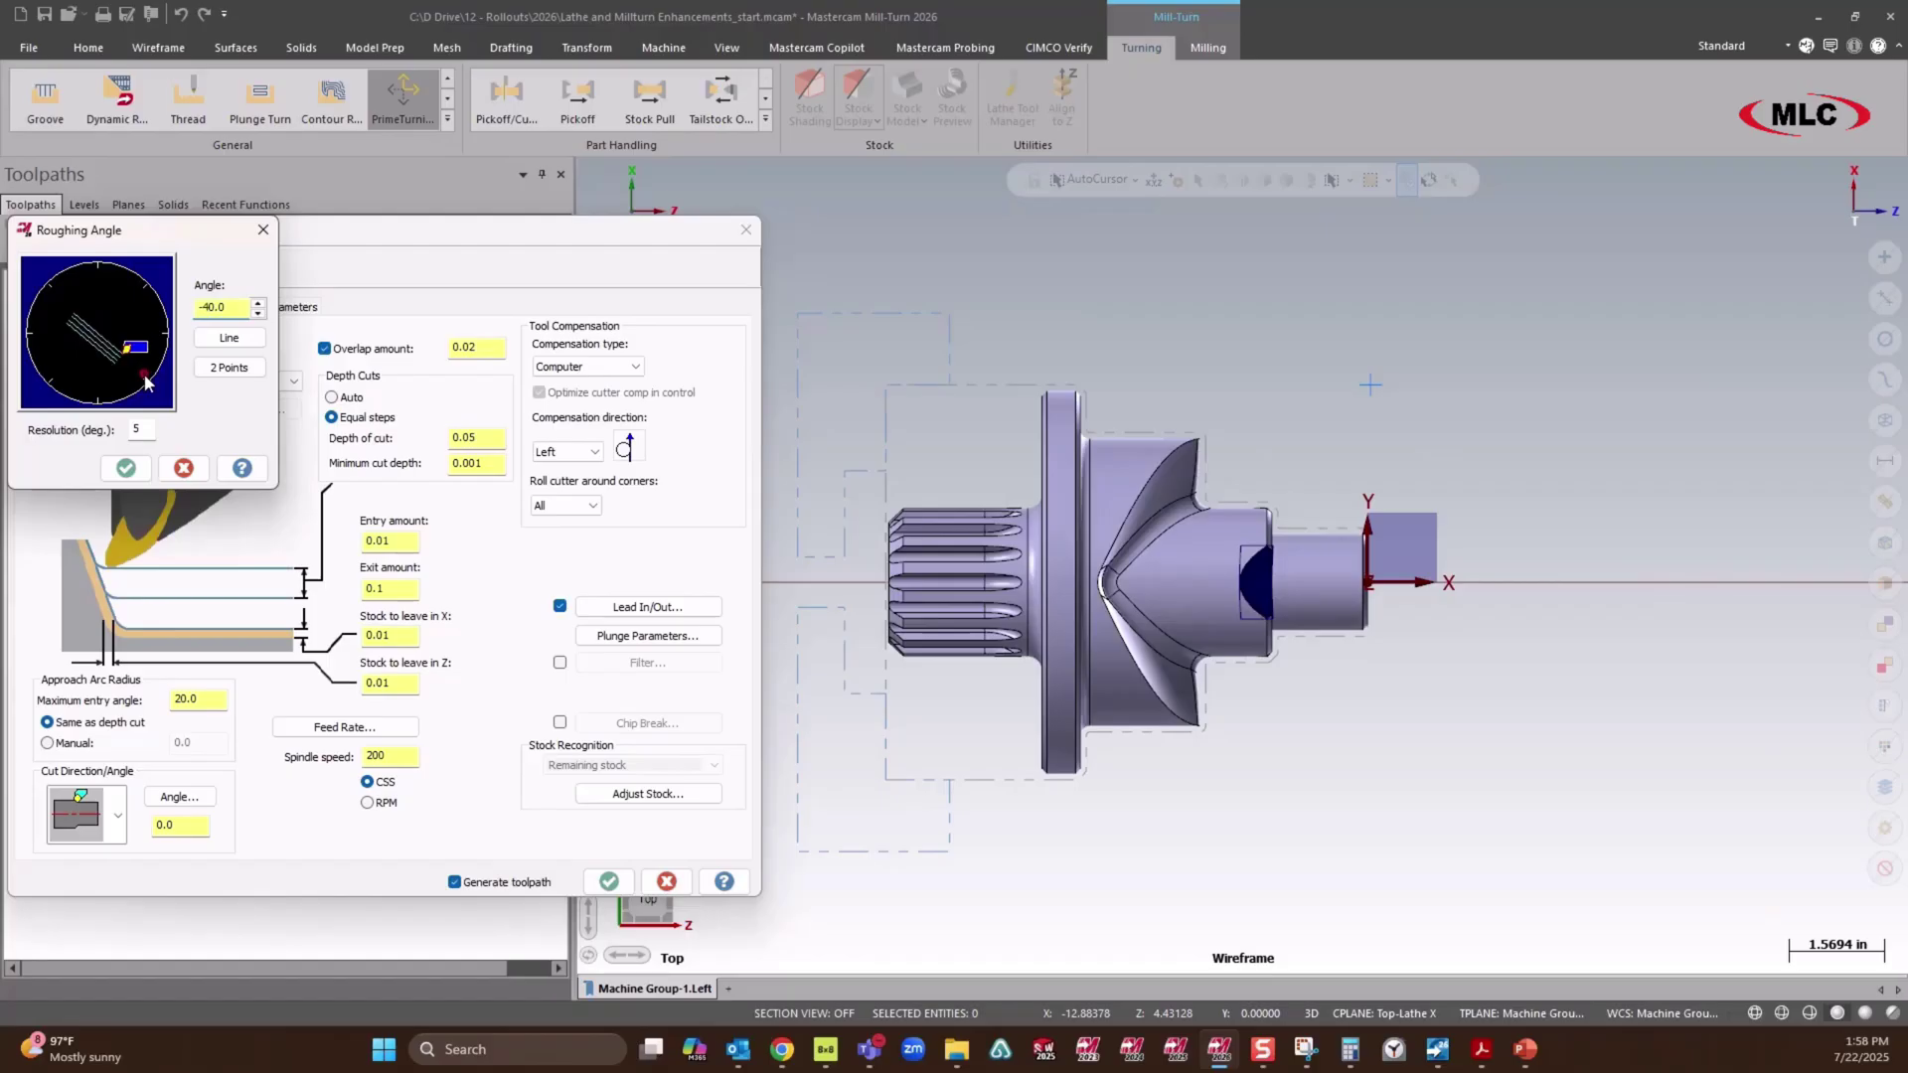
click(146, 296)
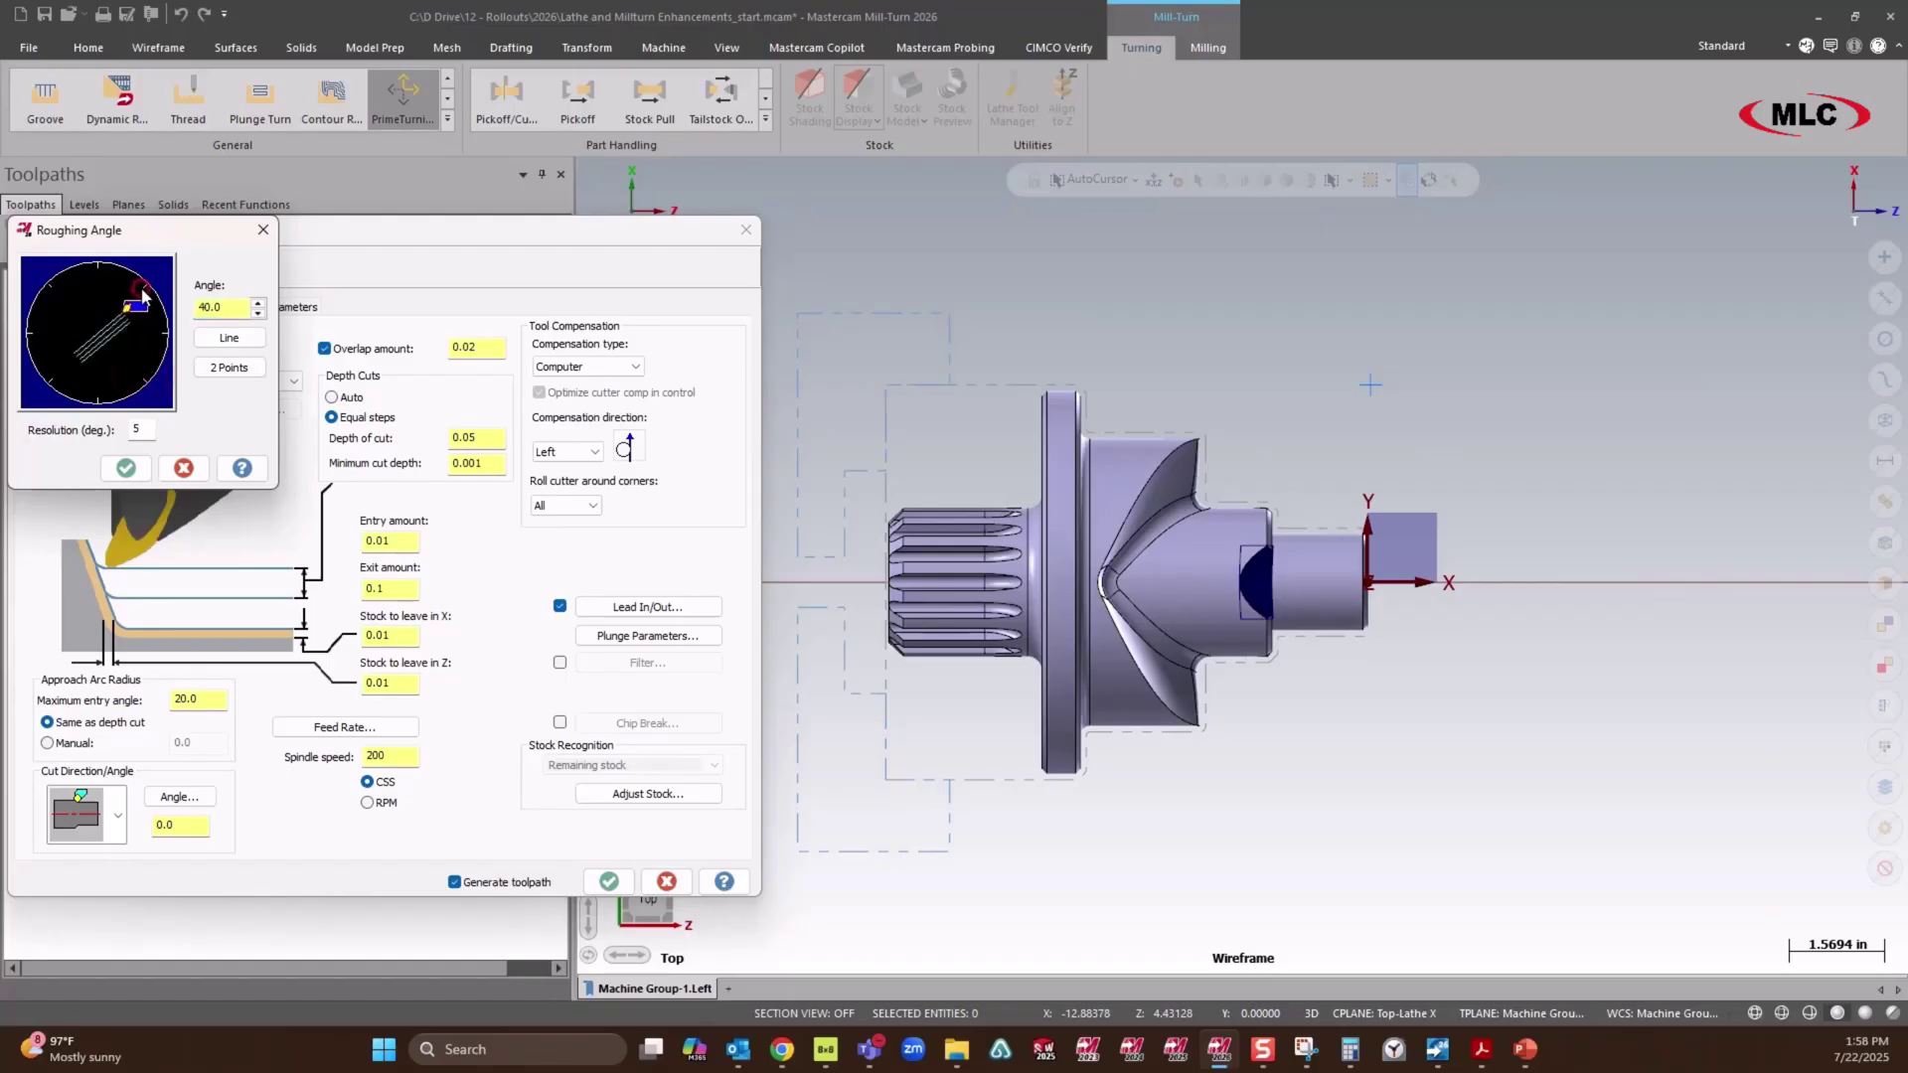
click(144, 377)
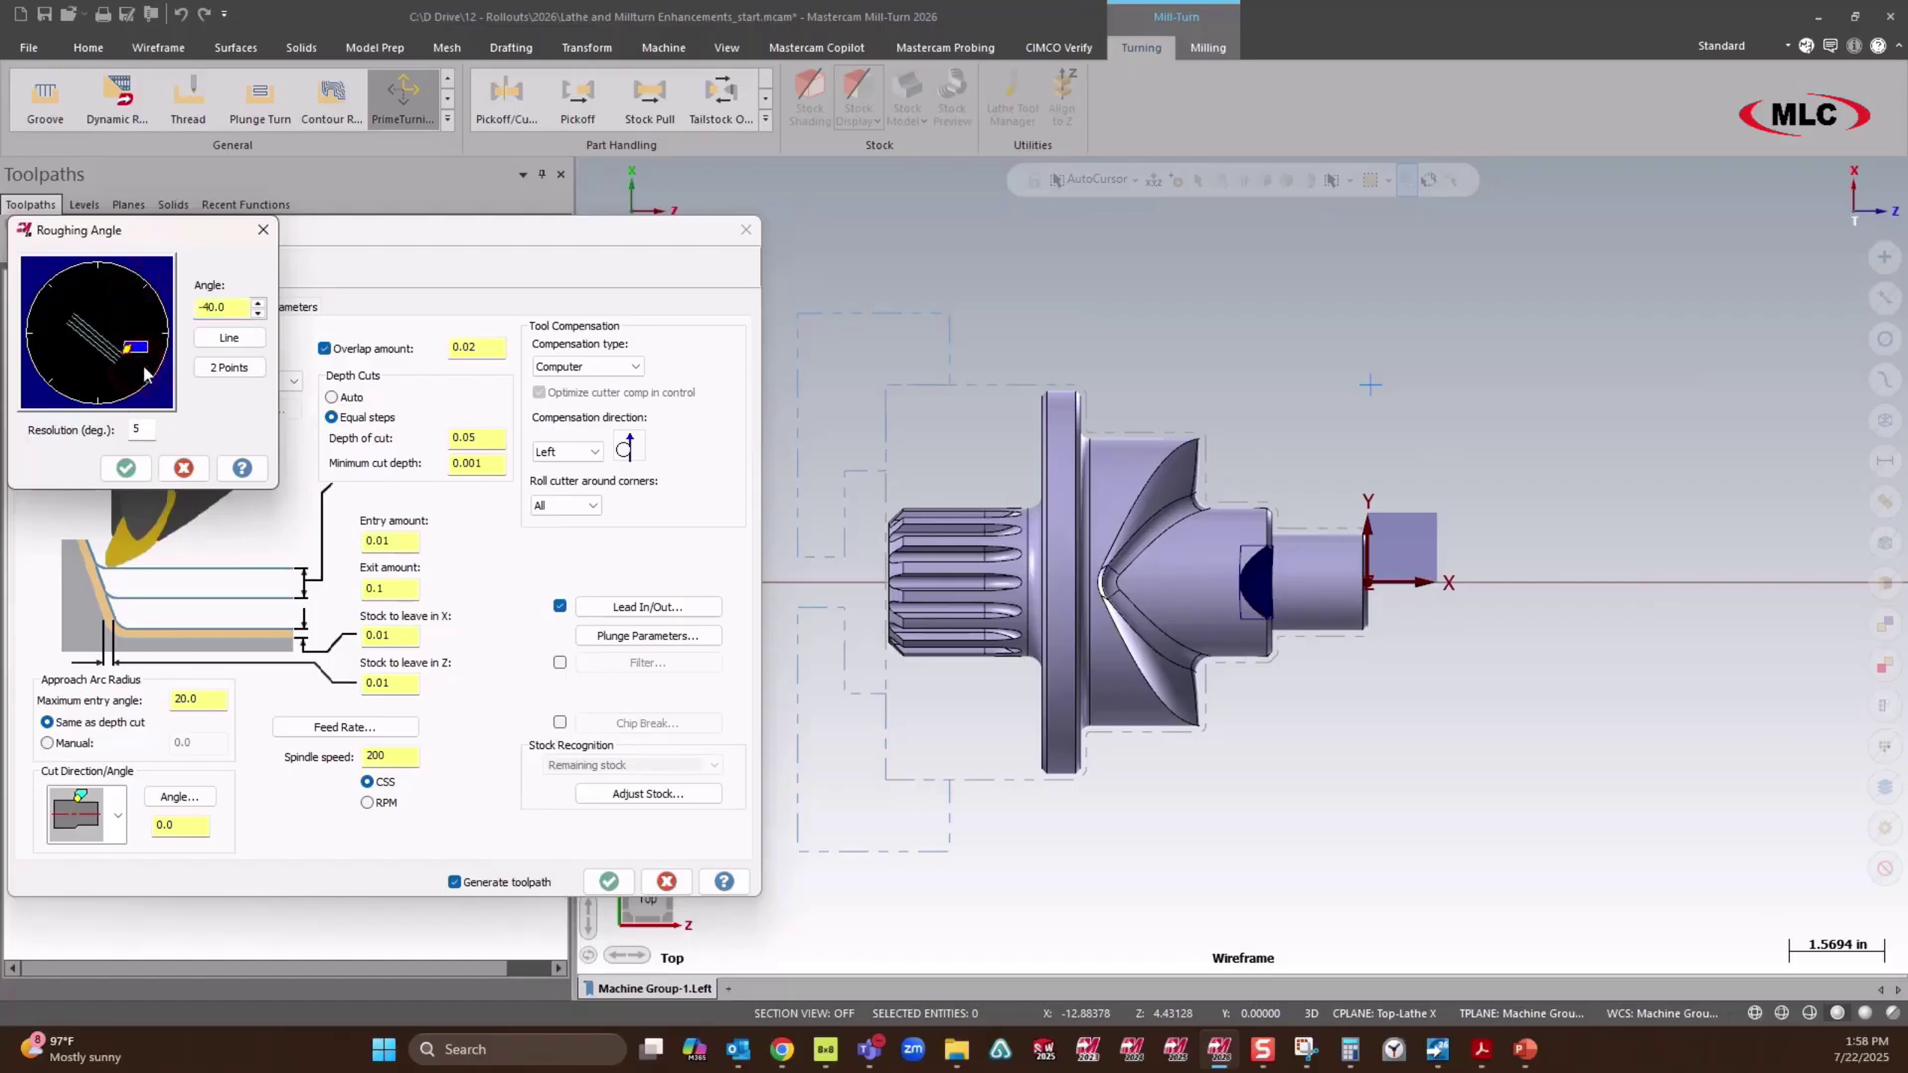
click(185, 471)
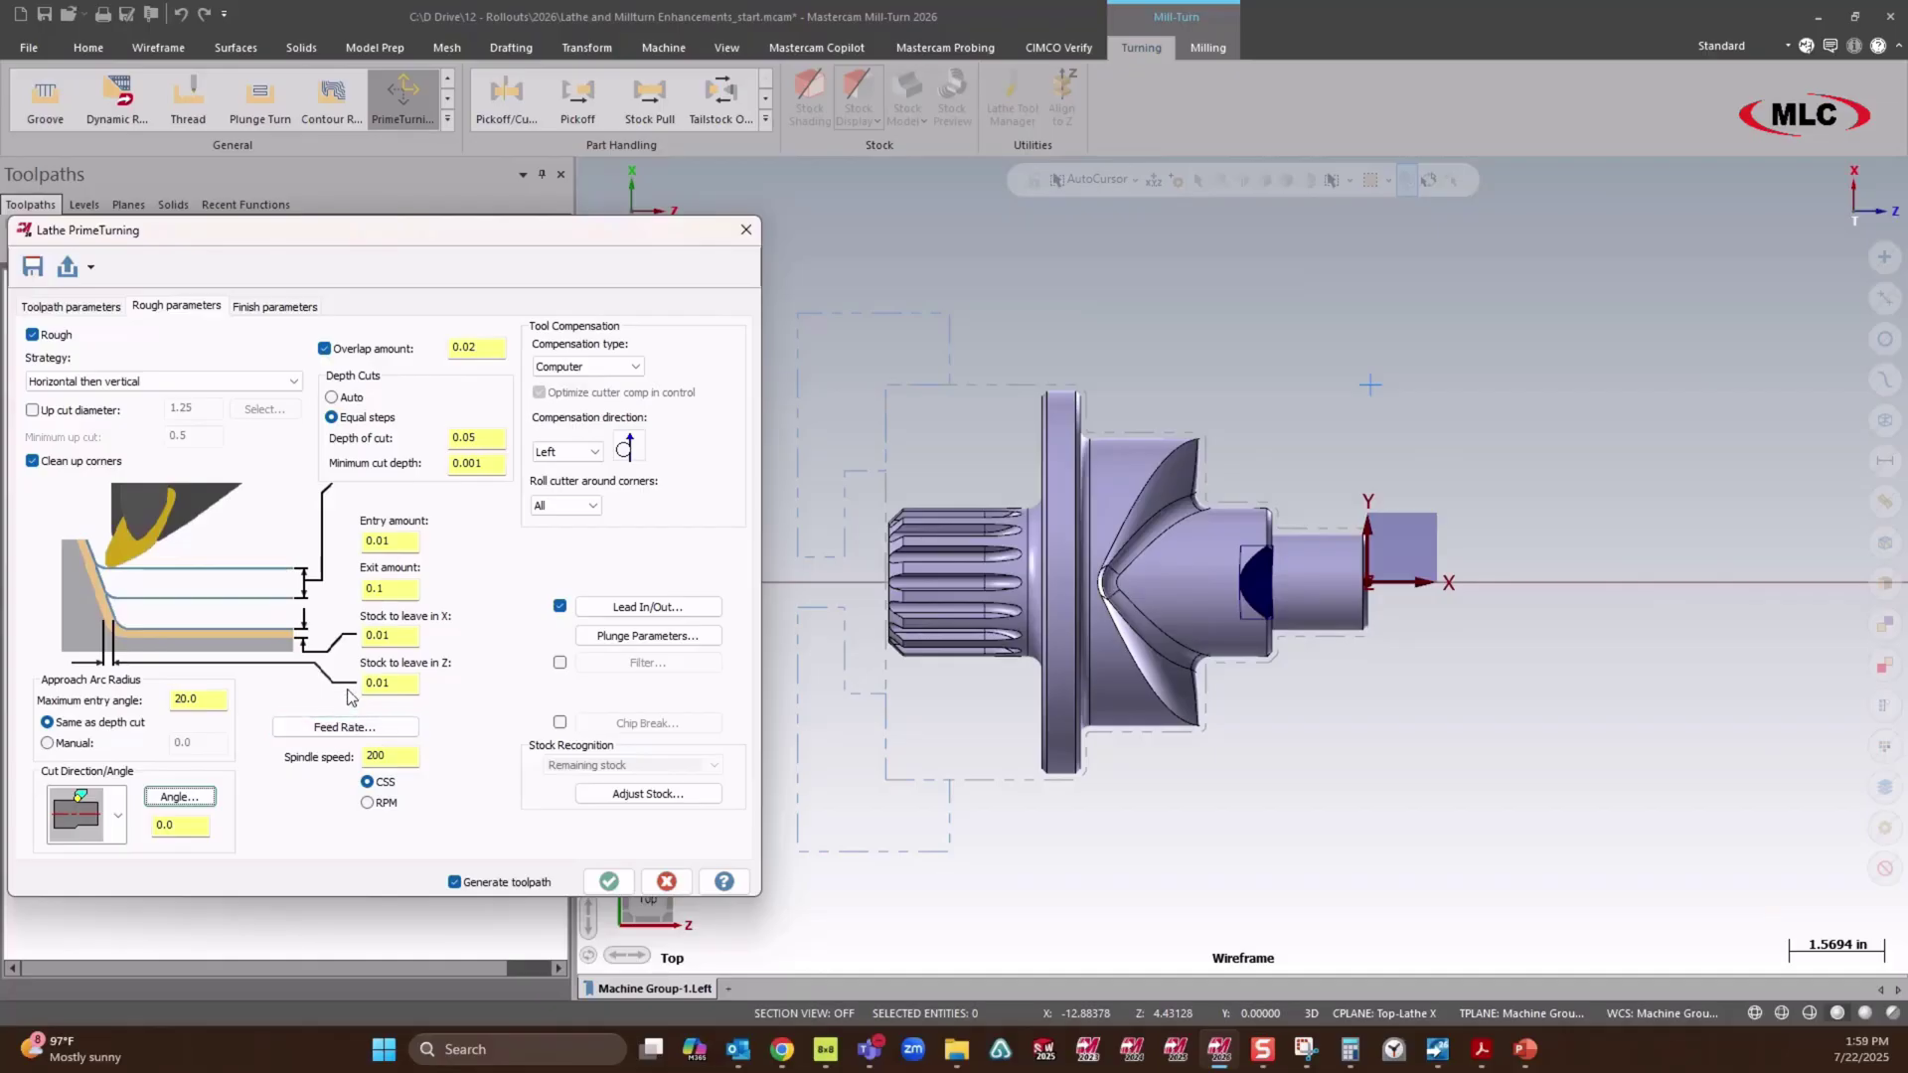
click(340, 729)
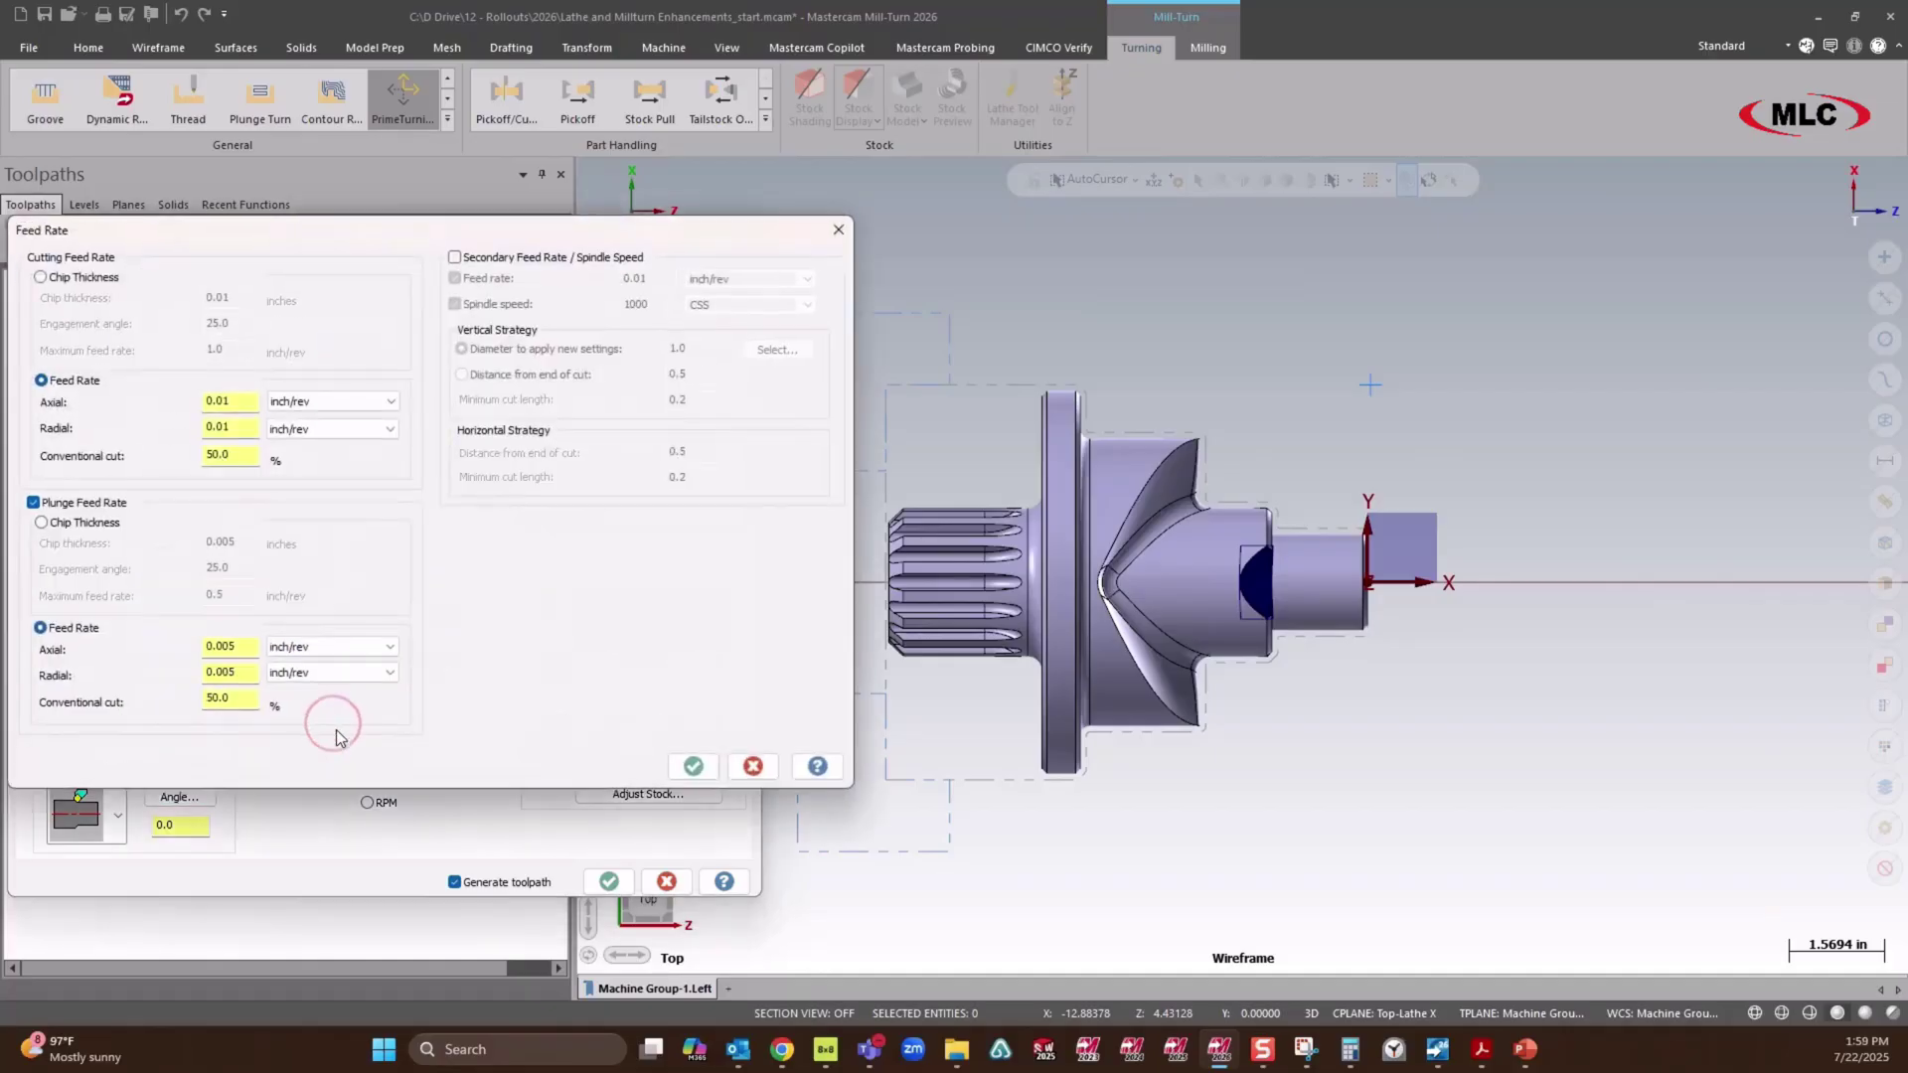
click(454, 257)
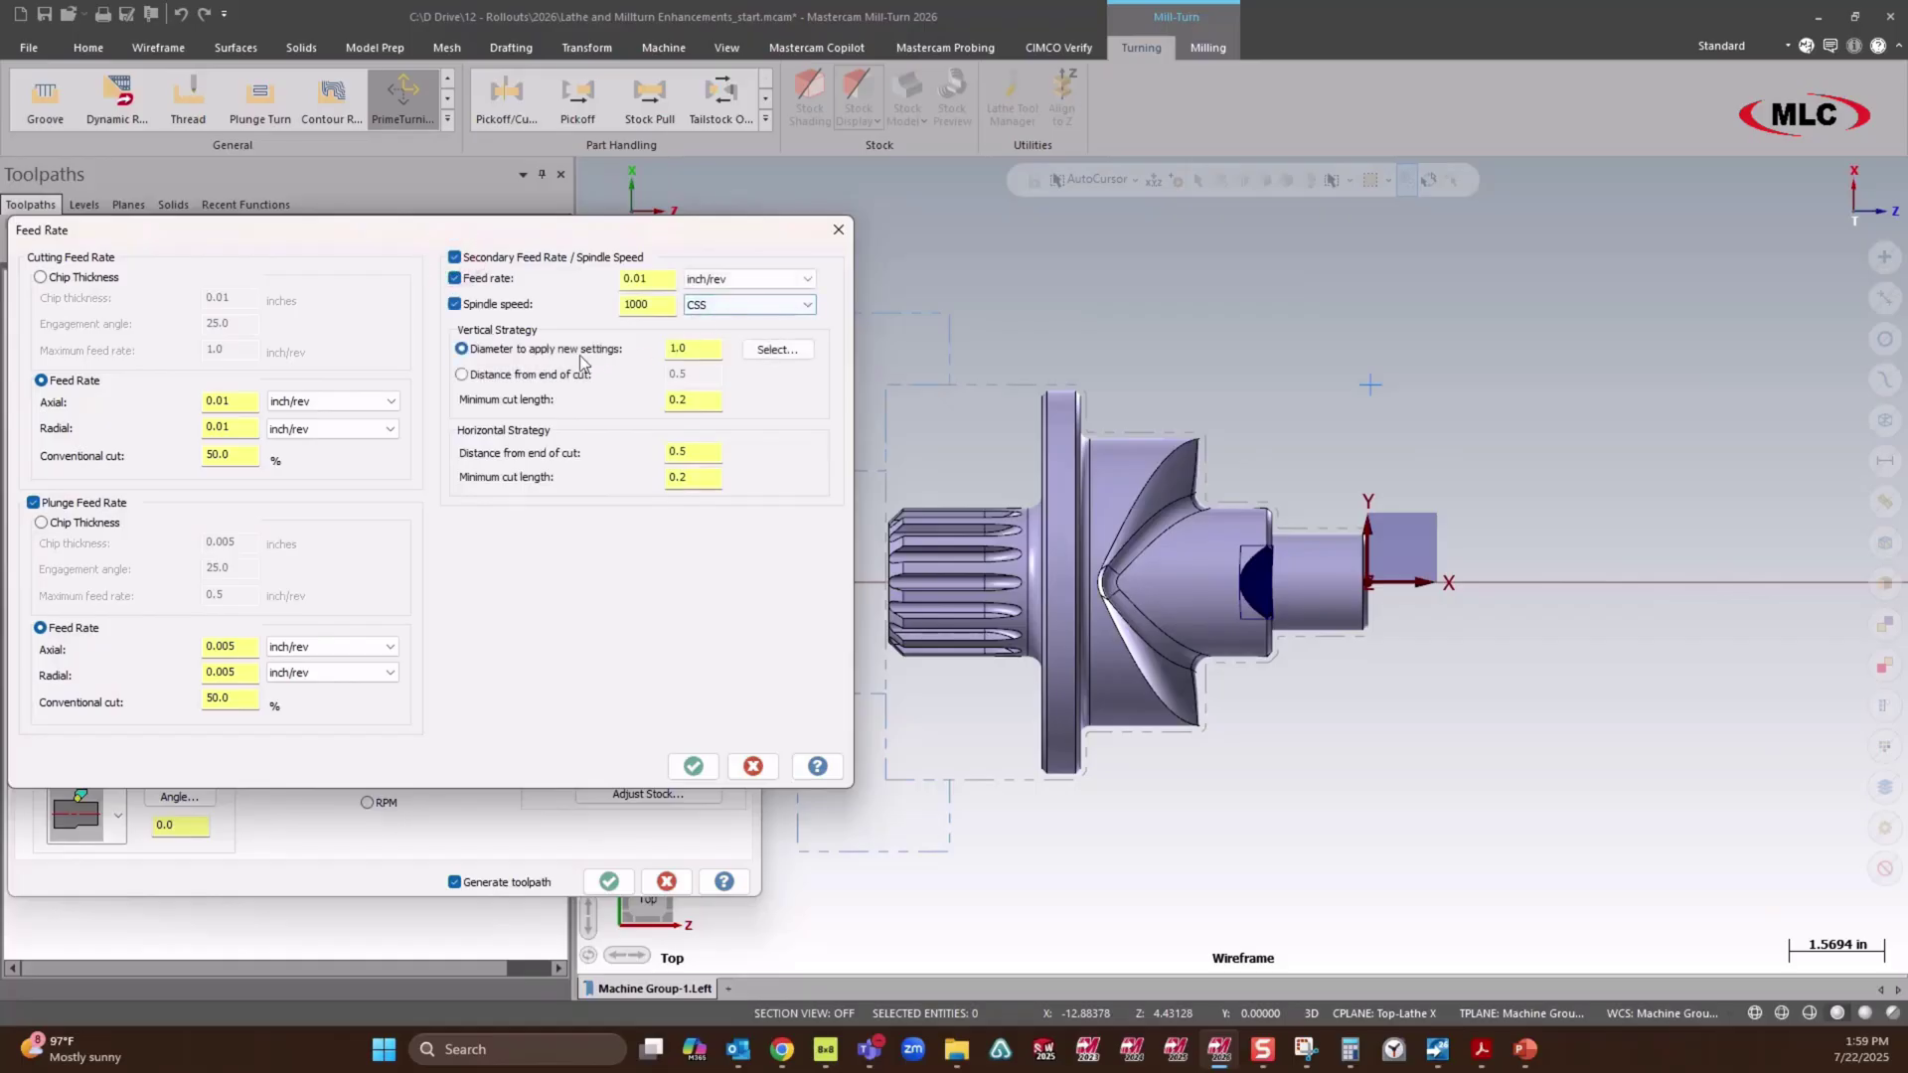
click(502, 374)
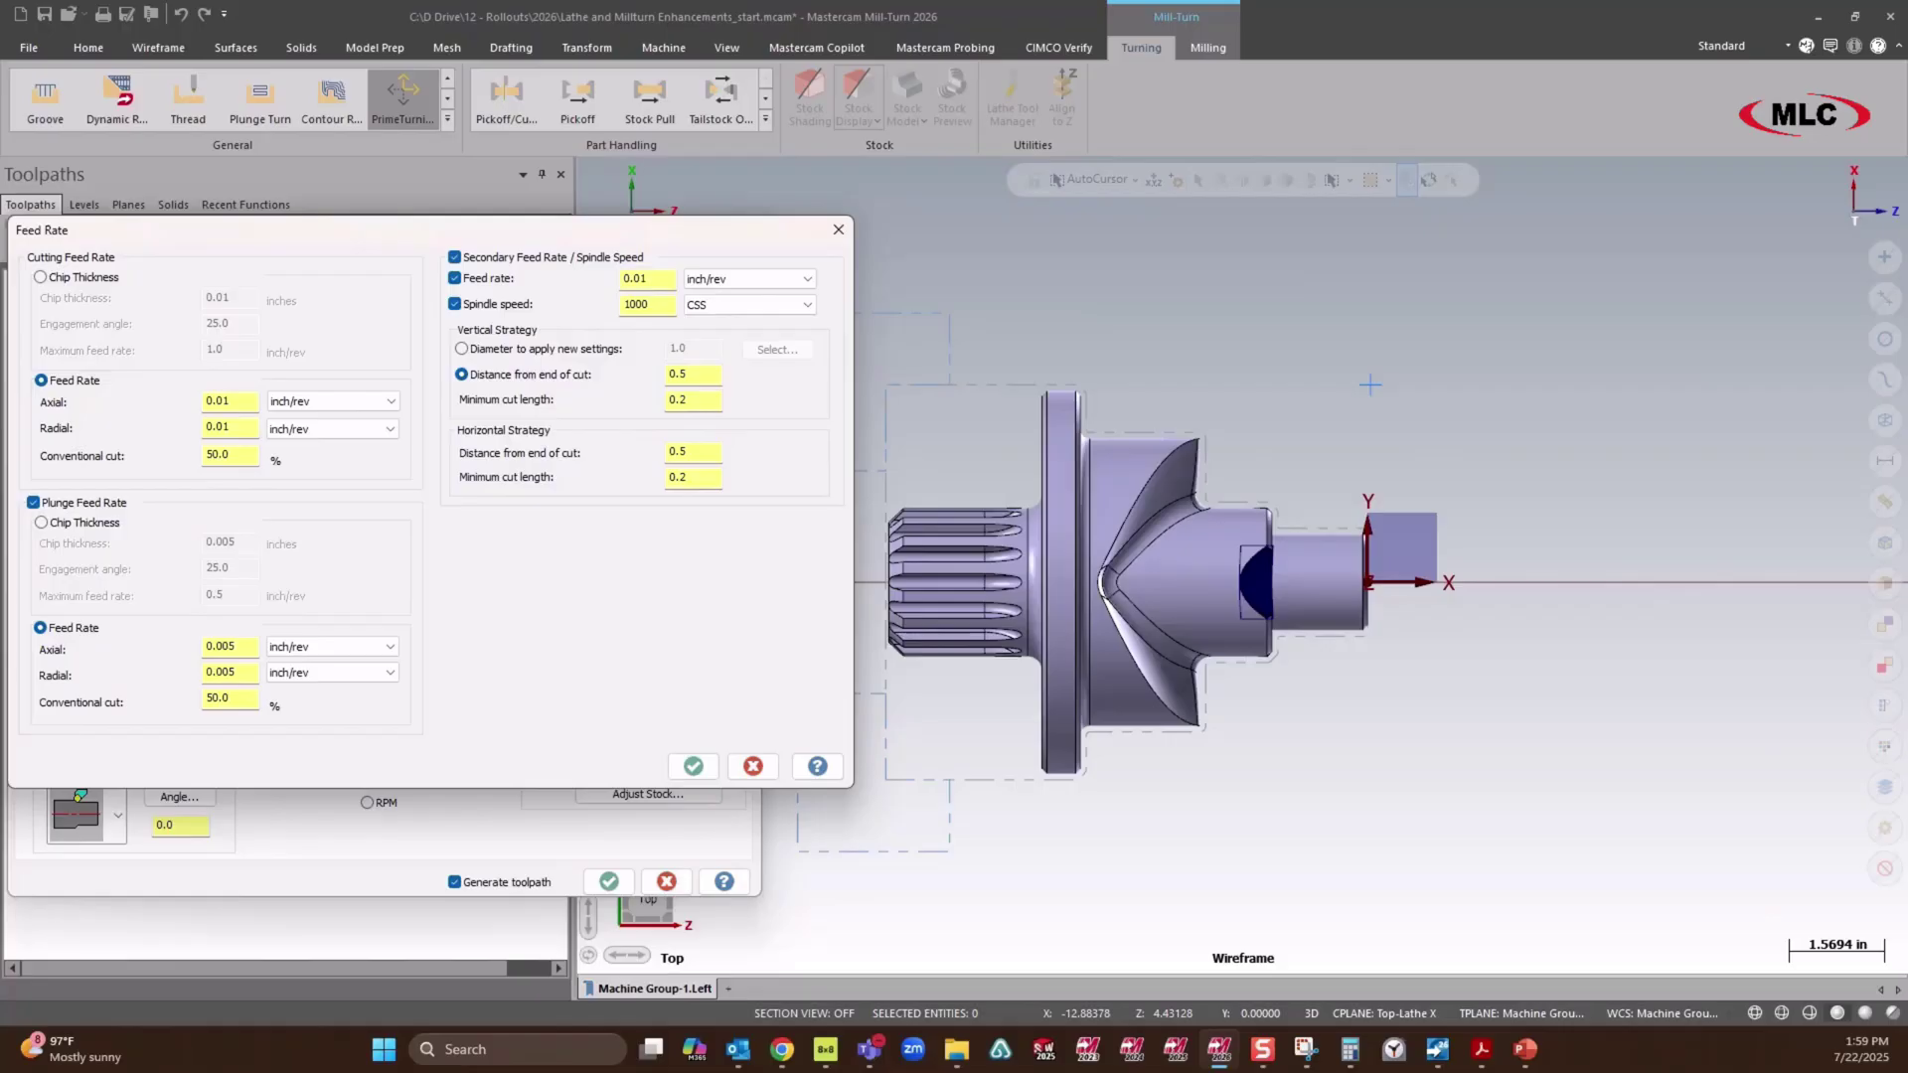
click(747, 766)
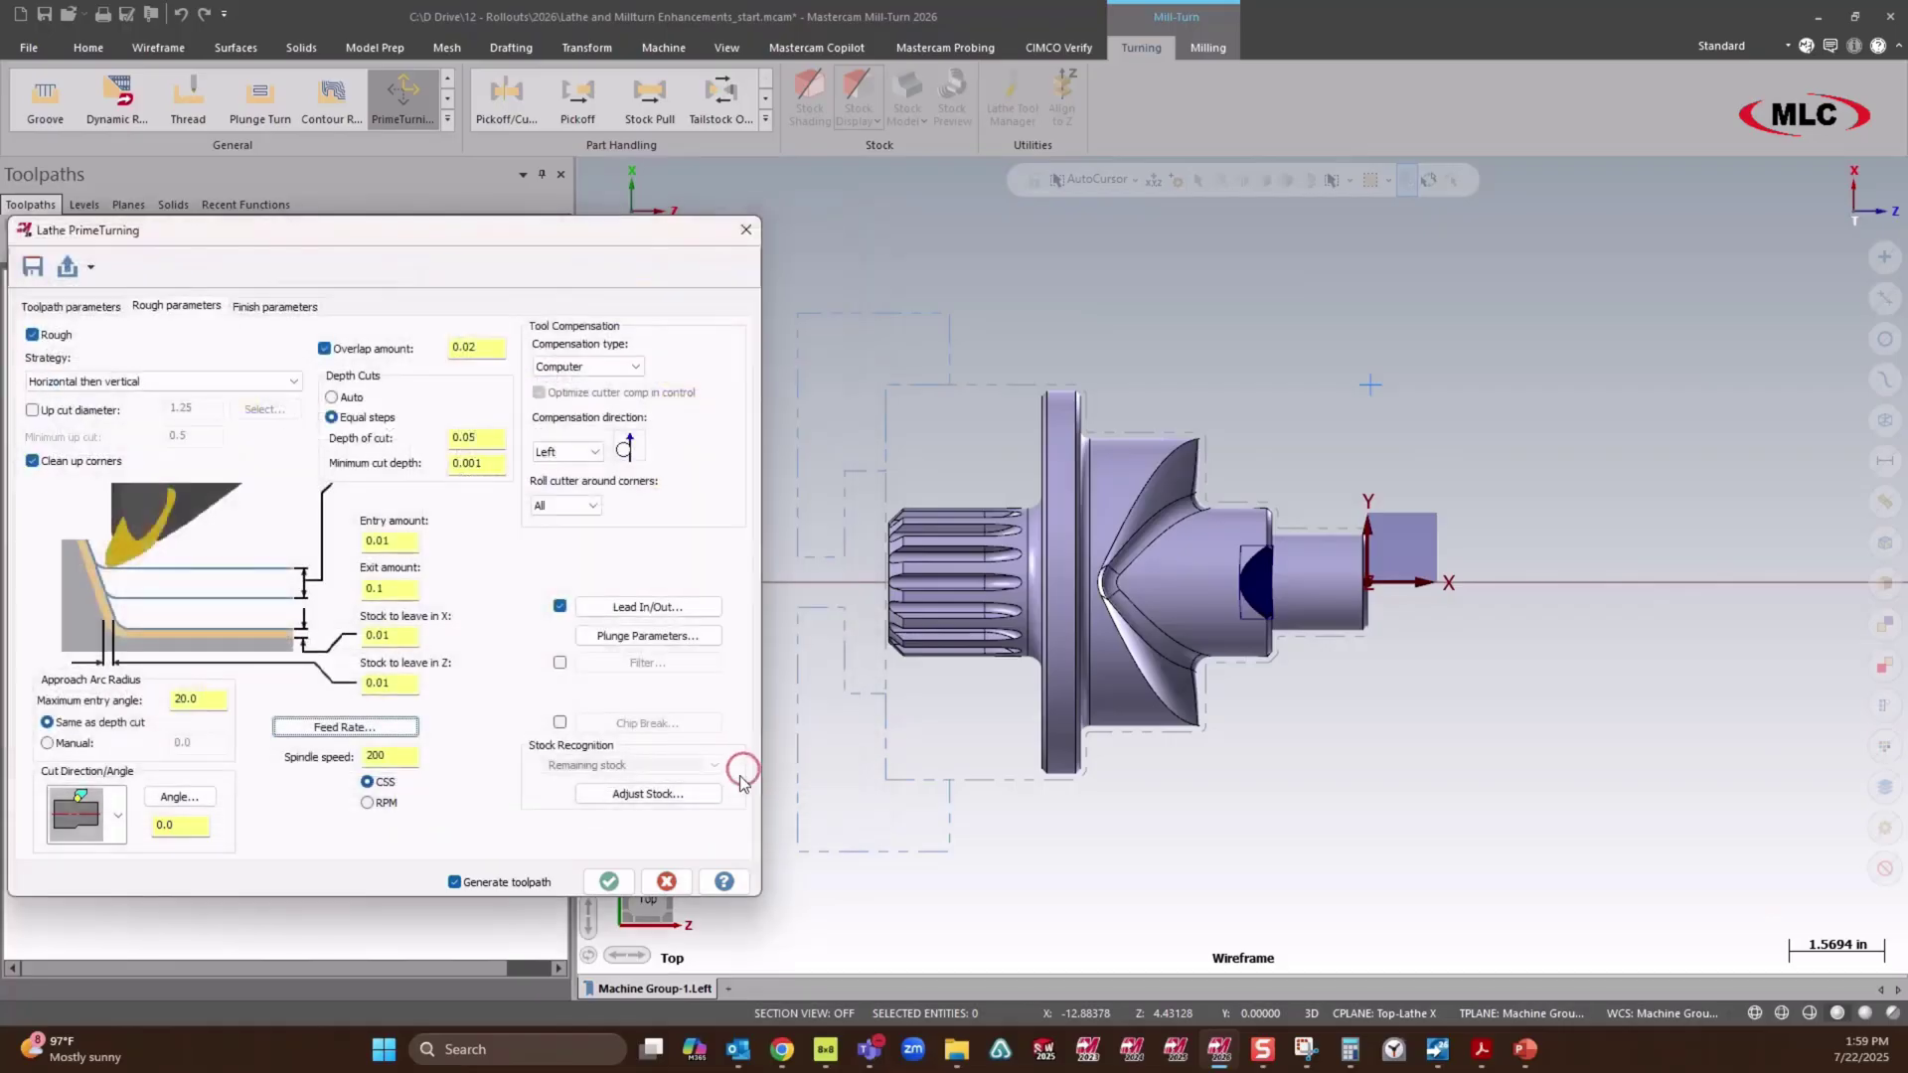
Check the finish parameters and generate the PrimeTurning toolpath with the finish pass included.
click(270, 306)
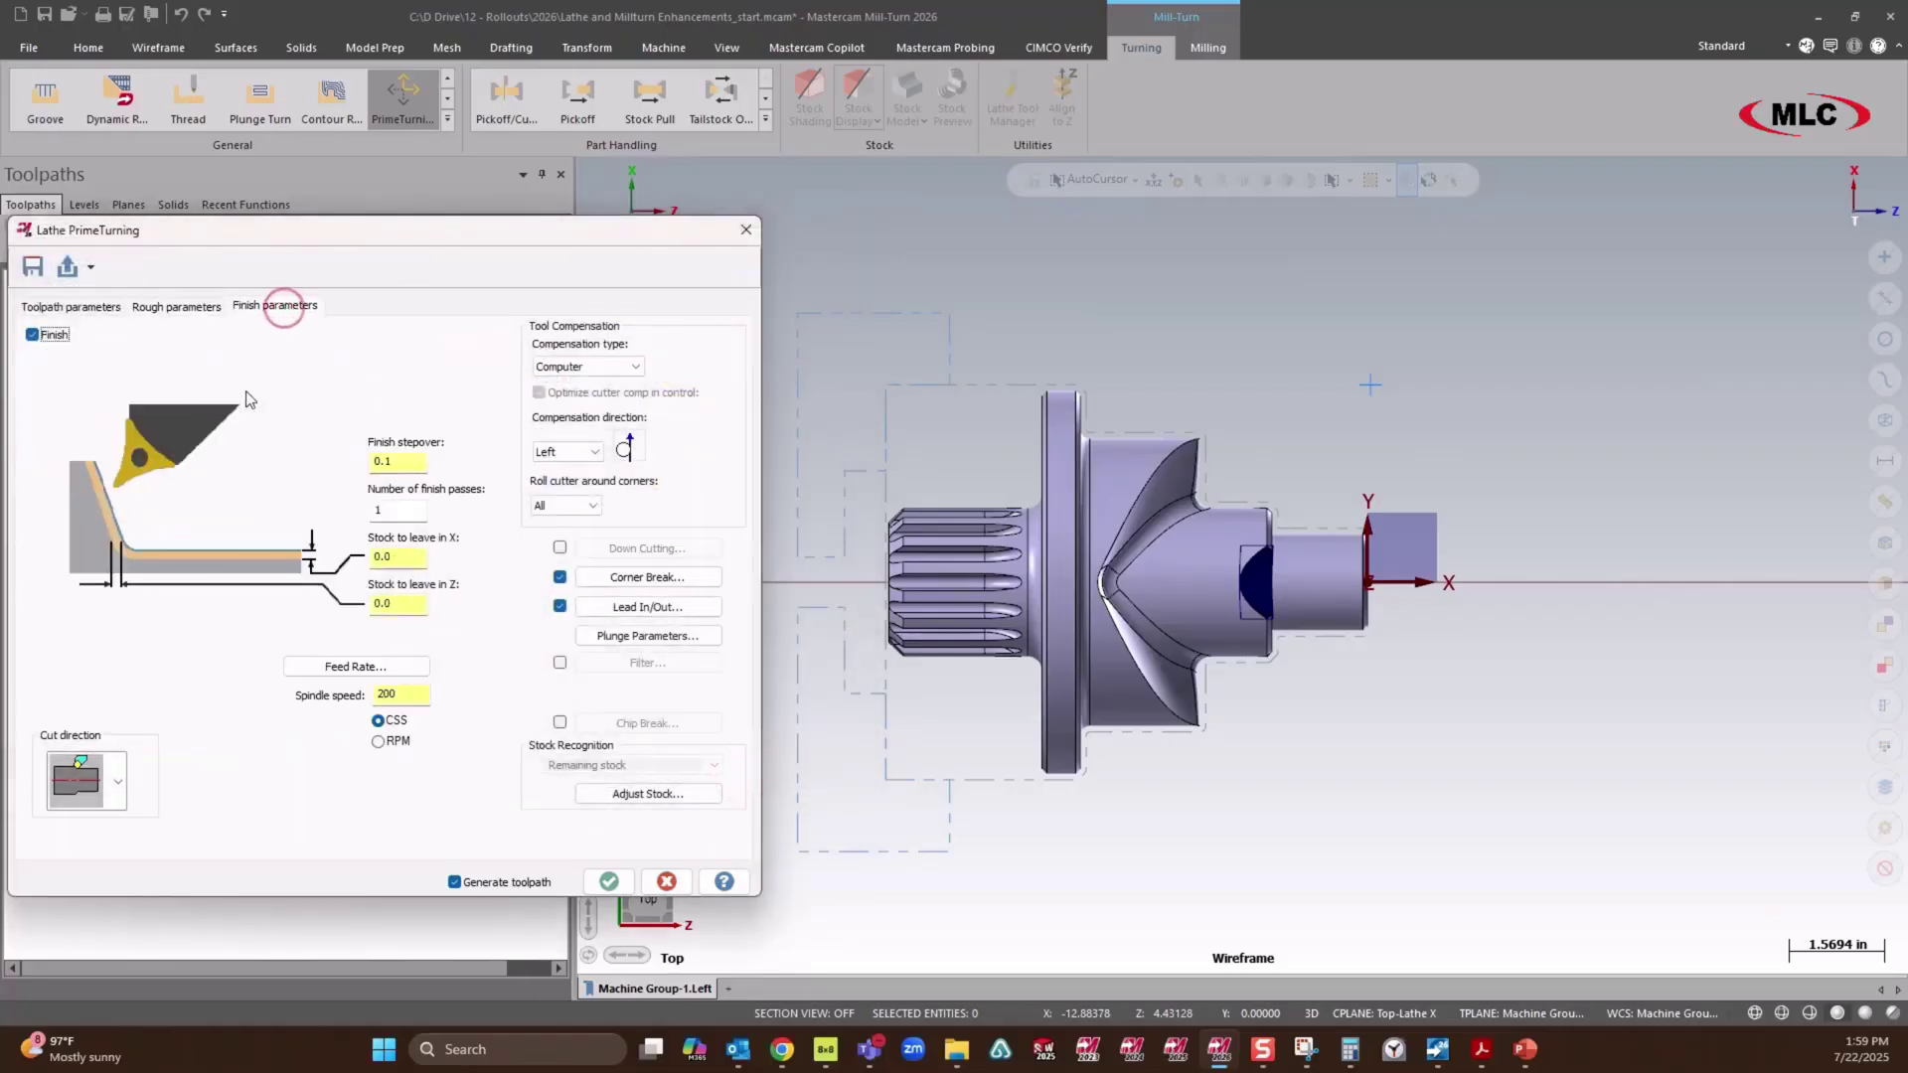
click(609, 881)
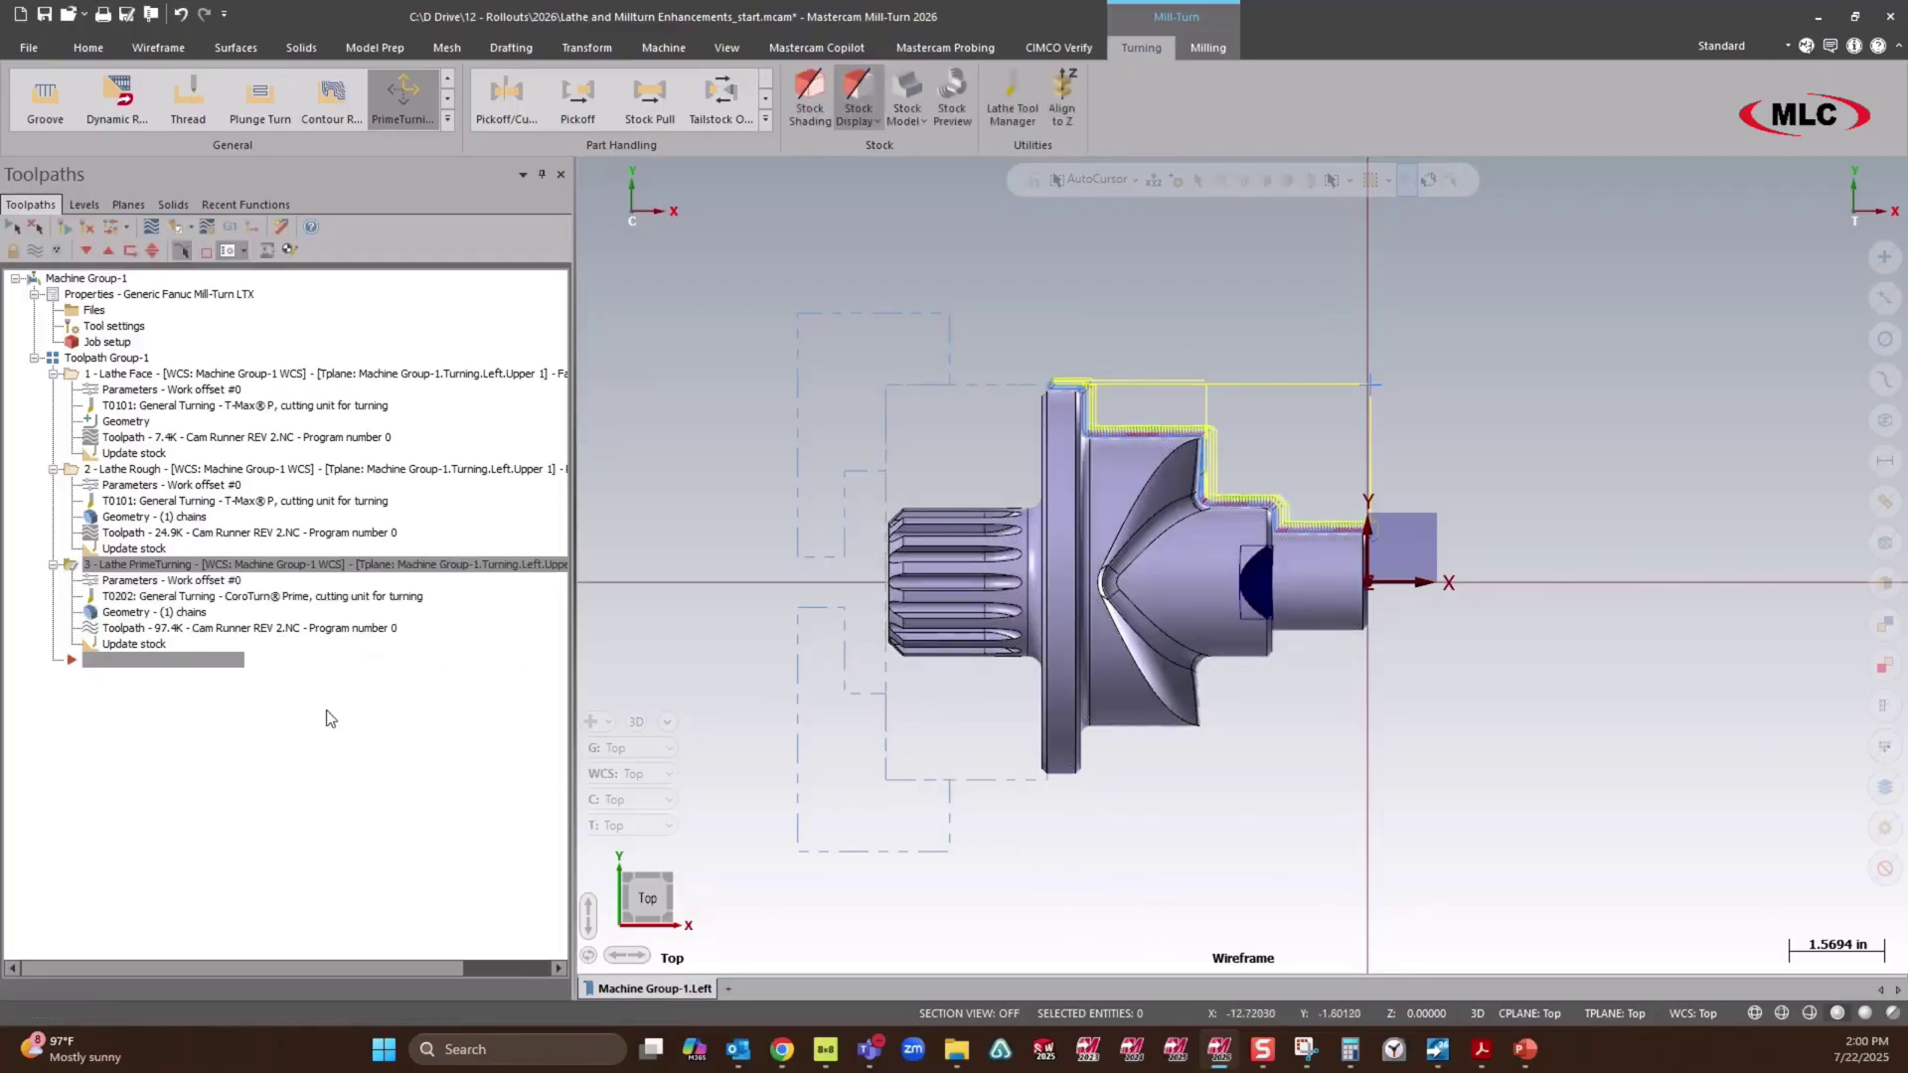
Start a Pinch Turn operation on the Lower Left axis combination with the T0101 CoroTurn Prime tool.
click(447, 120)
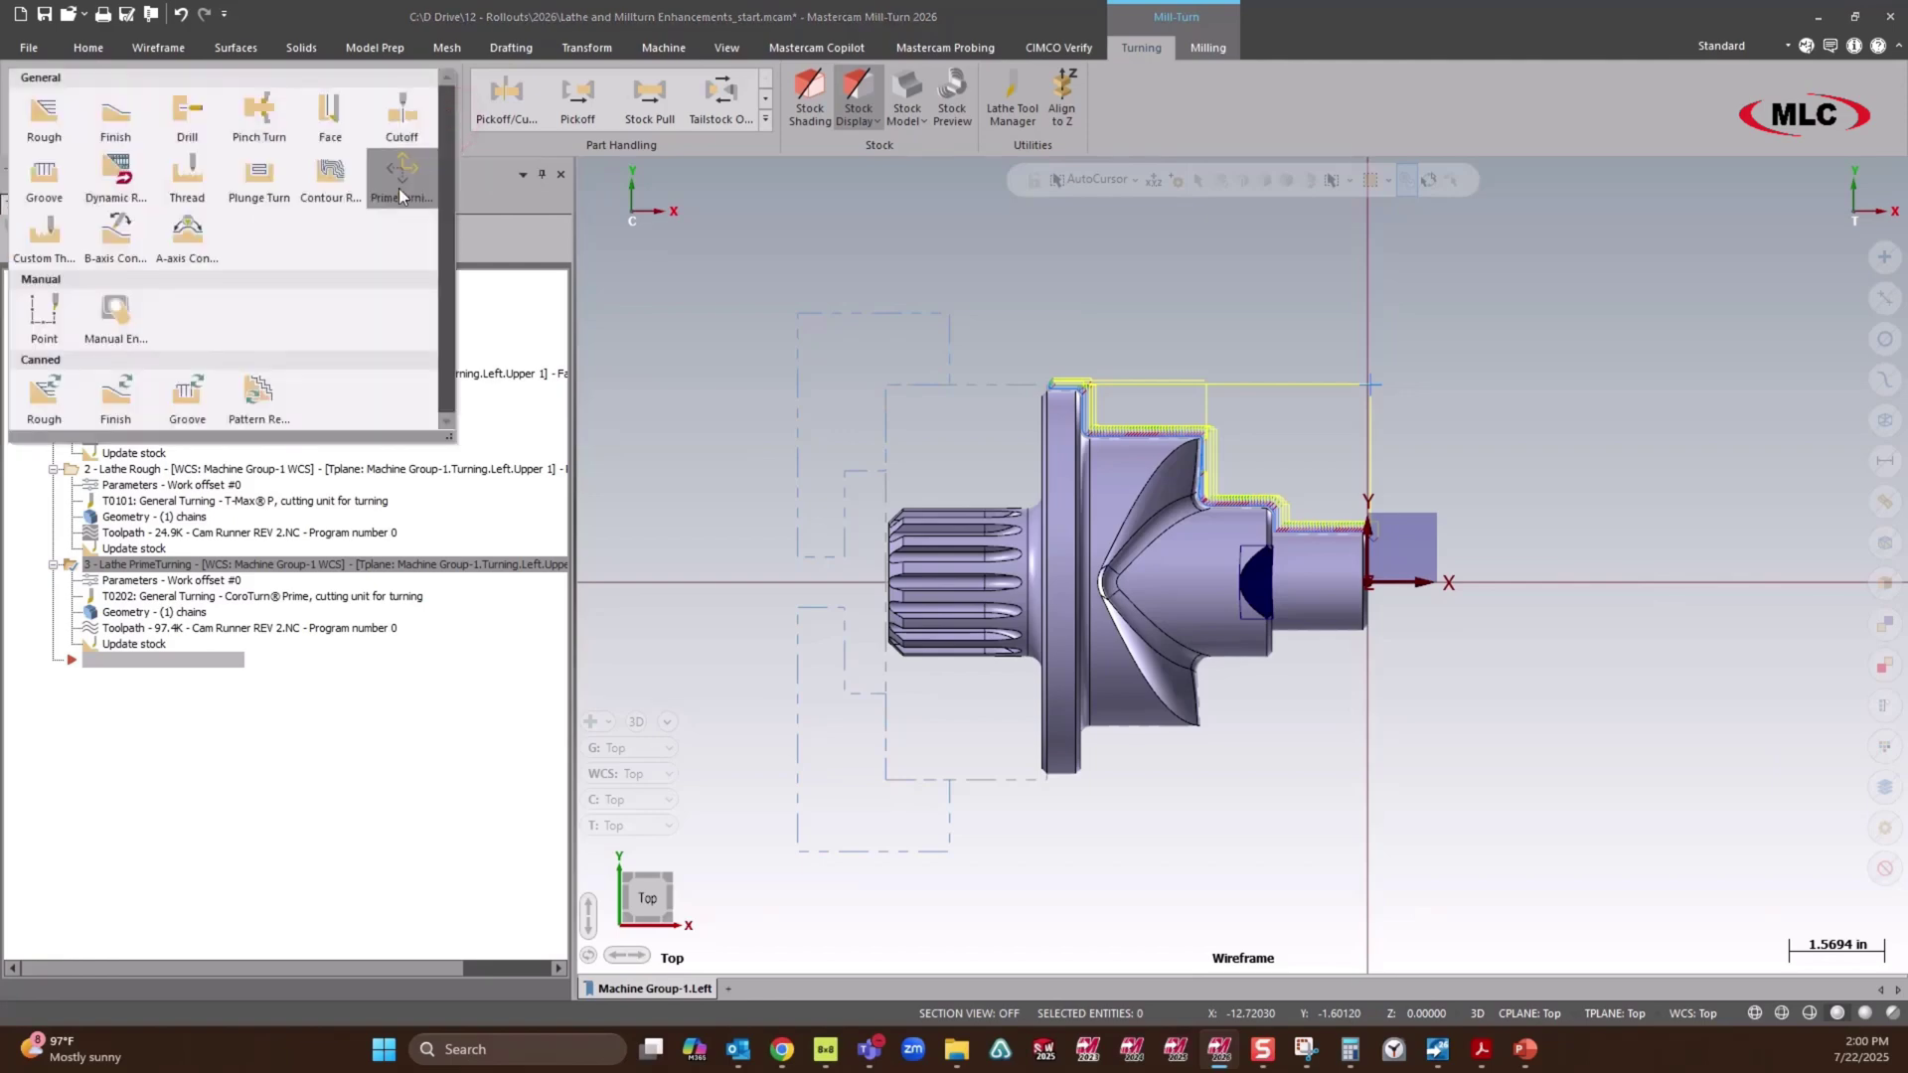
click(283, 126)
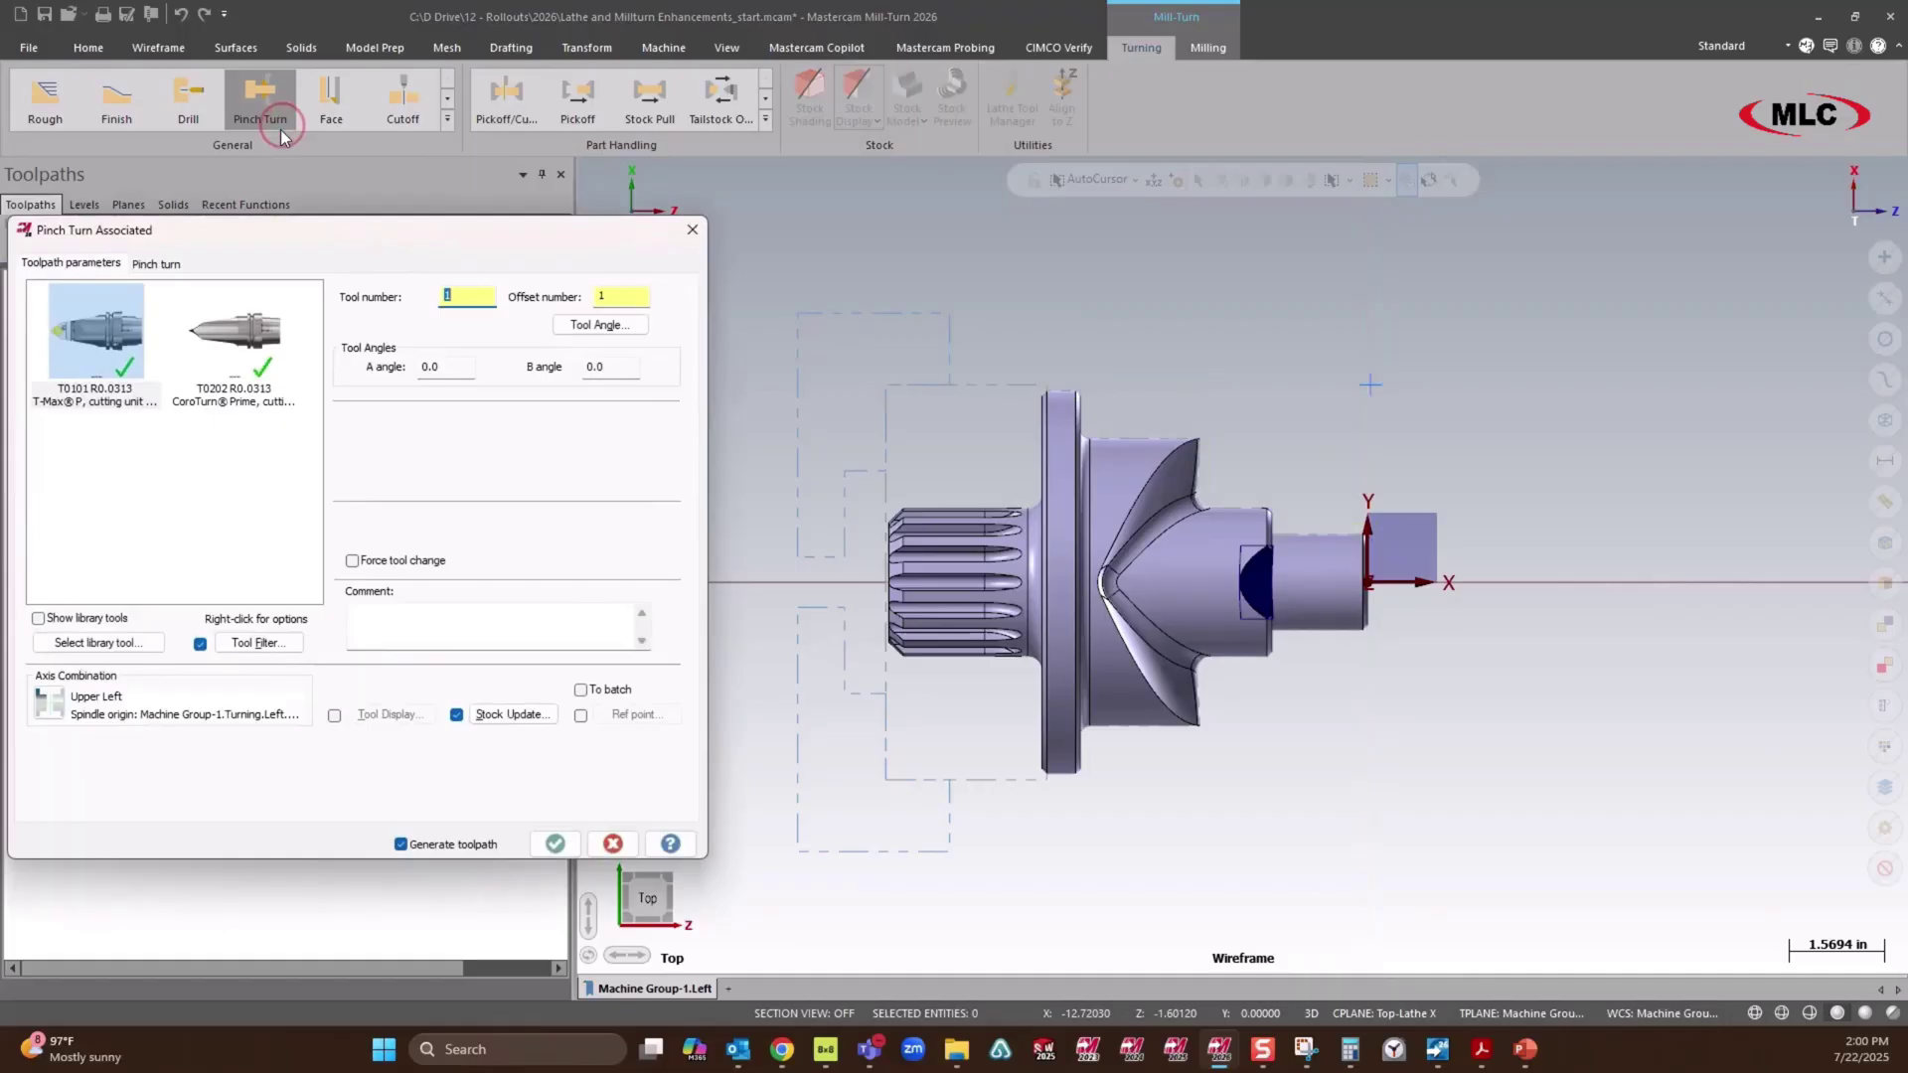
click(50, 701)
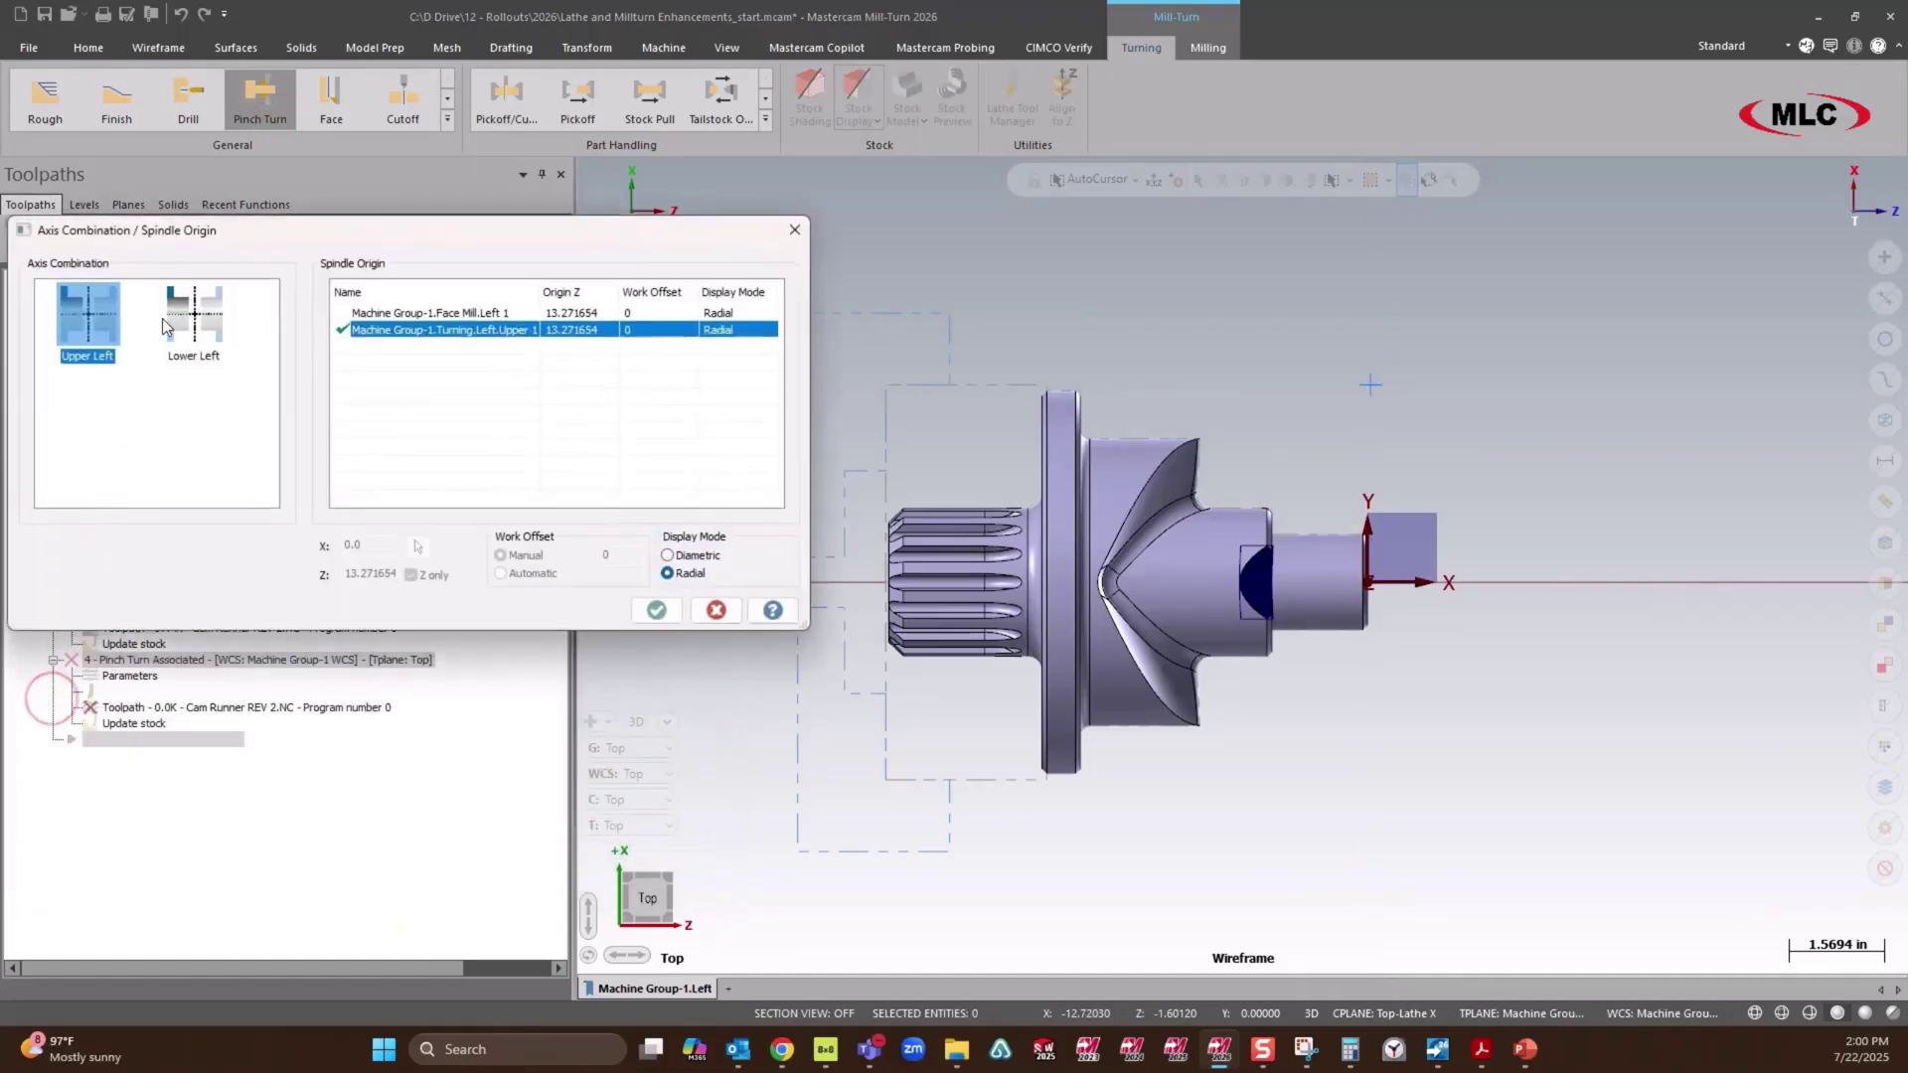
click(181, 316)
click(656, 610)
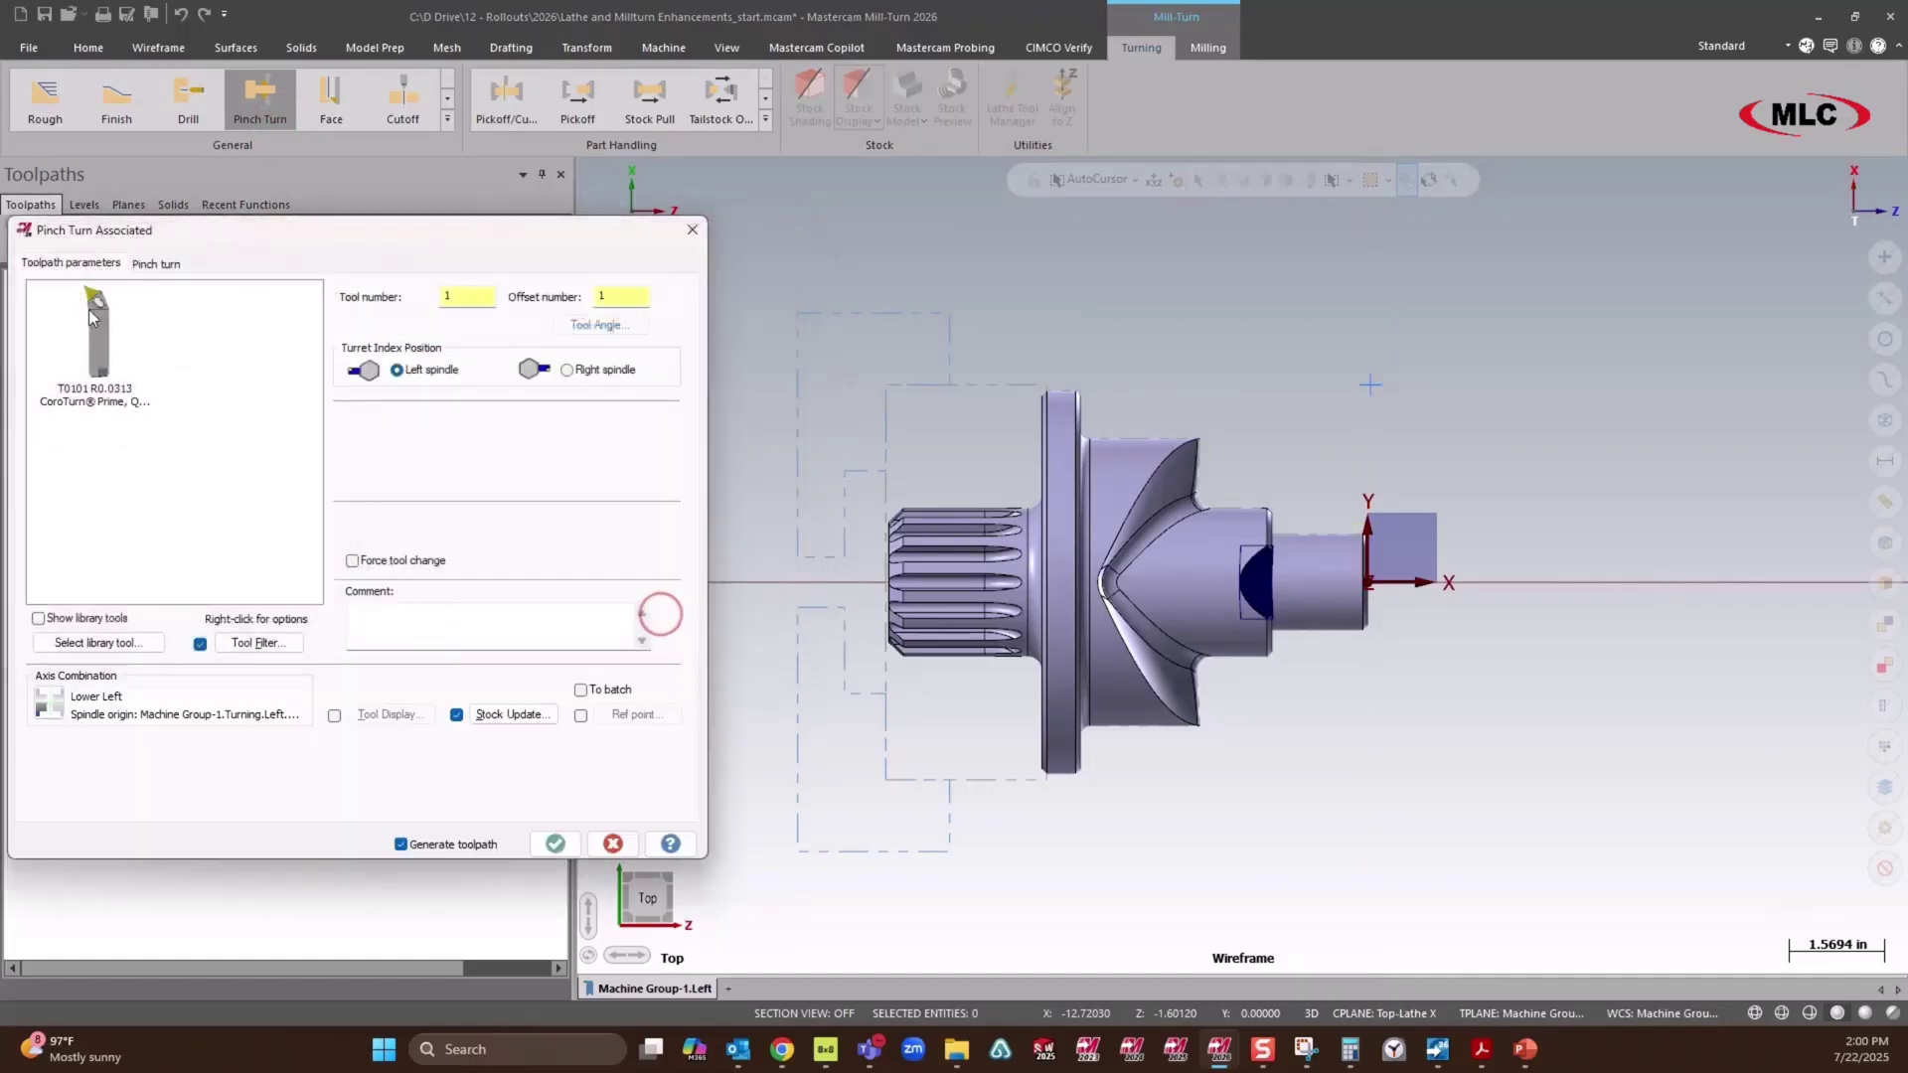
click(94, 338)
Set the dwell at the start of the second cut to 3.0 revolutions and generate the pinch turn toolpaths.
click(151, 262)
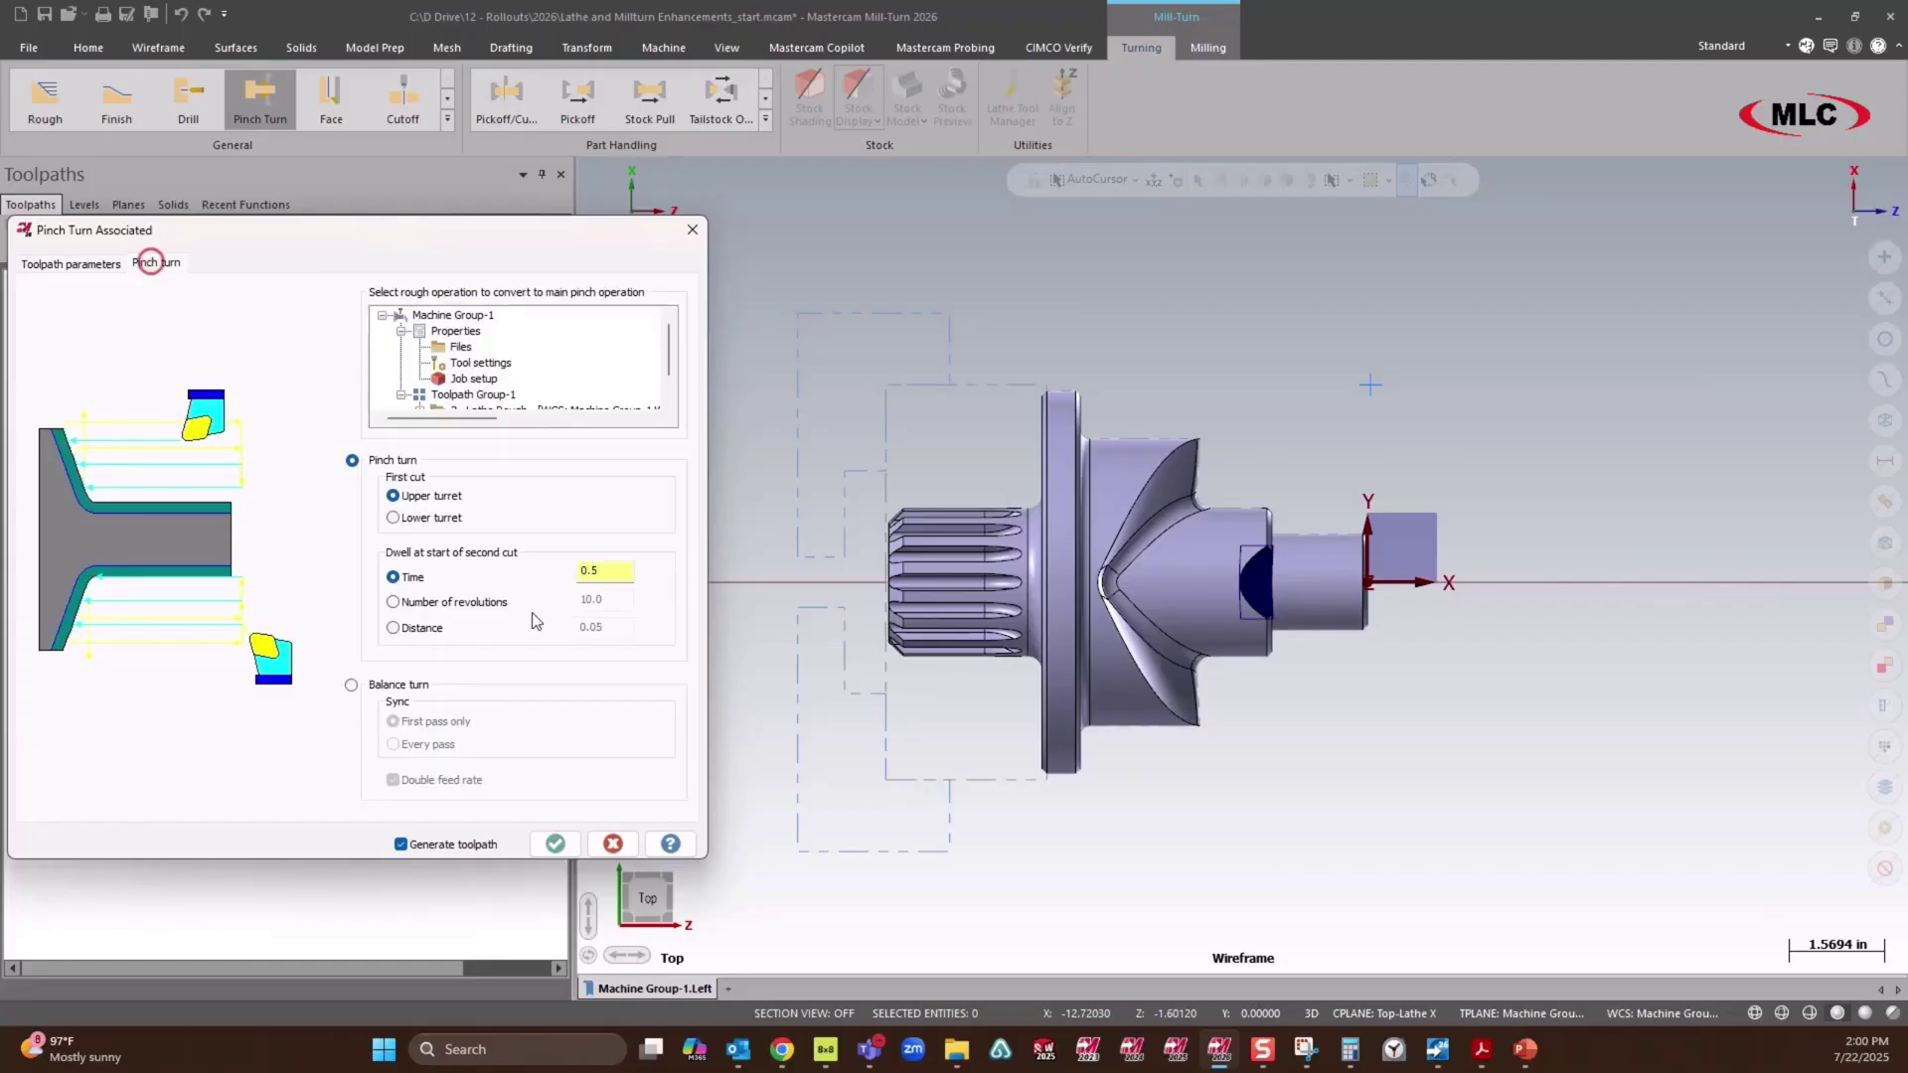
click(454, 602)
double_click(613, 601)
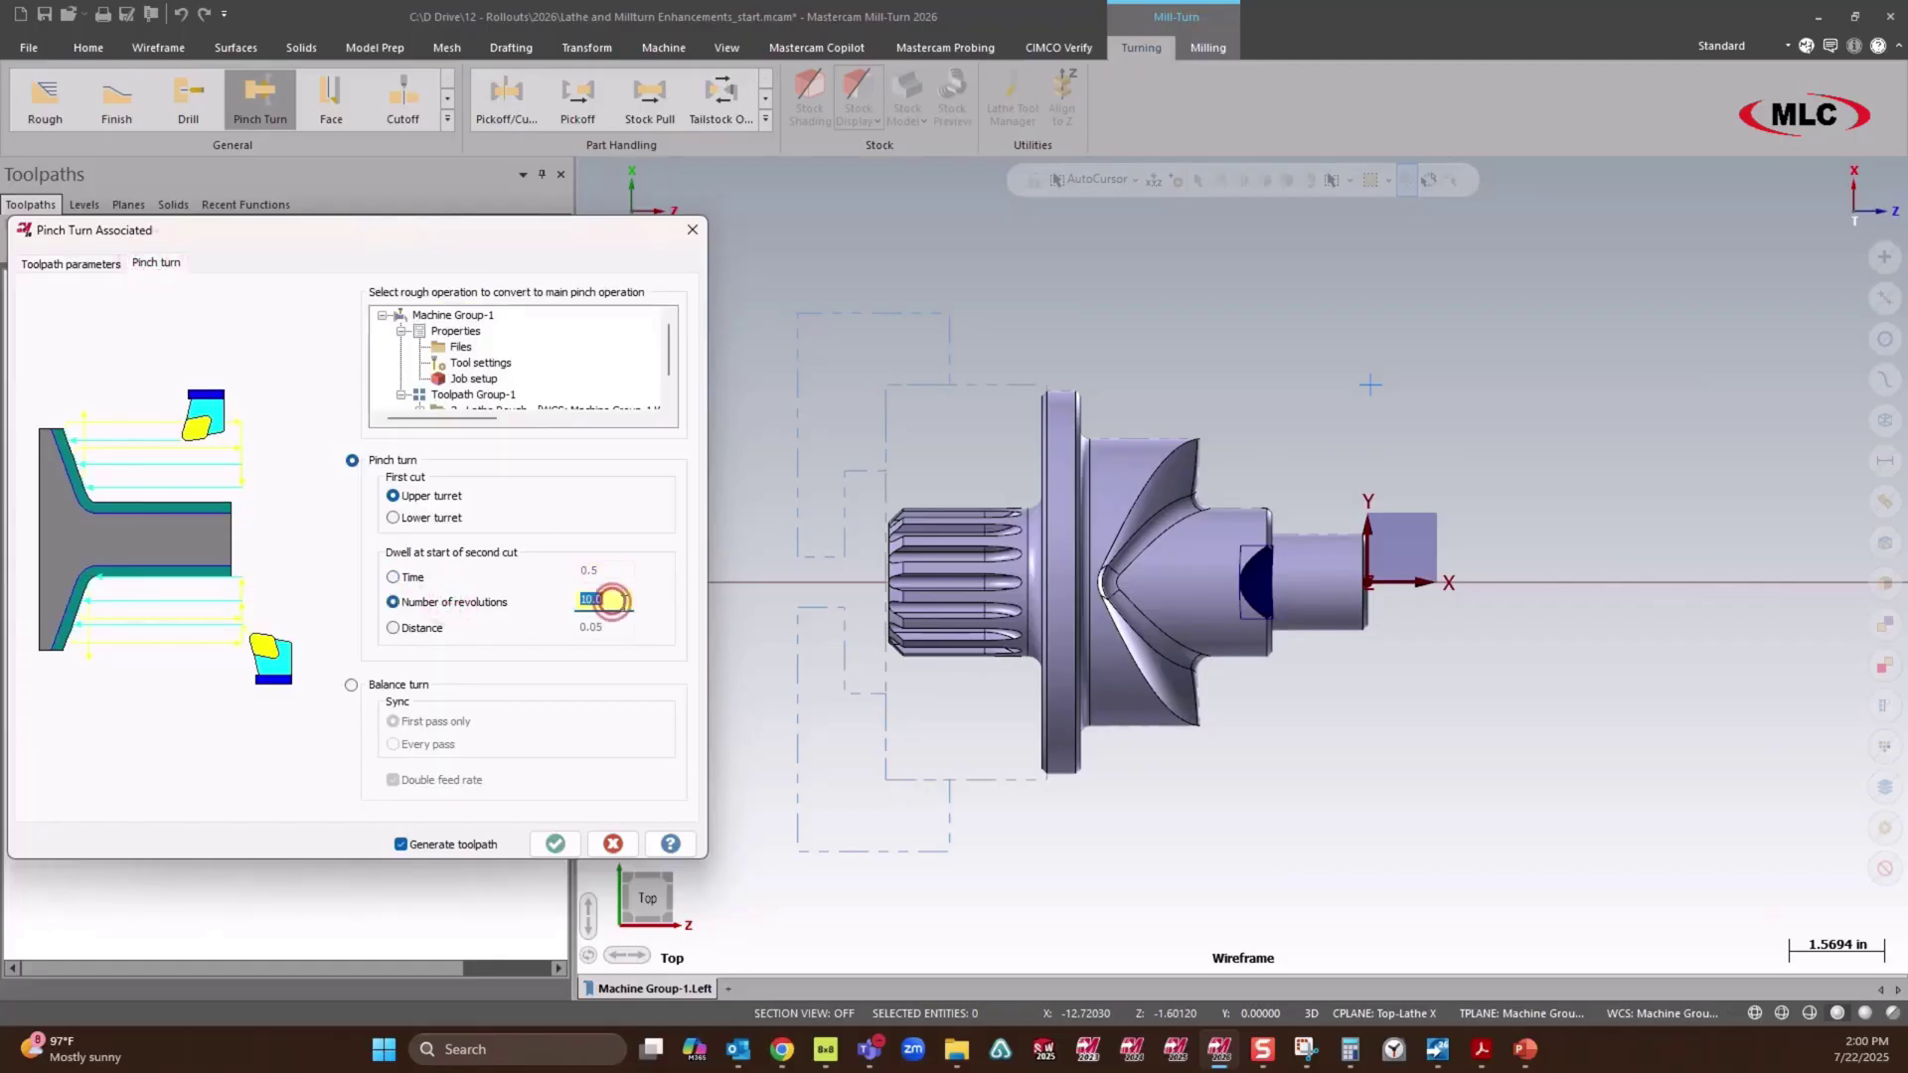
text(3.0)
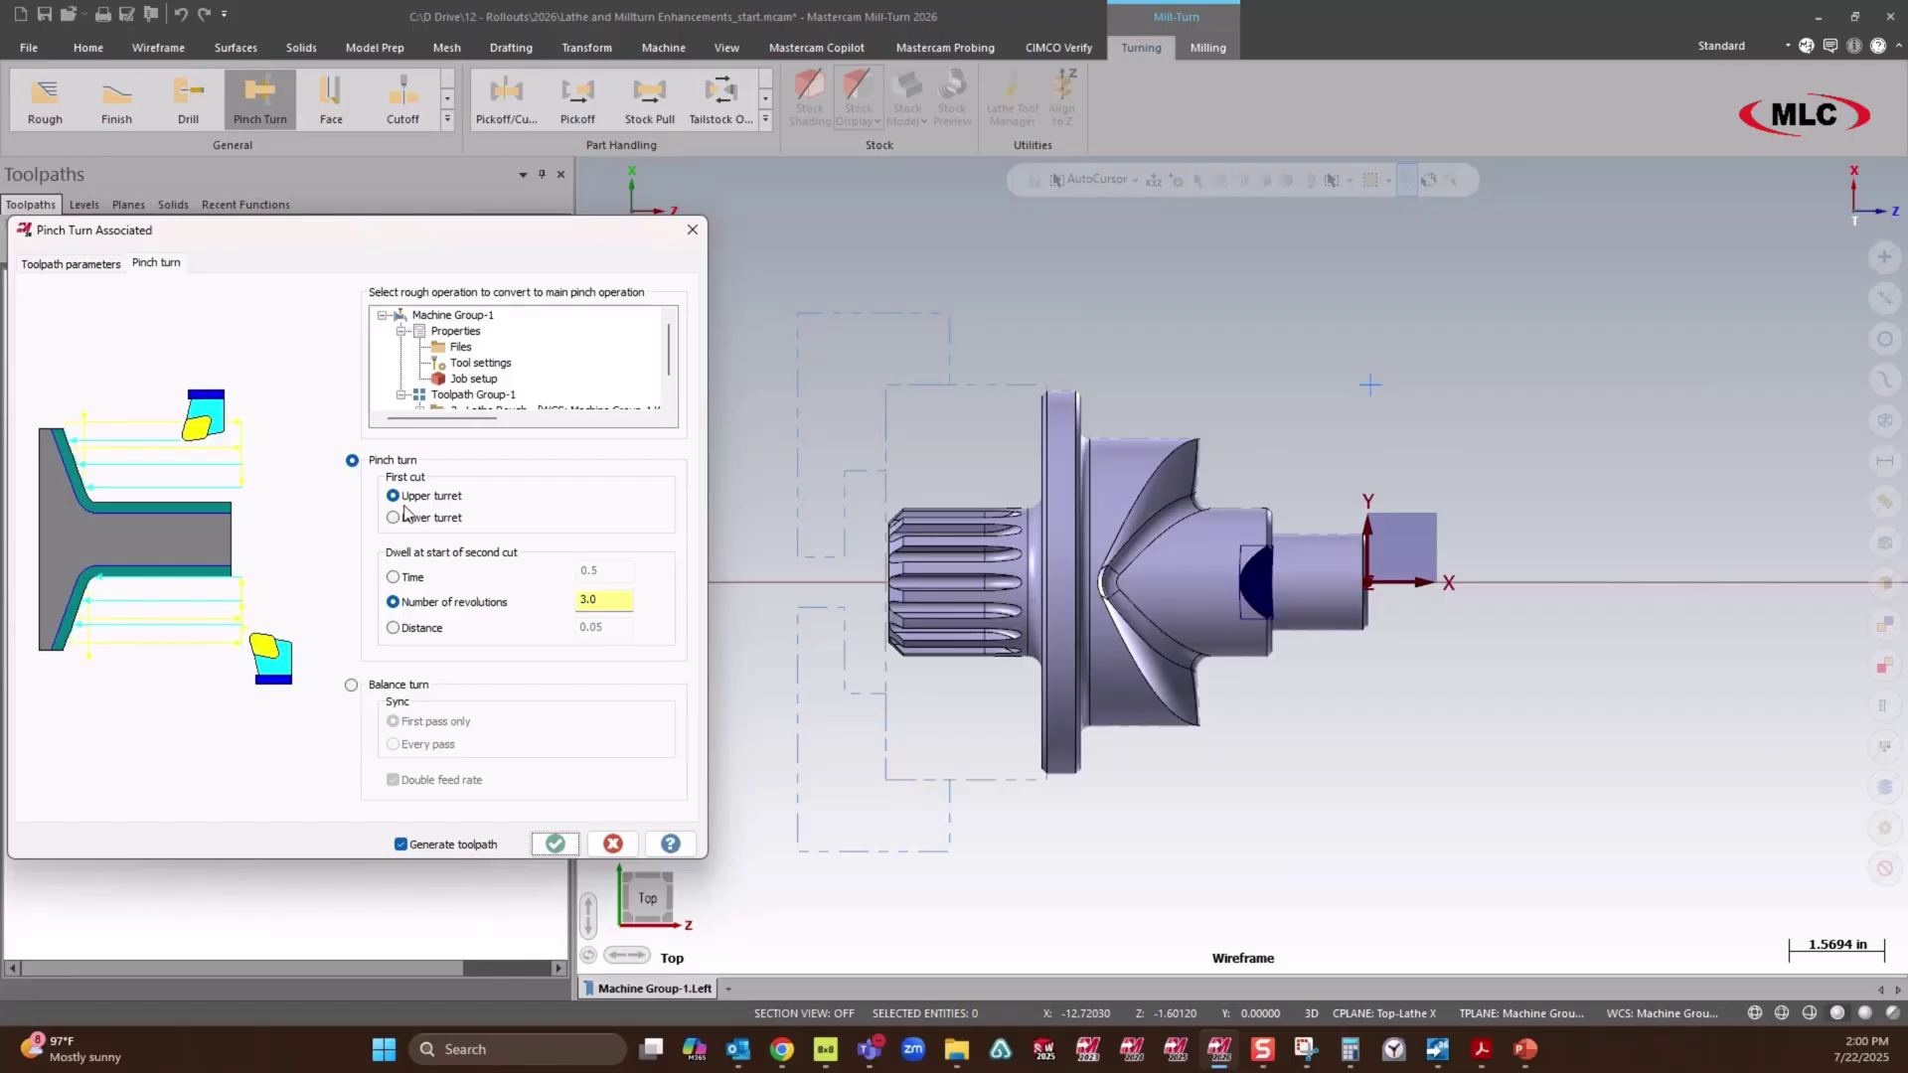
click(554, 844)
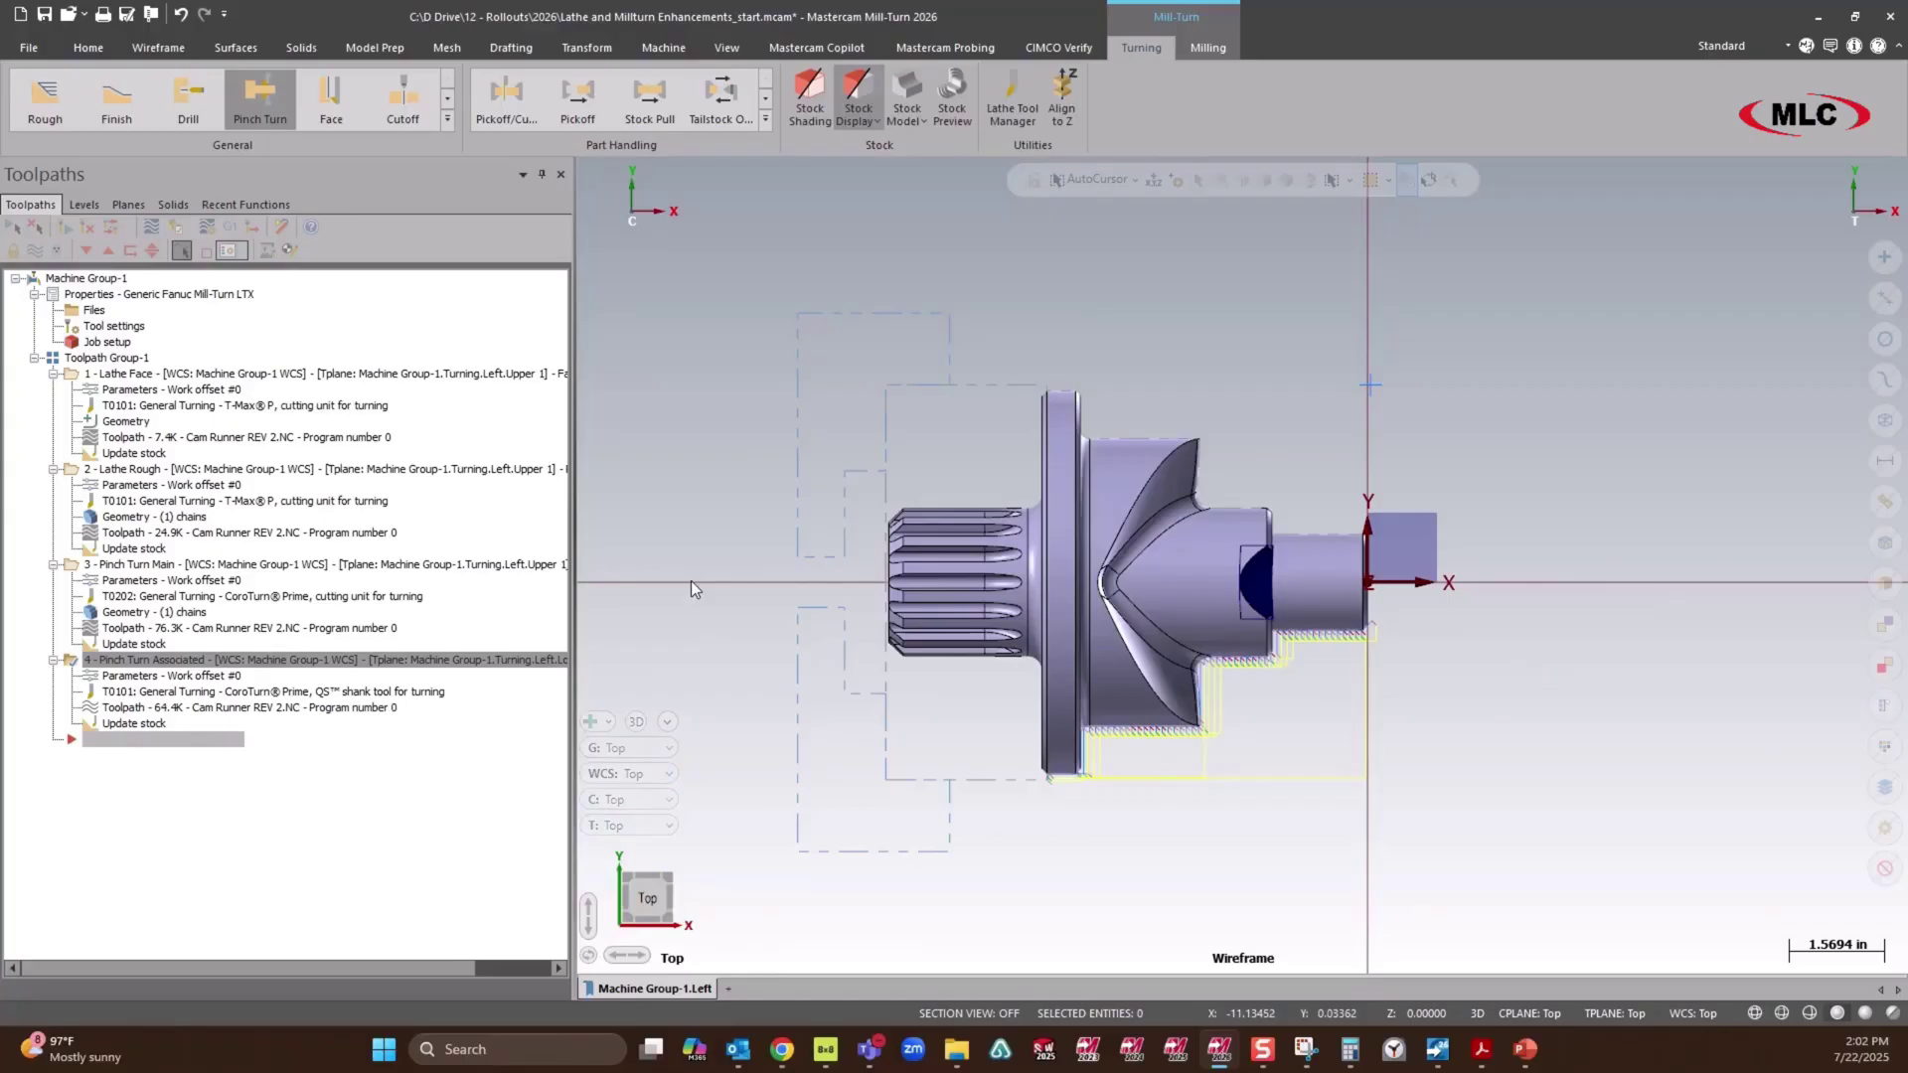
click(1219, 48)
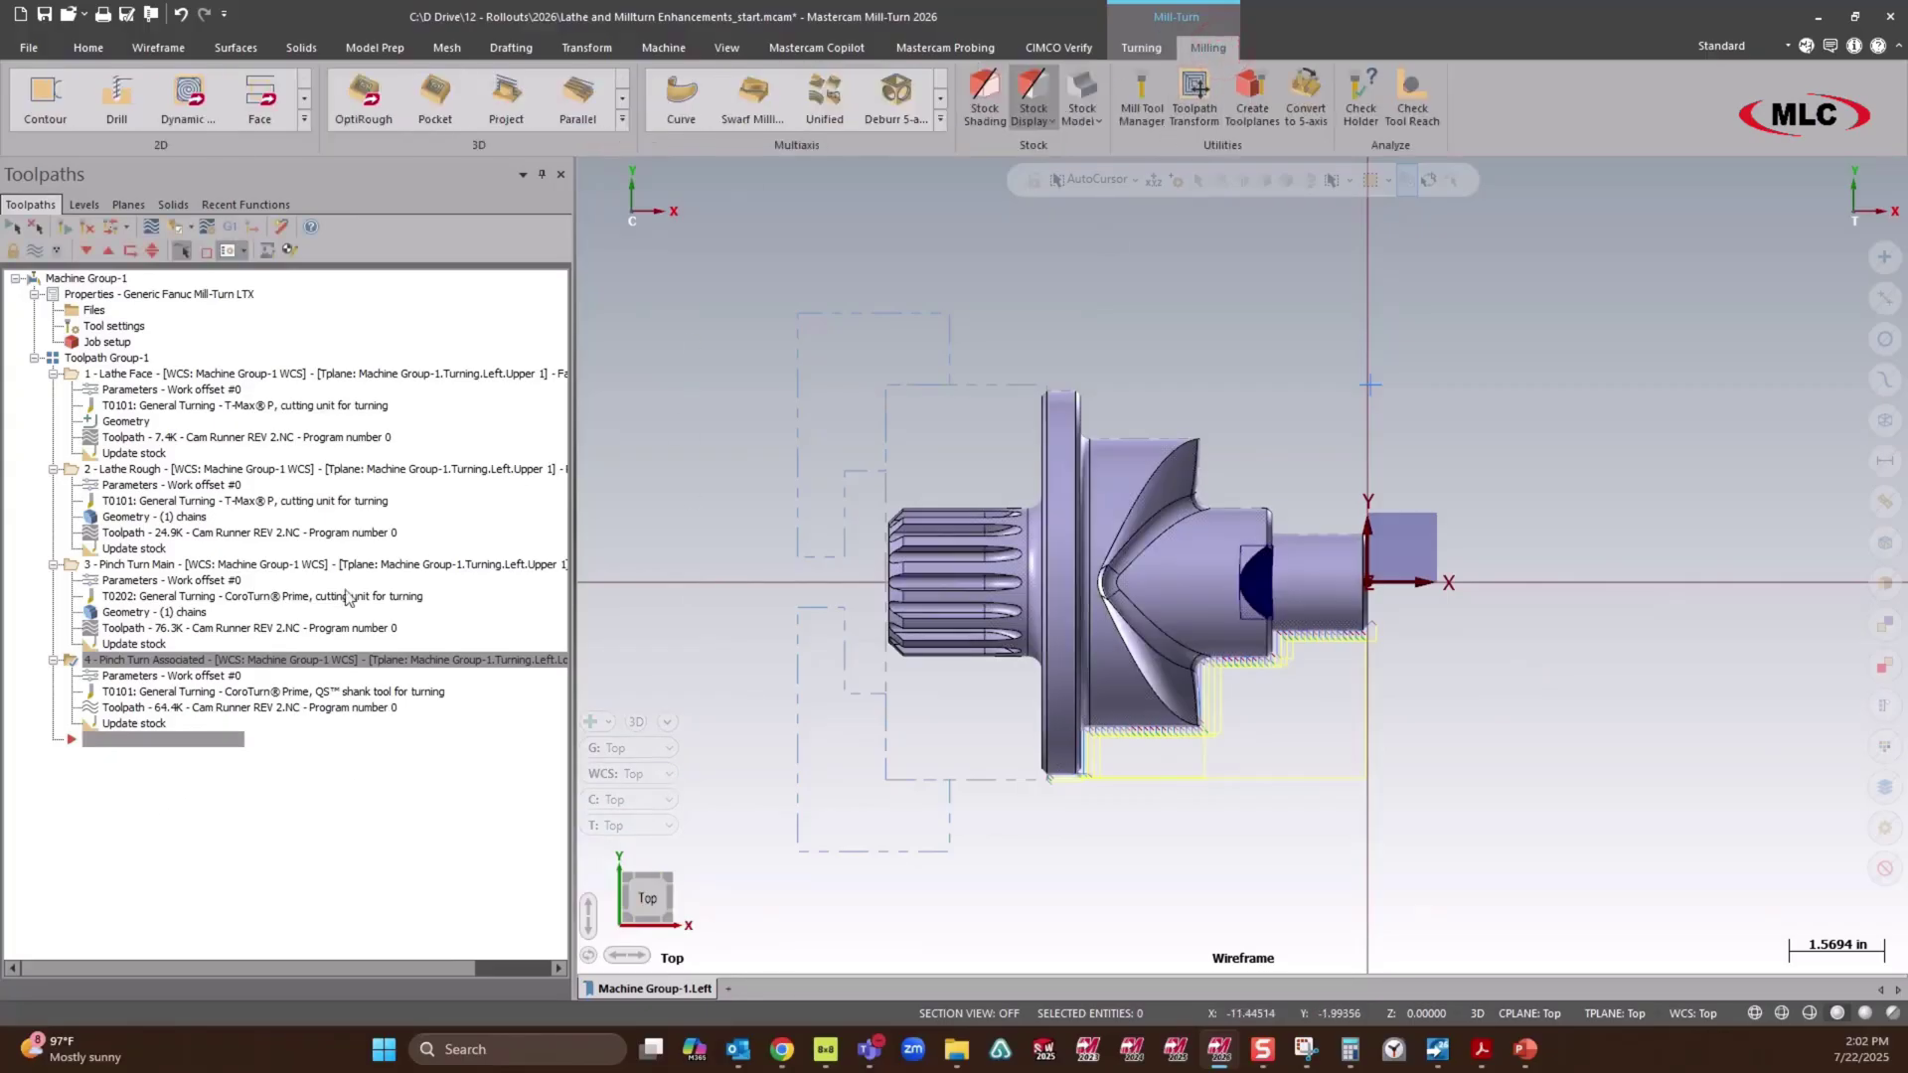
click(623, 118)
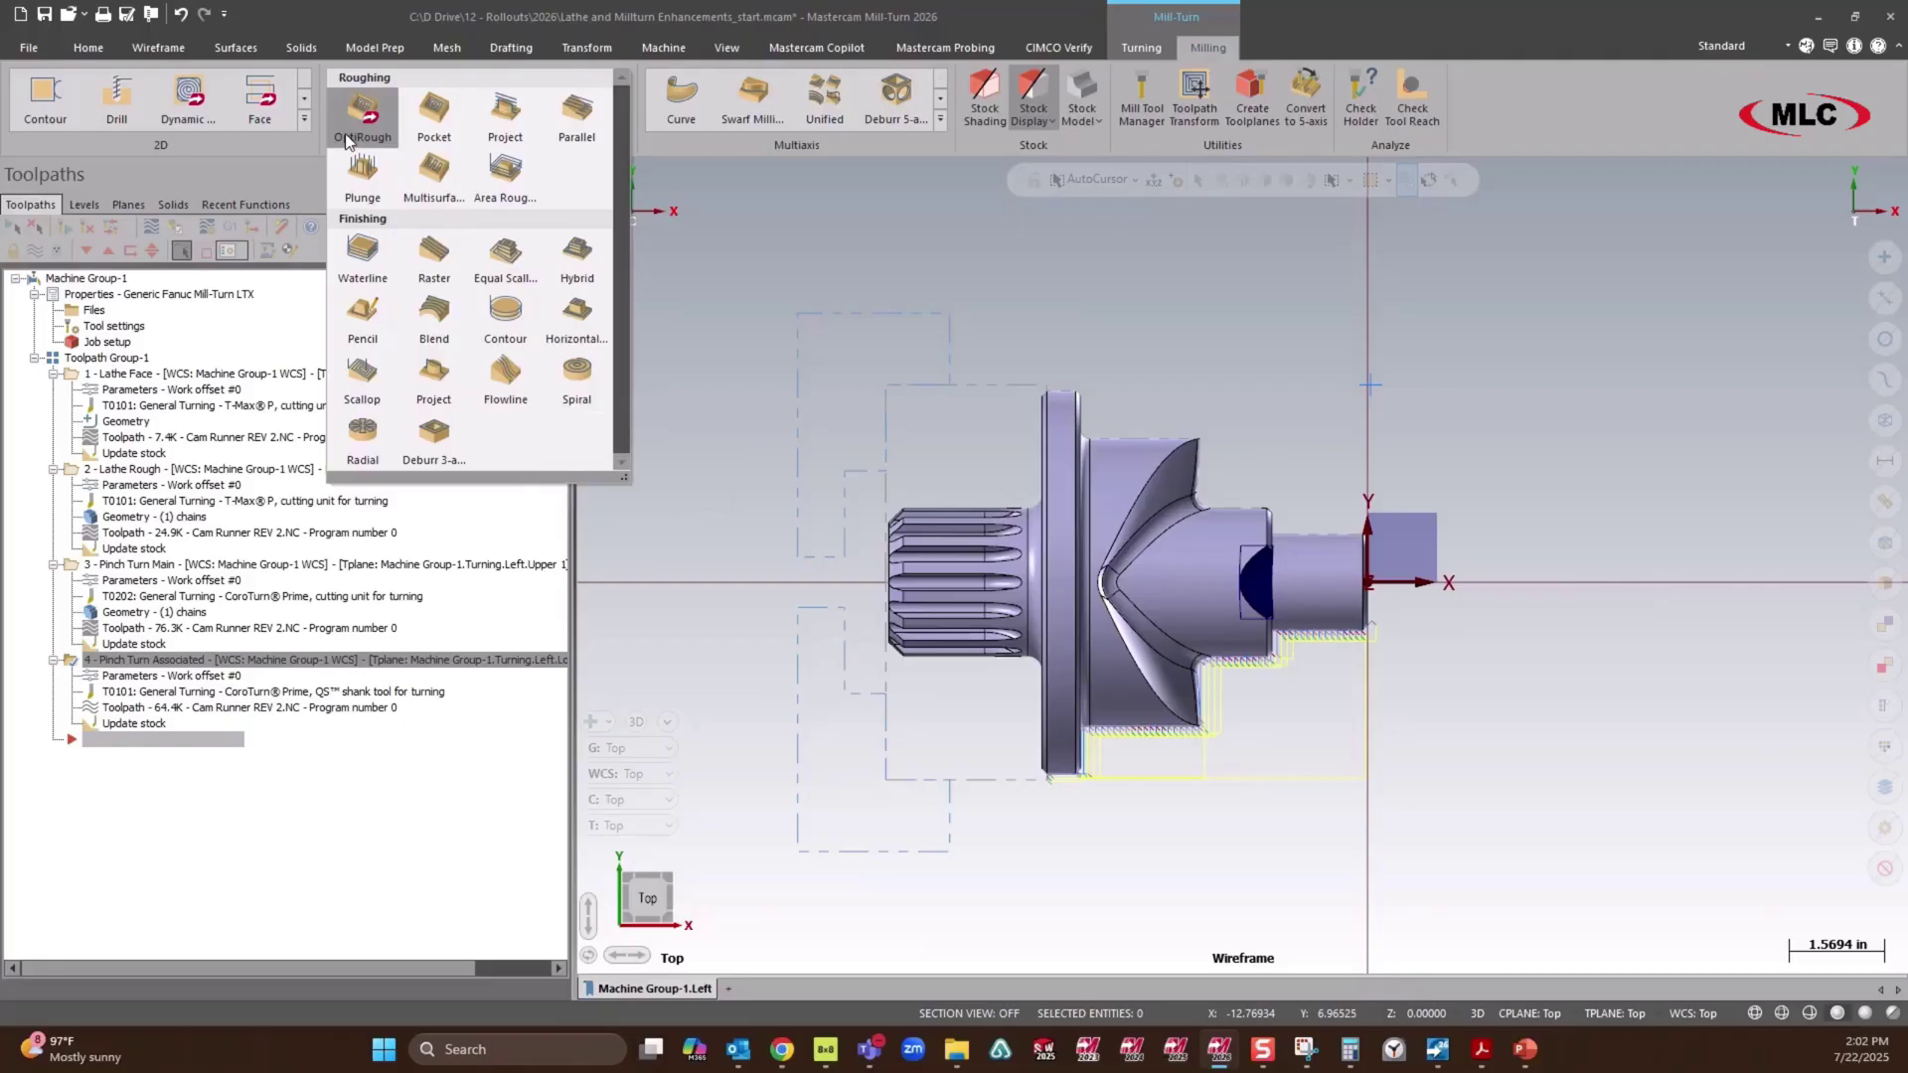
click(304, 119)
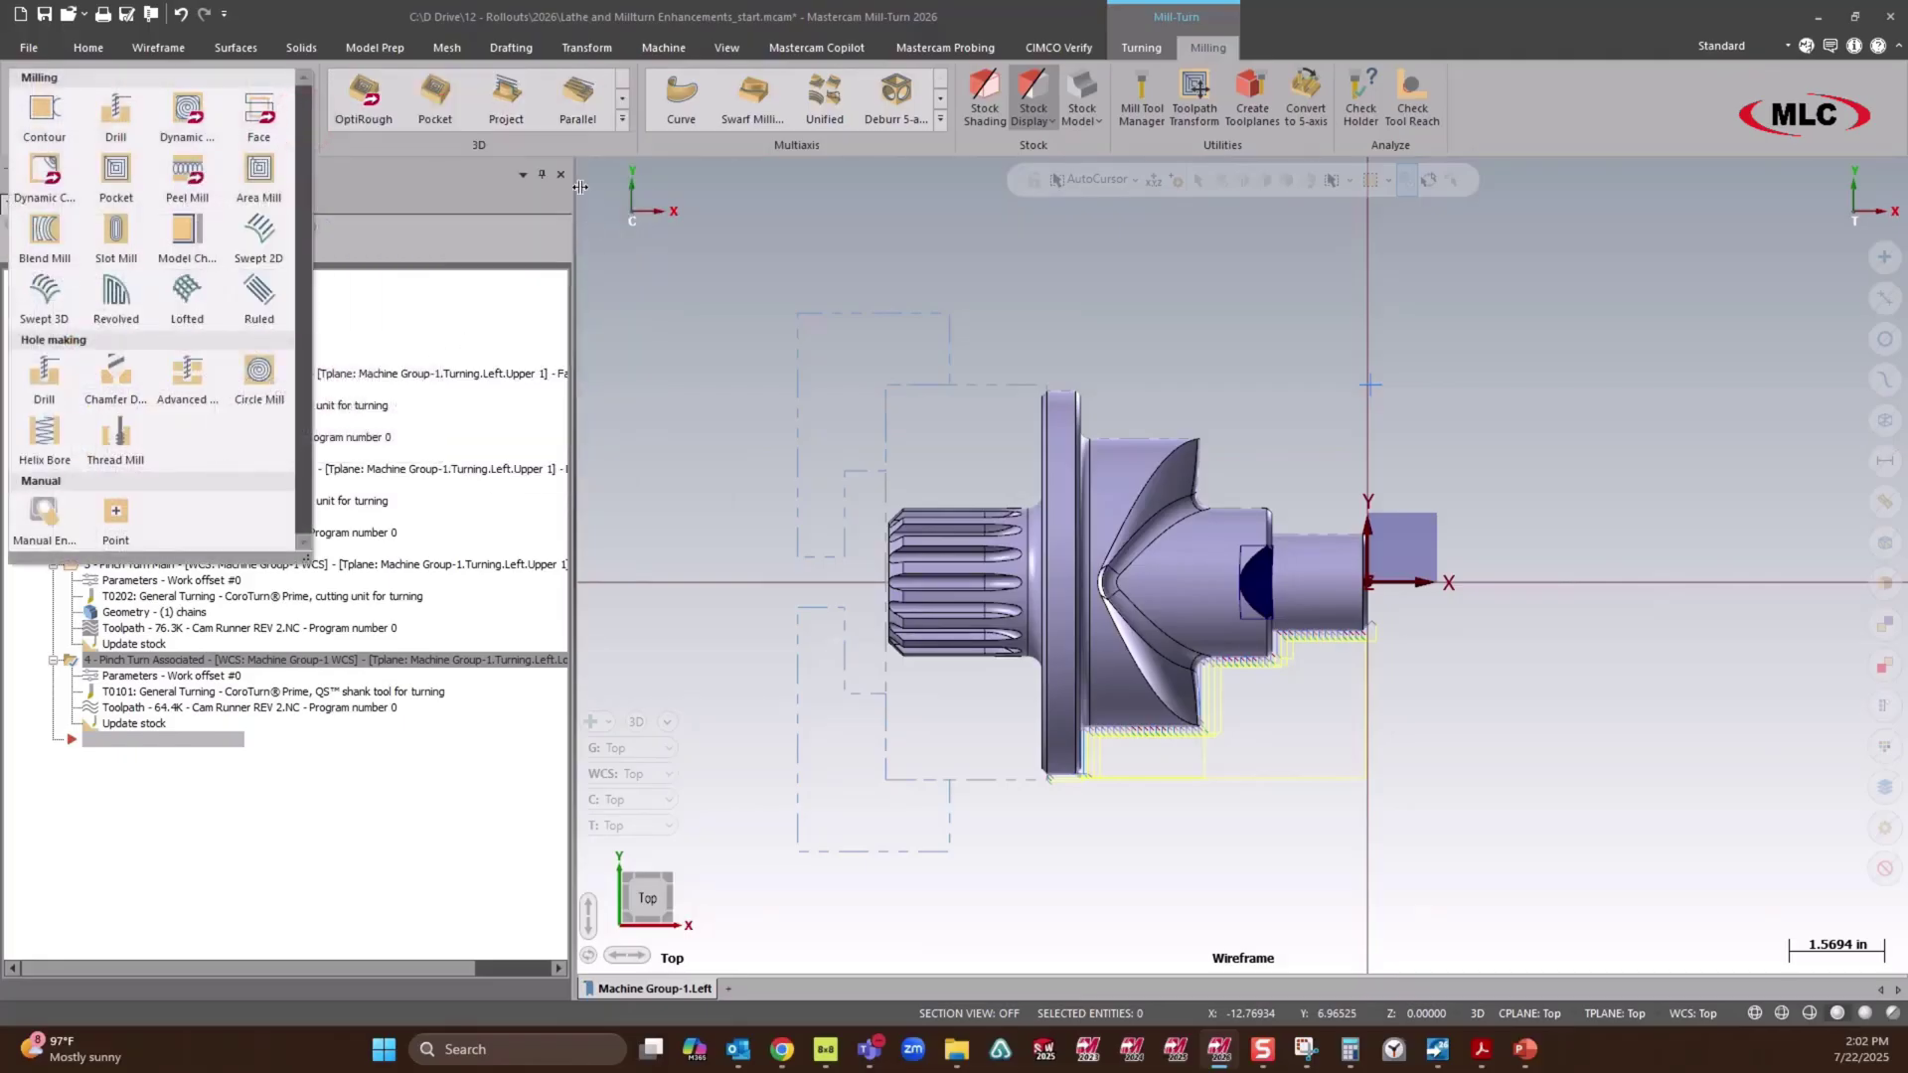
click(624, 122)
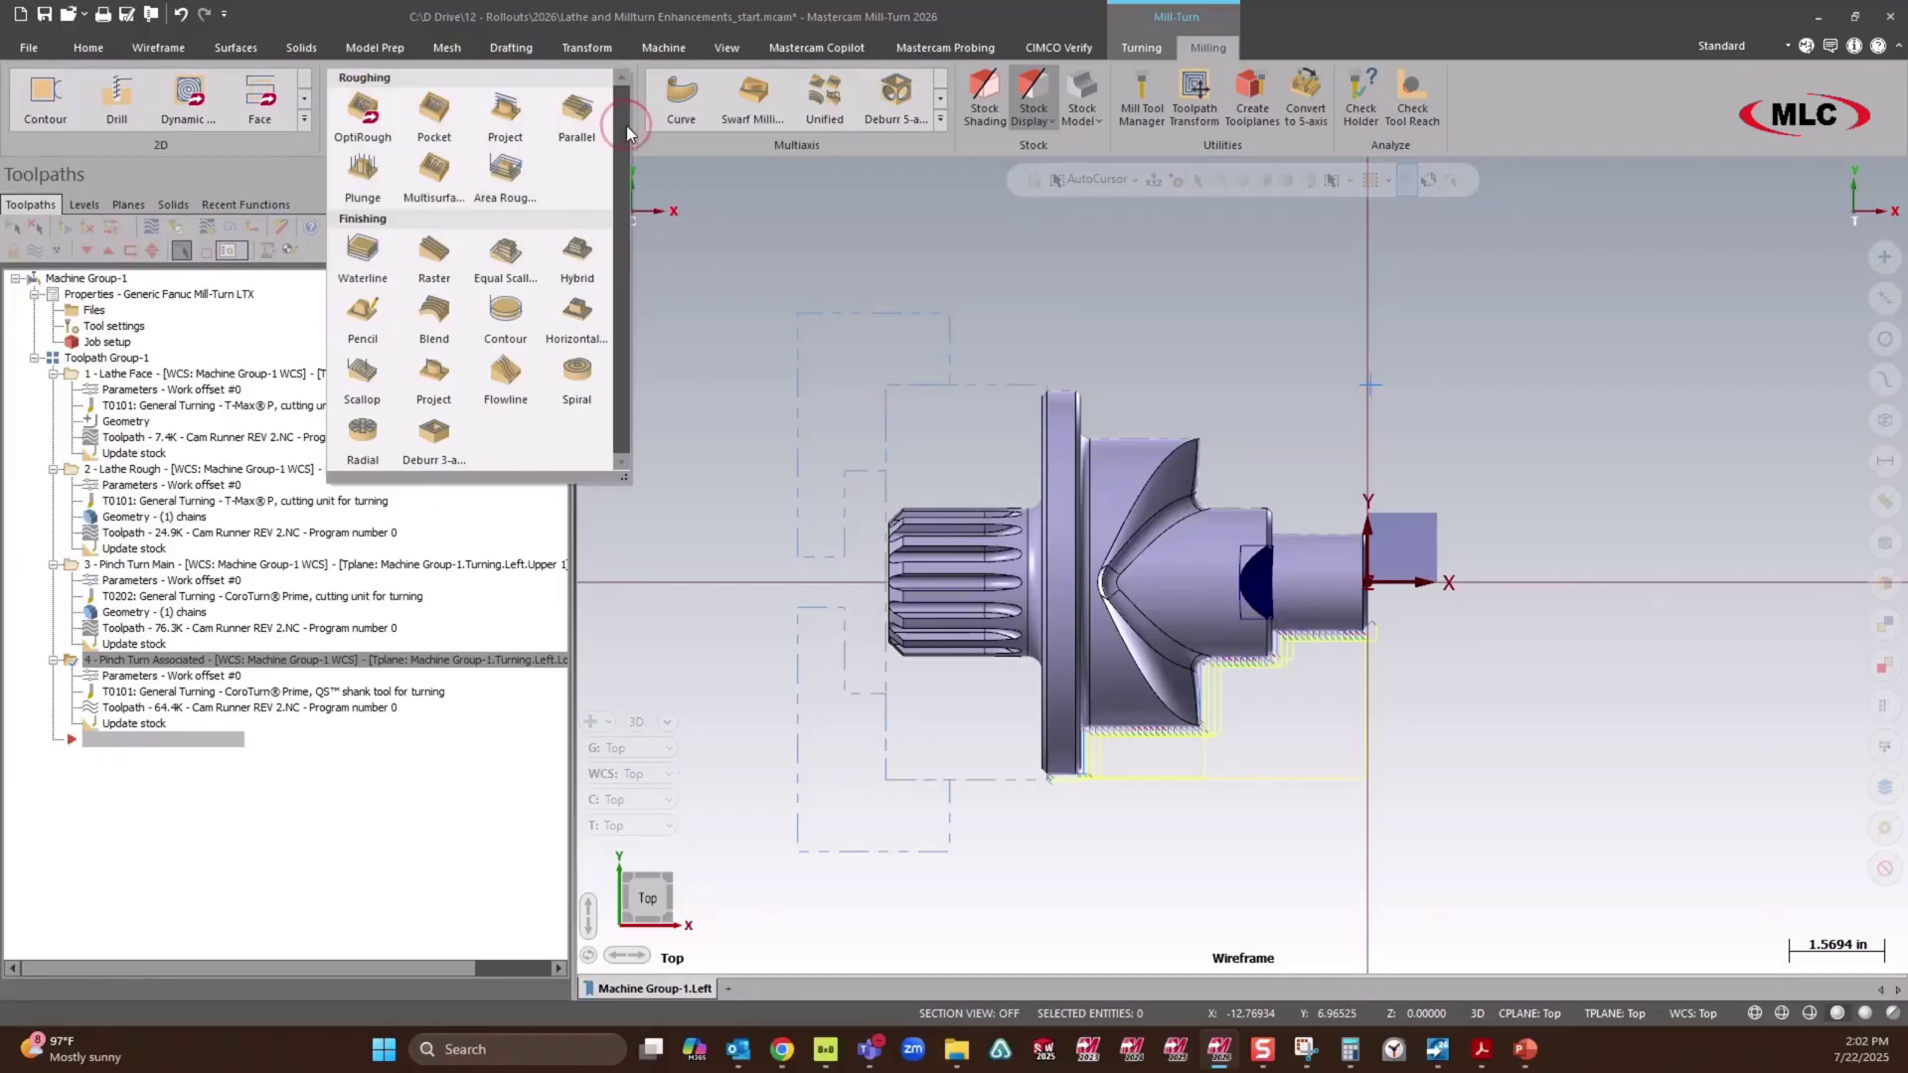
Start a Surface Finish Flowline toolpath on the small flat face beside the shaft shoulder and accept its flowline directions.
click(520, 385)
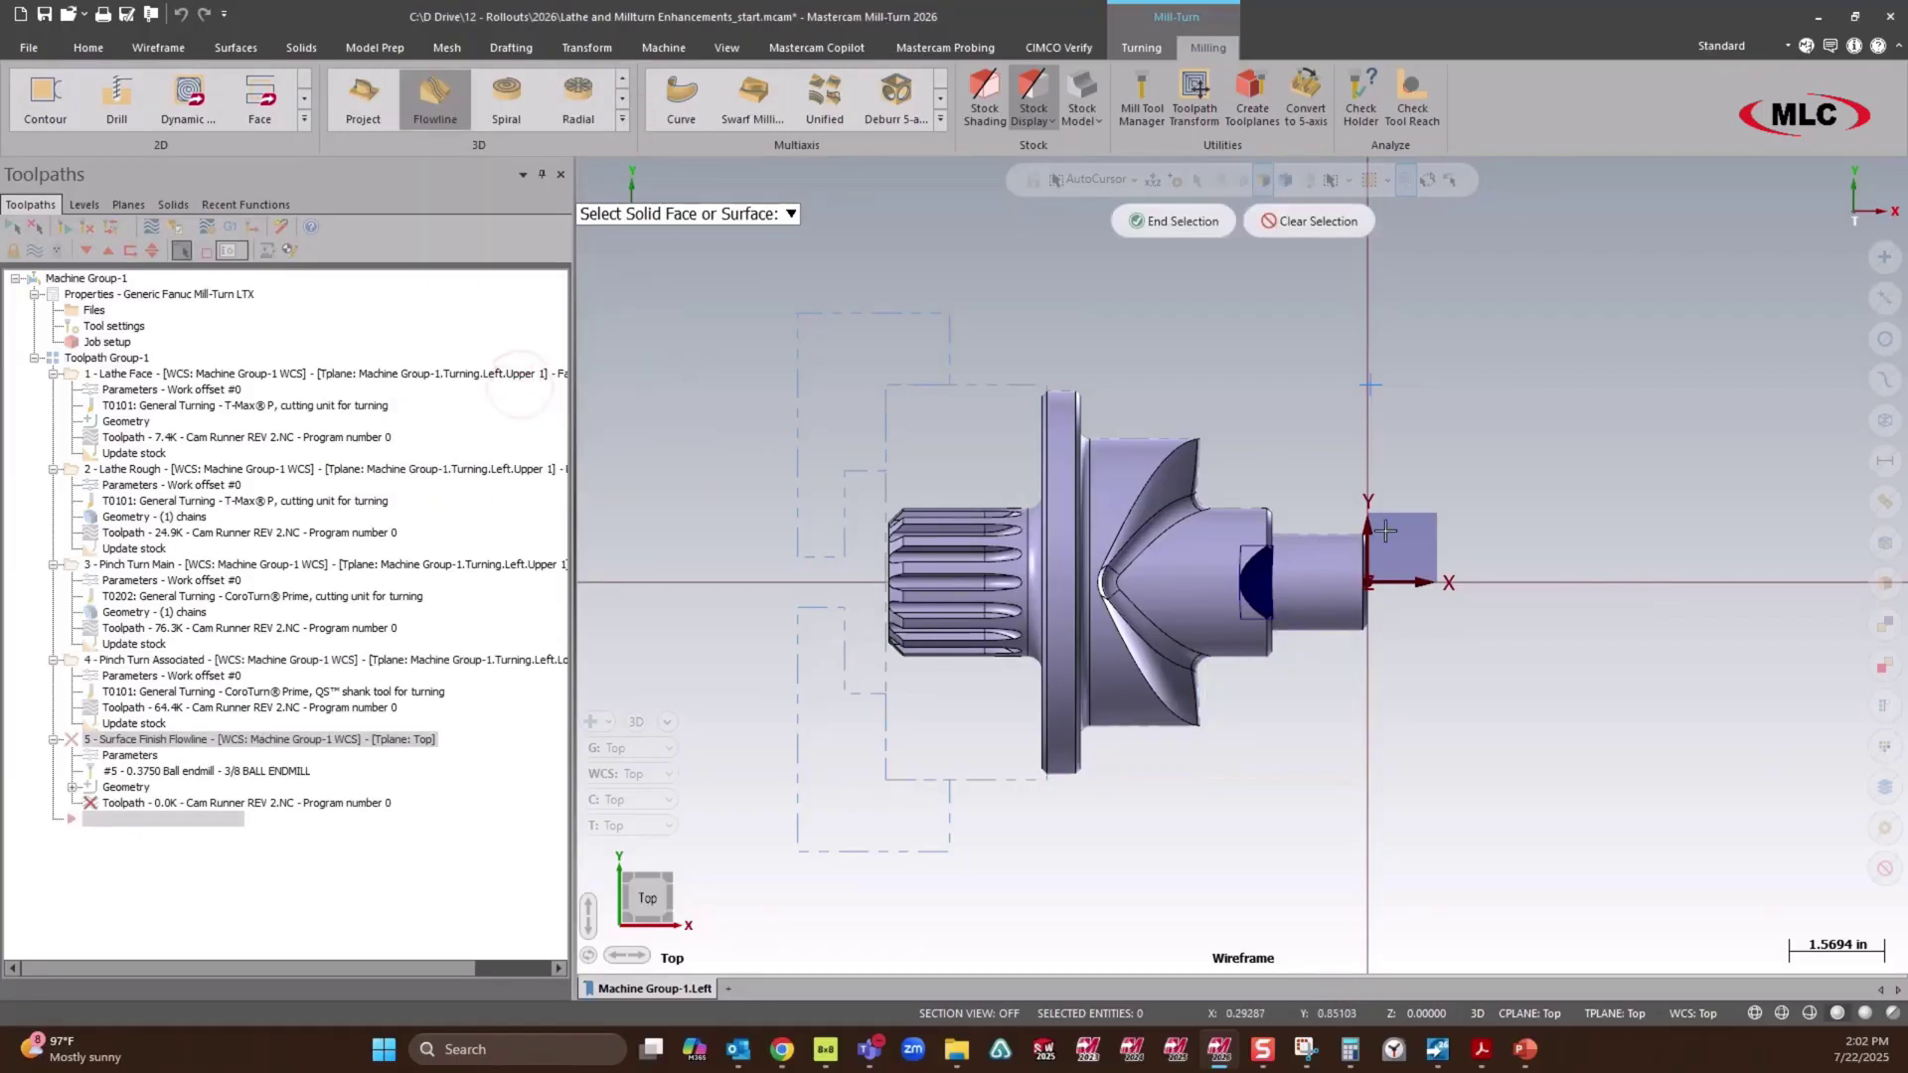
scroll(1193, 585, up, 3)
click(1143, 574)
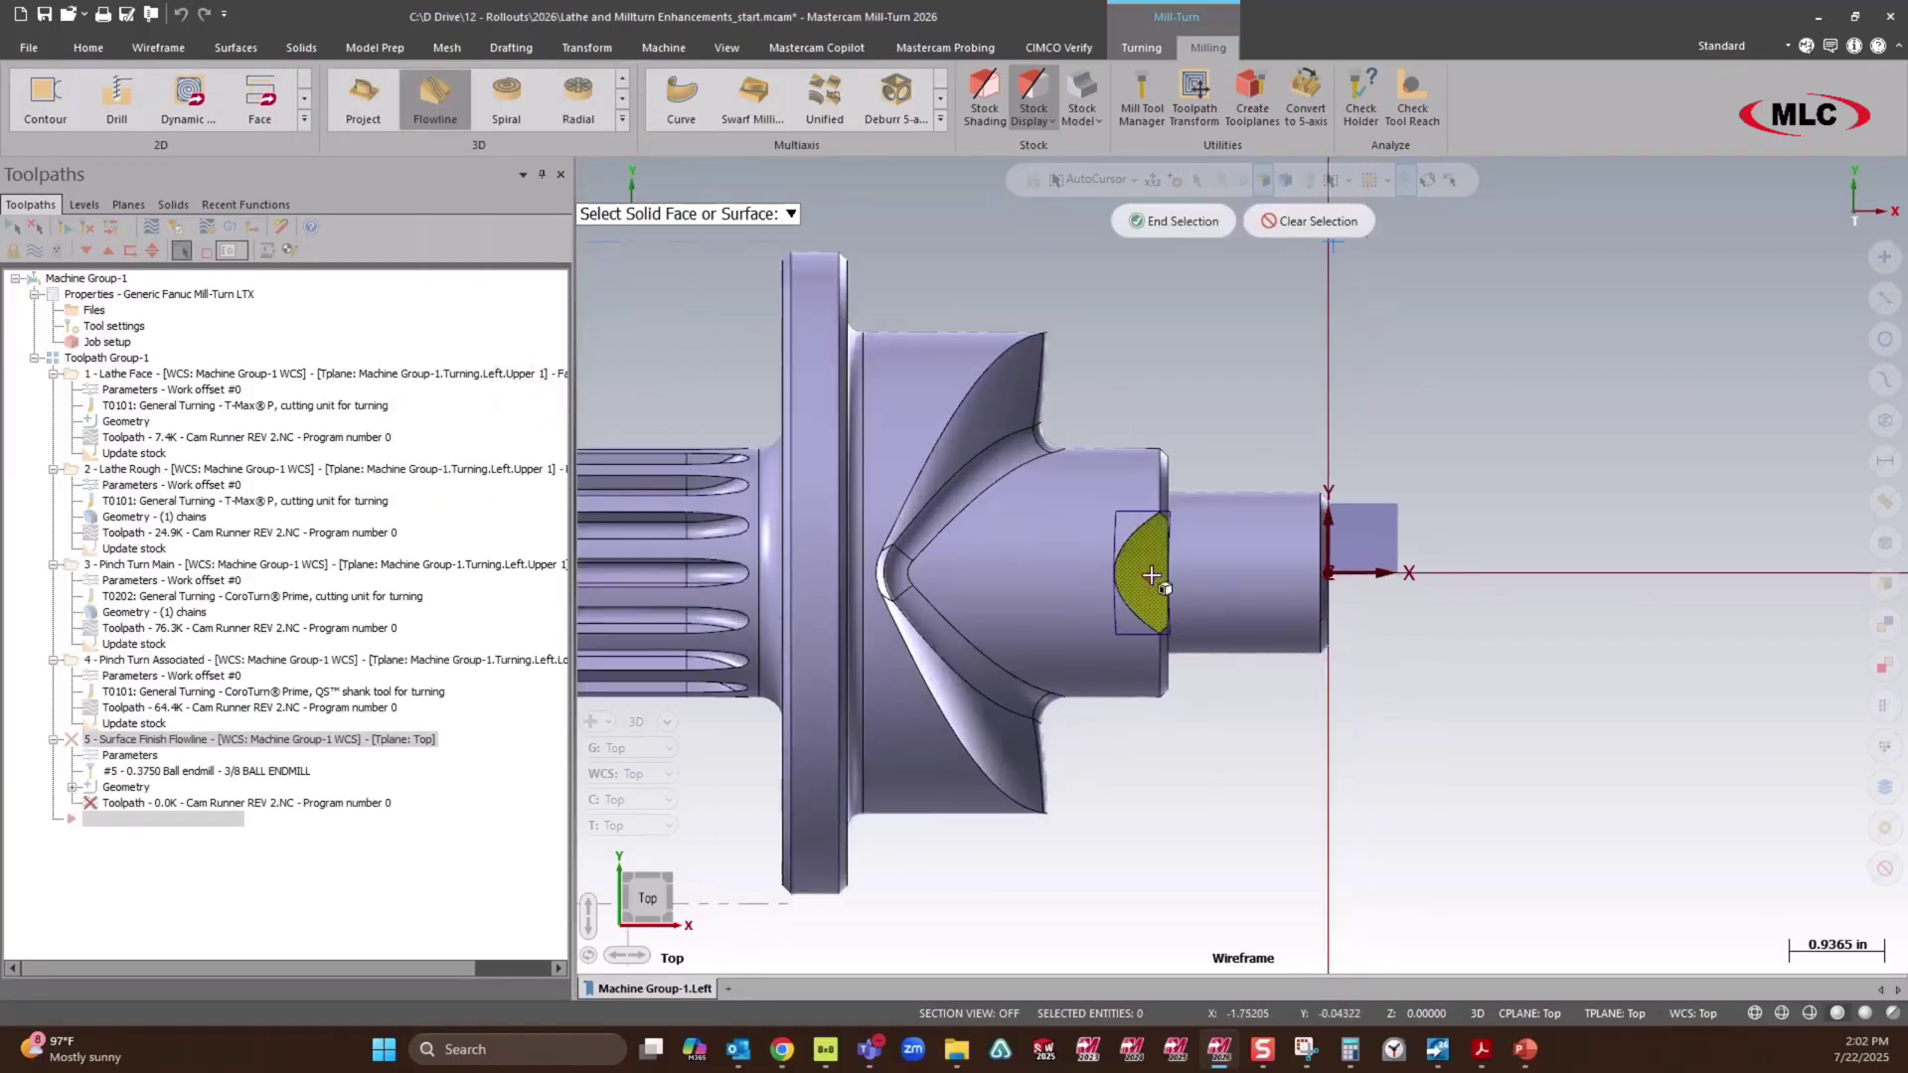
click(1178, 221)
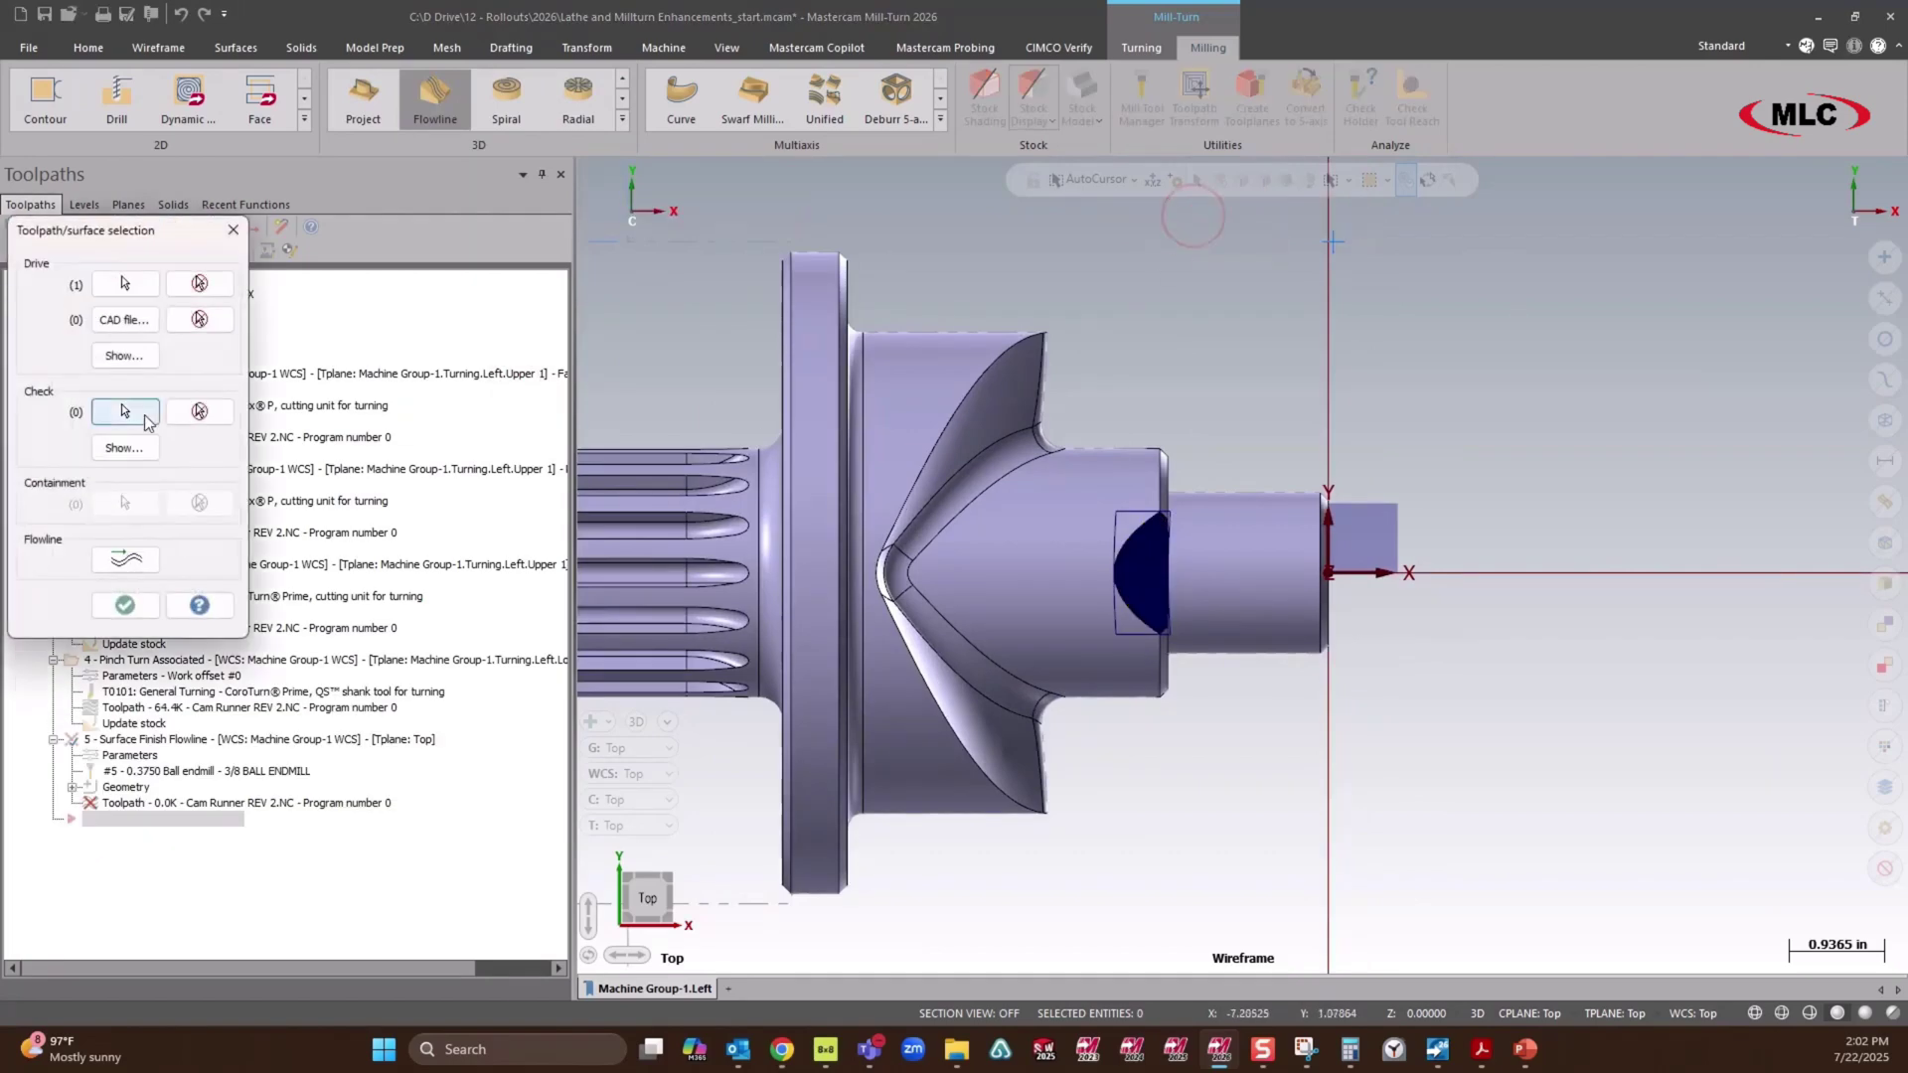
click(125, 605)
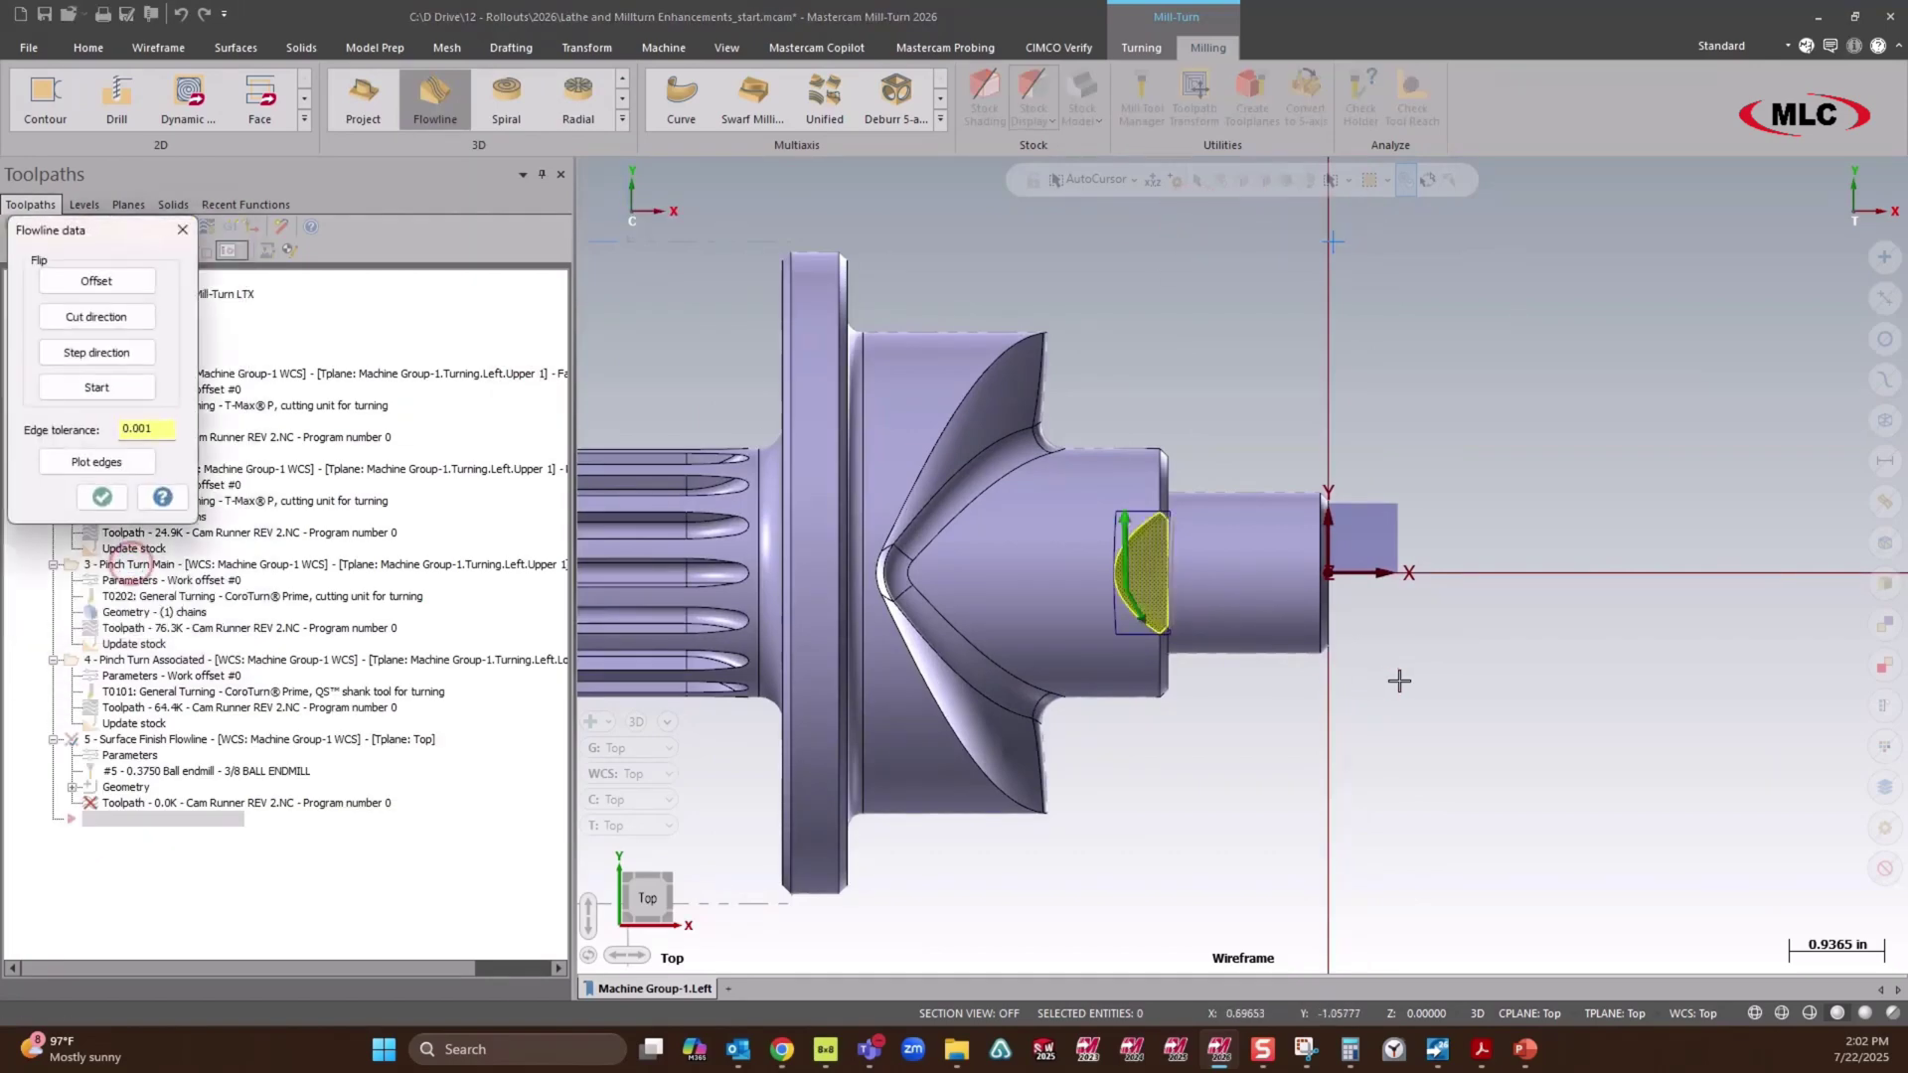
middle_drag(1397, 672, 1243, 564)
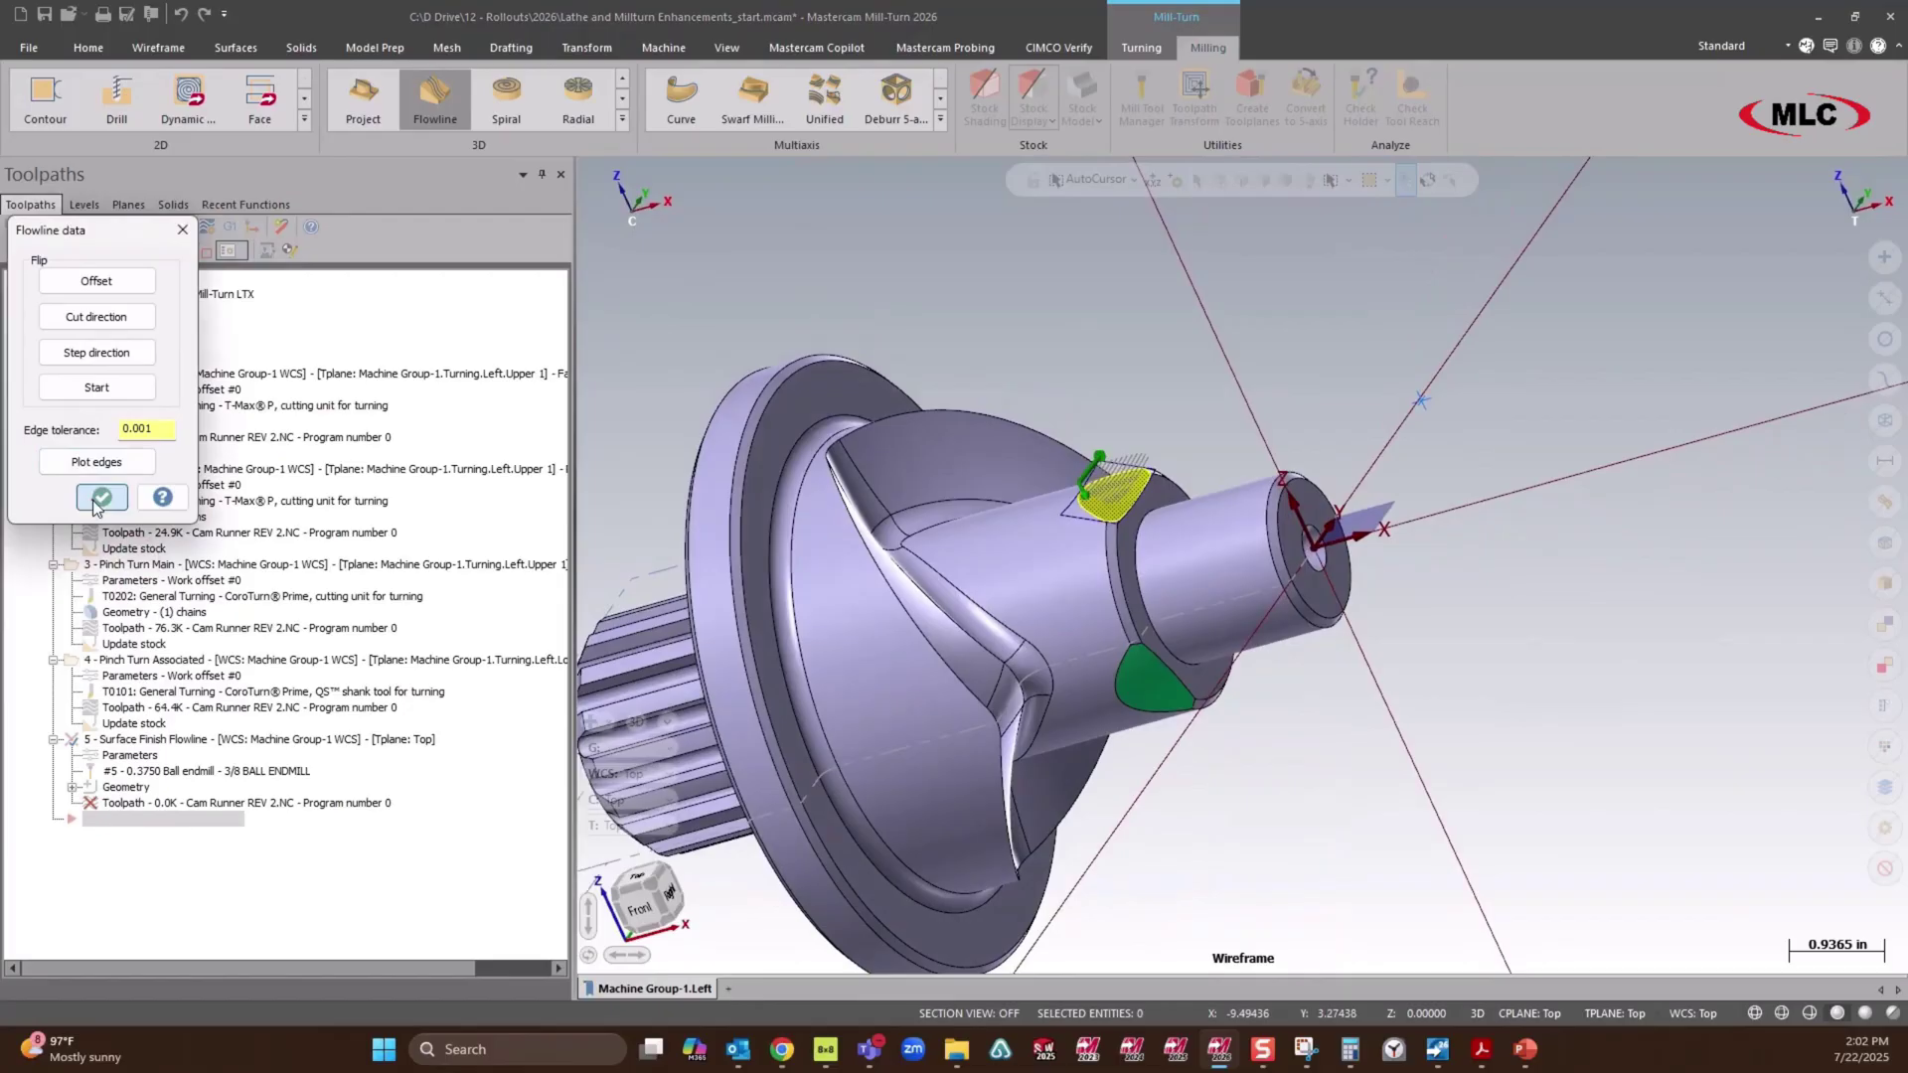
click(101, 496)
click(125, 605)
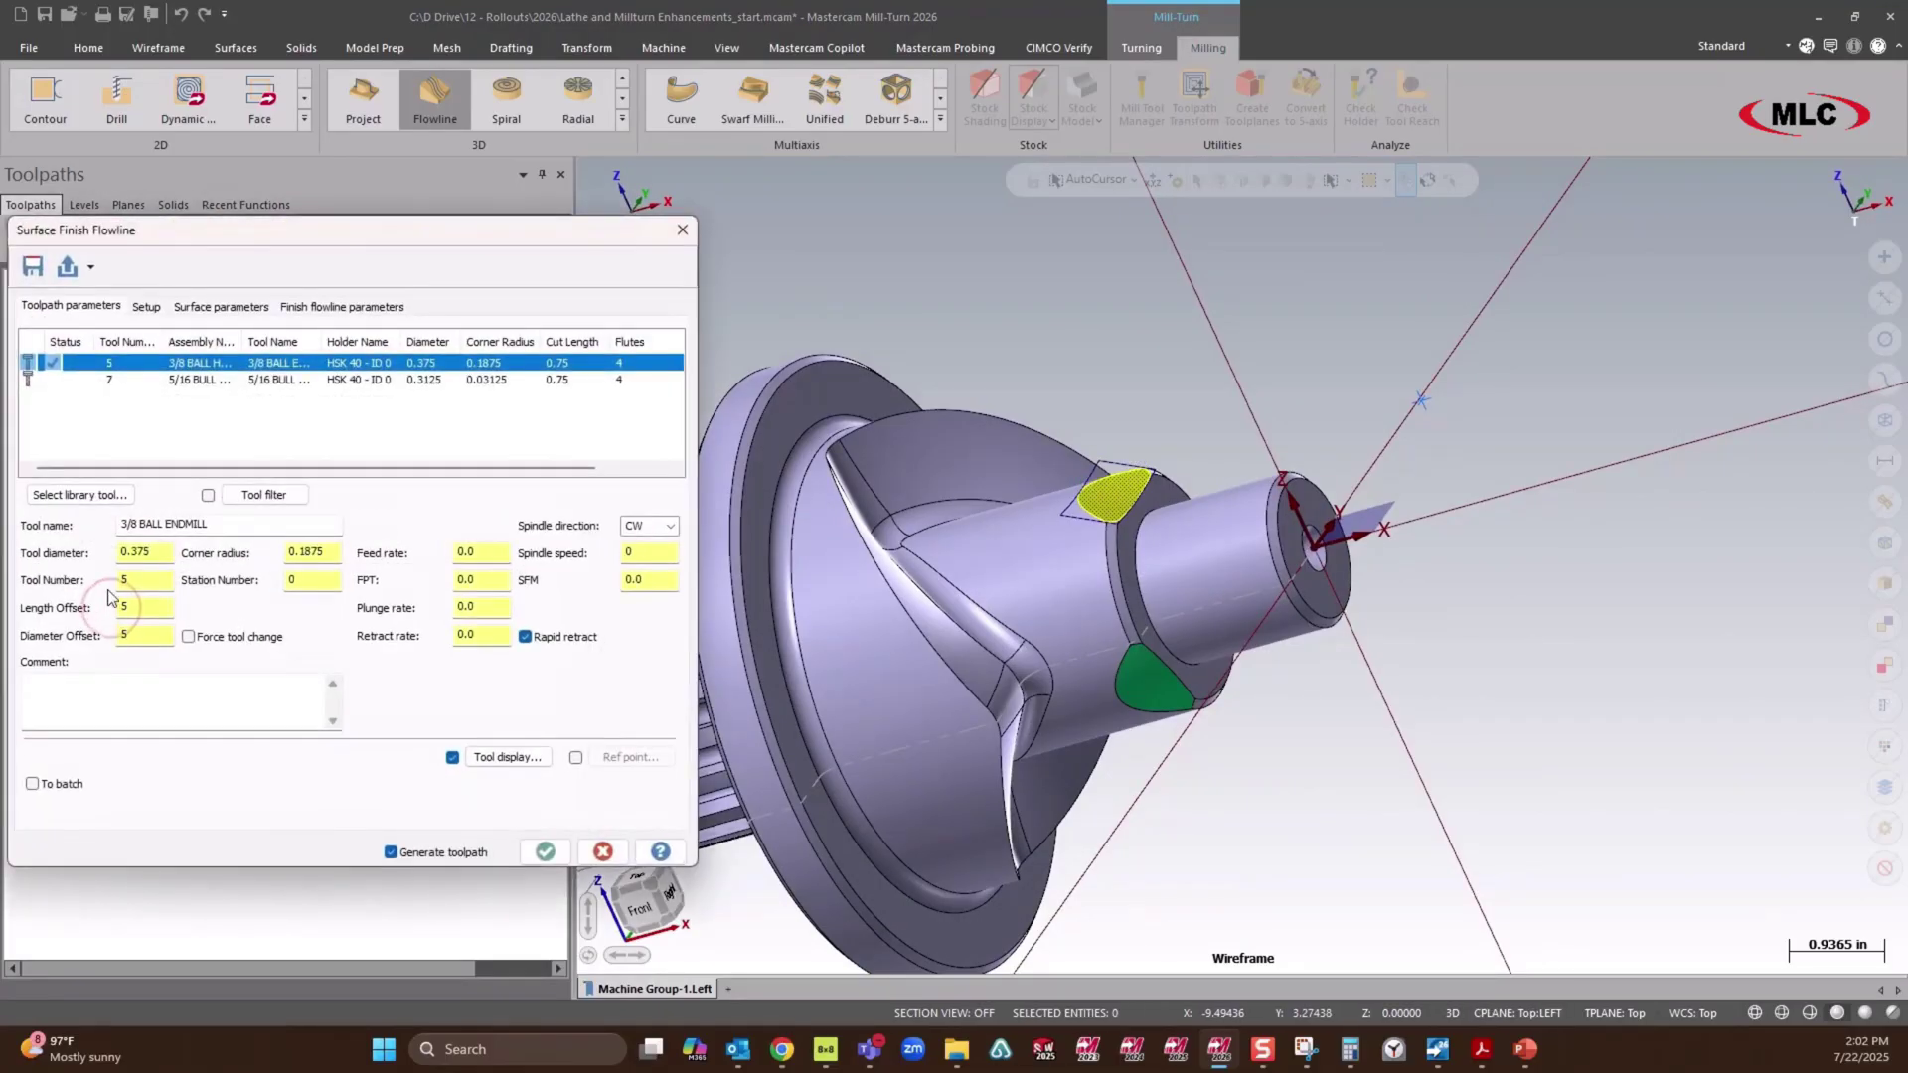
Choose Plane Rotation as the mill type, review the surface and finish flowline parameters, and generate the flowline toolpath.
click(146, 308)
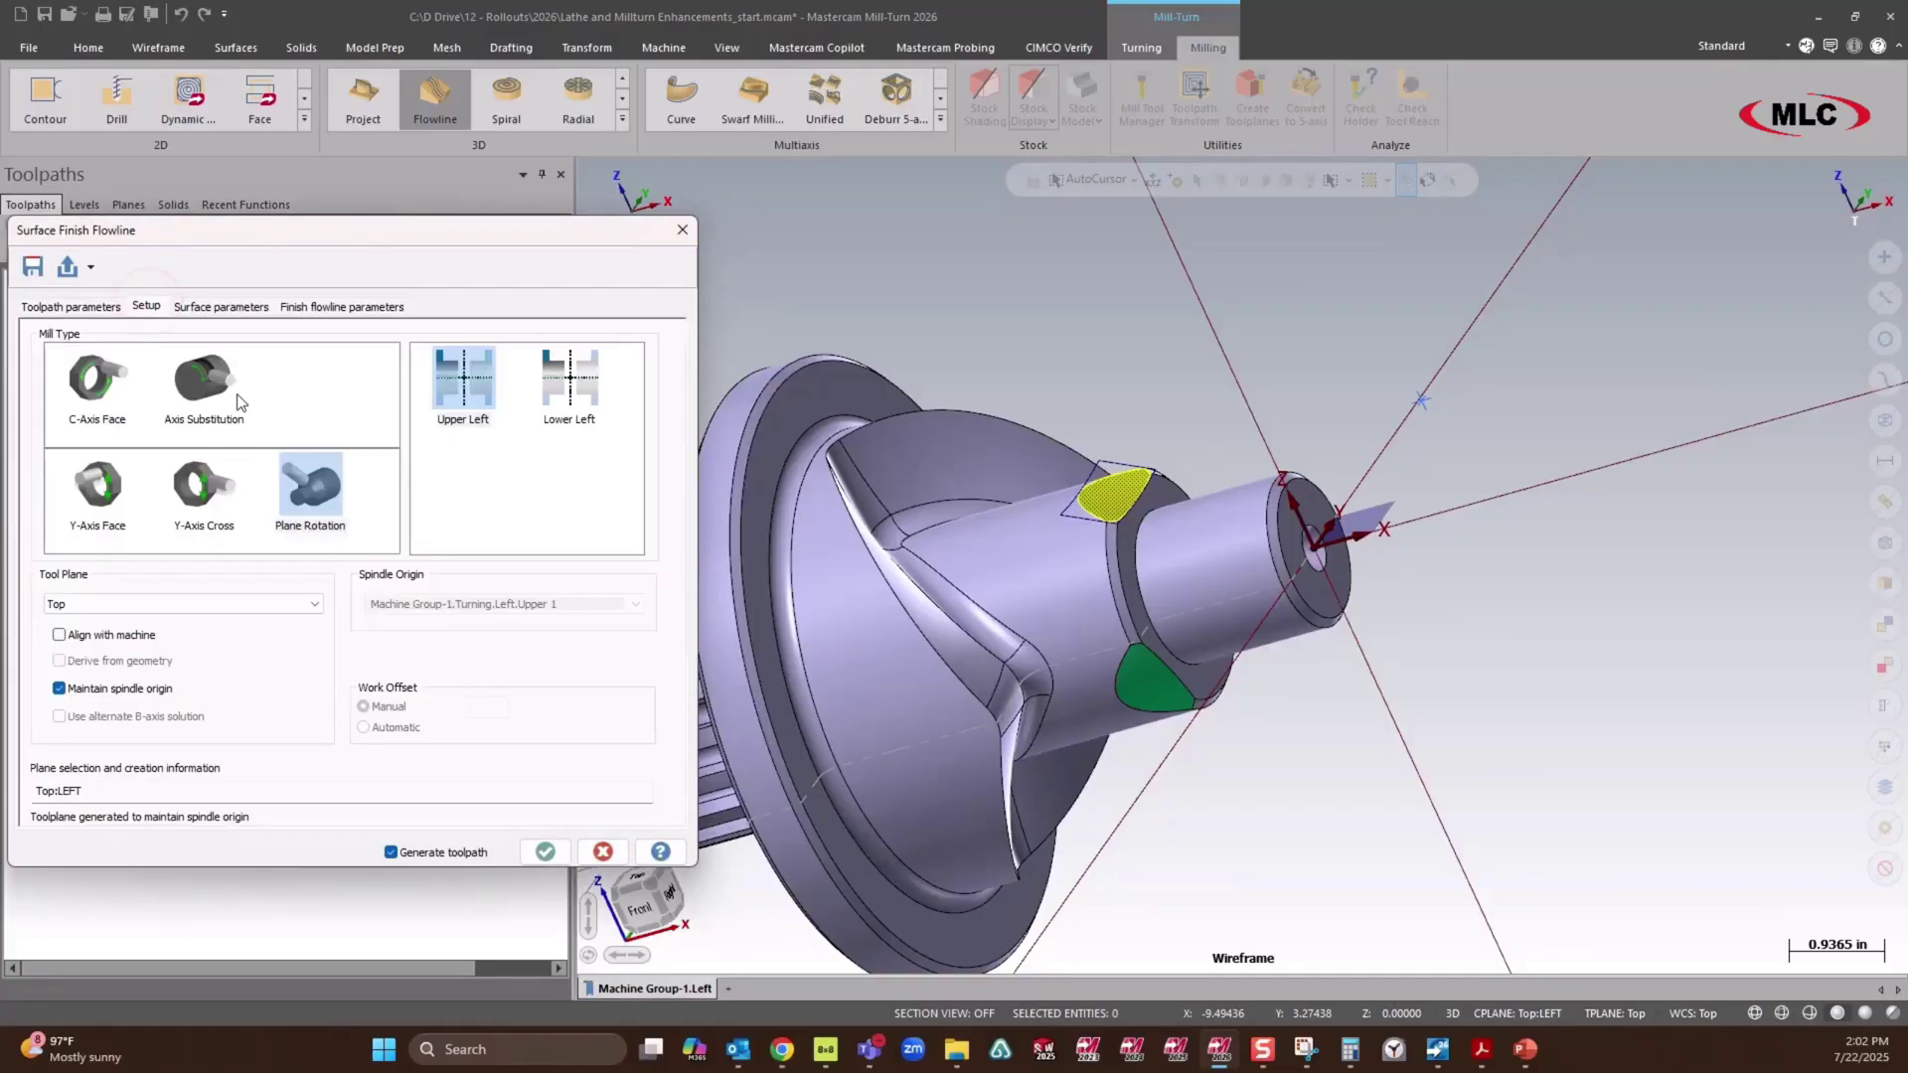
click(323, 497)
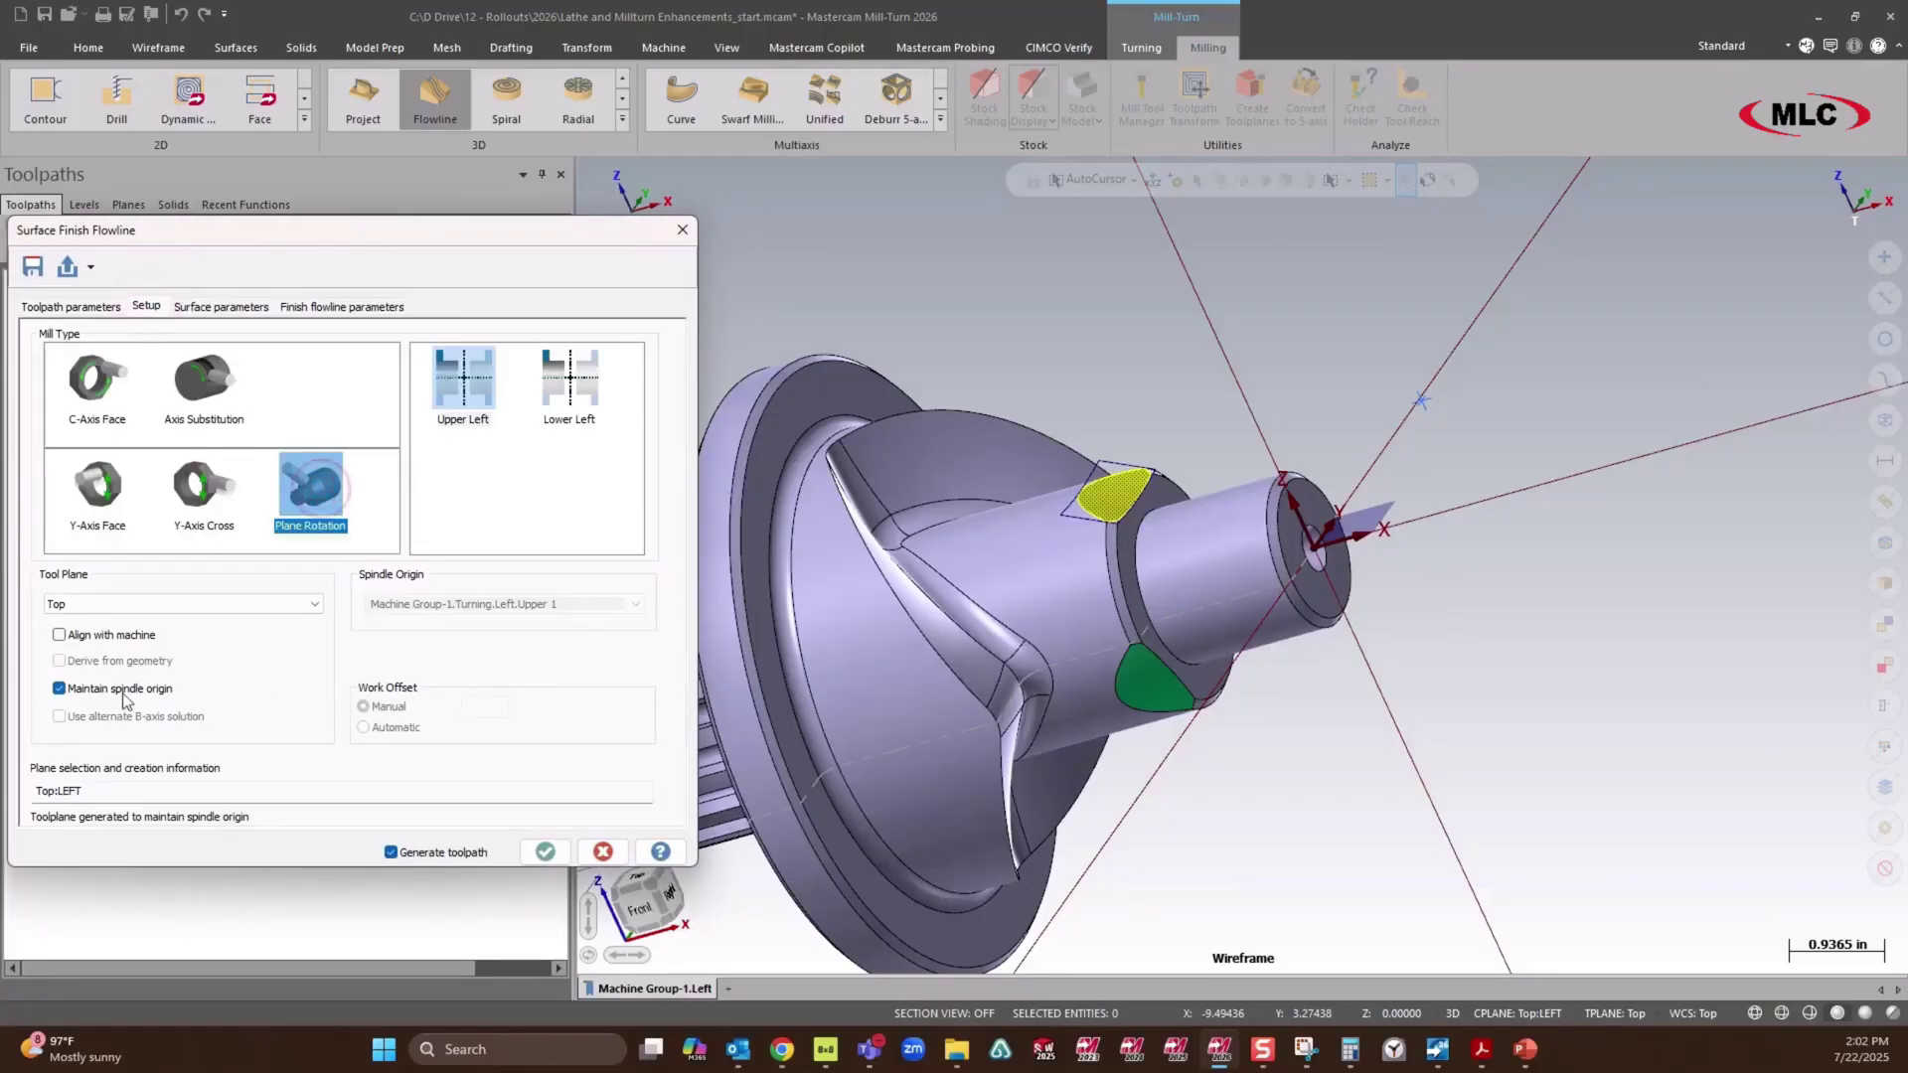
click(219, 309)
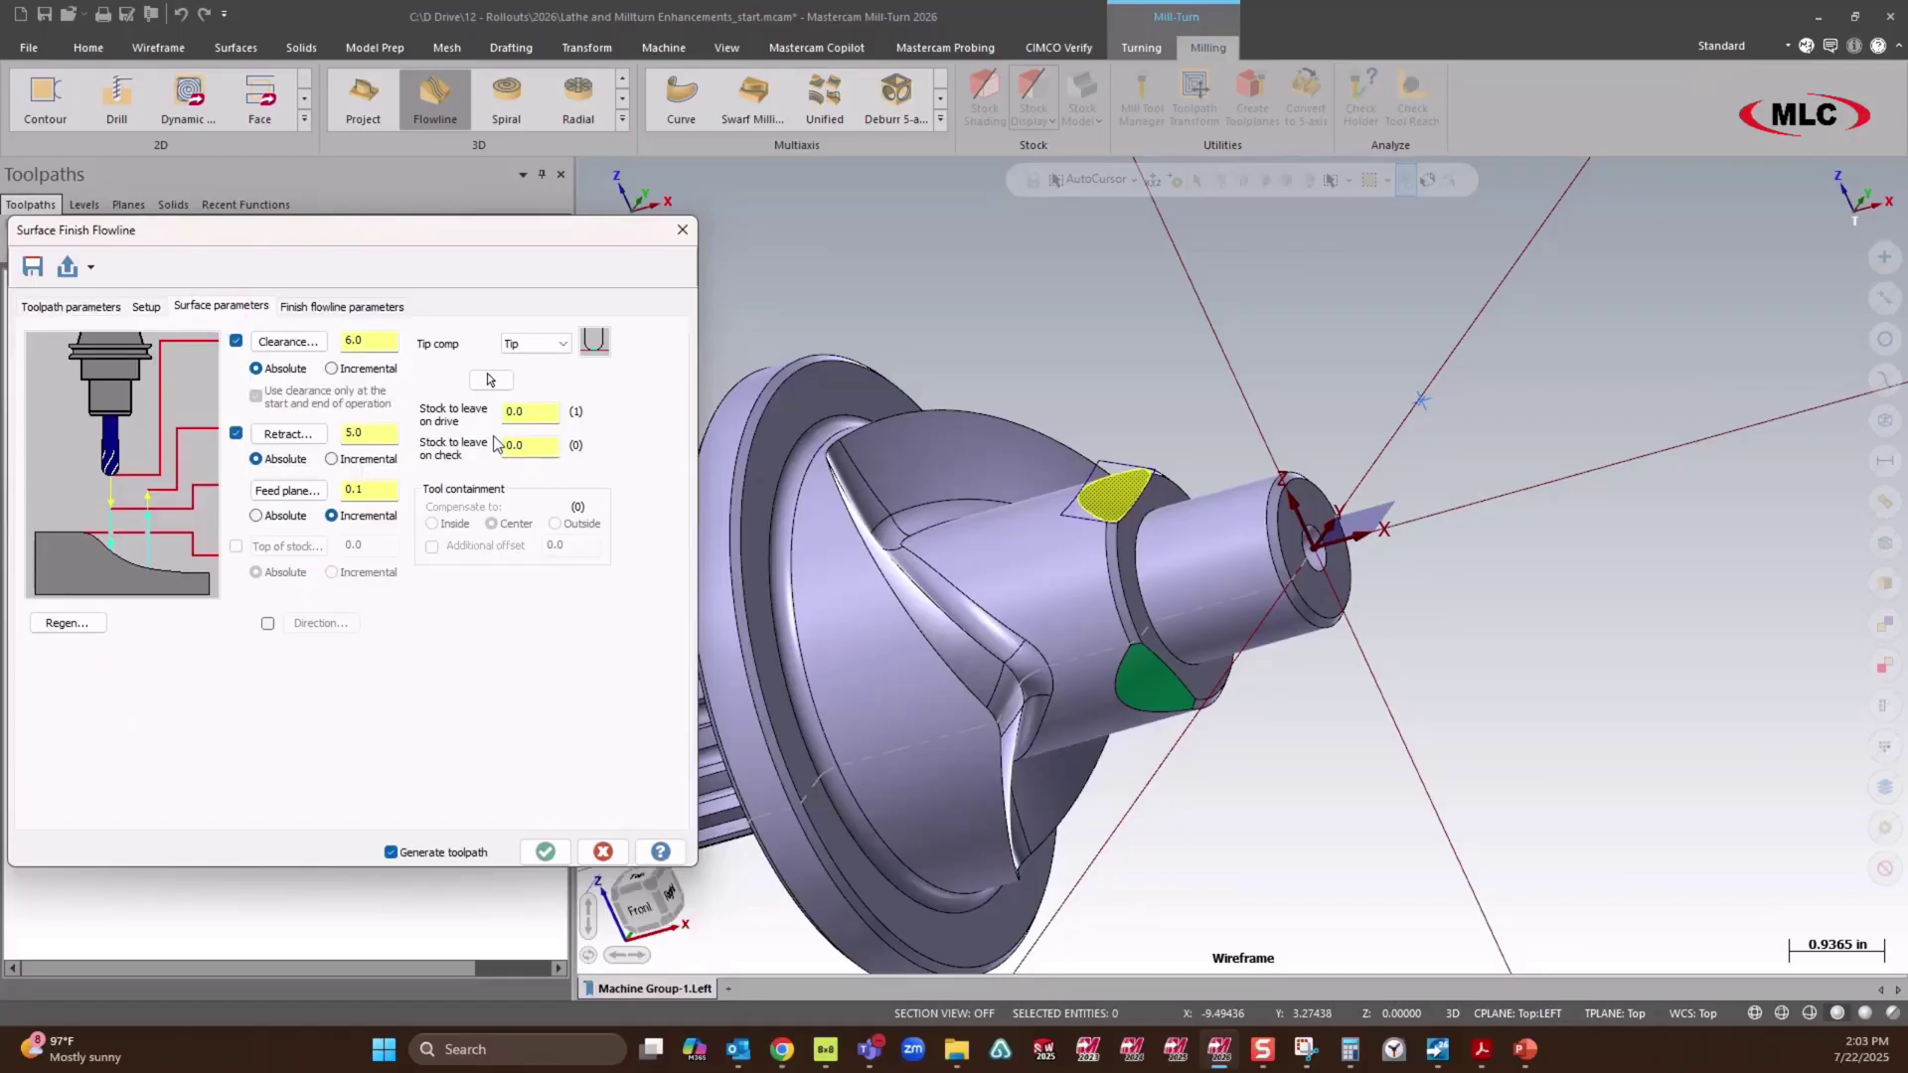
click(334, 308)
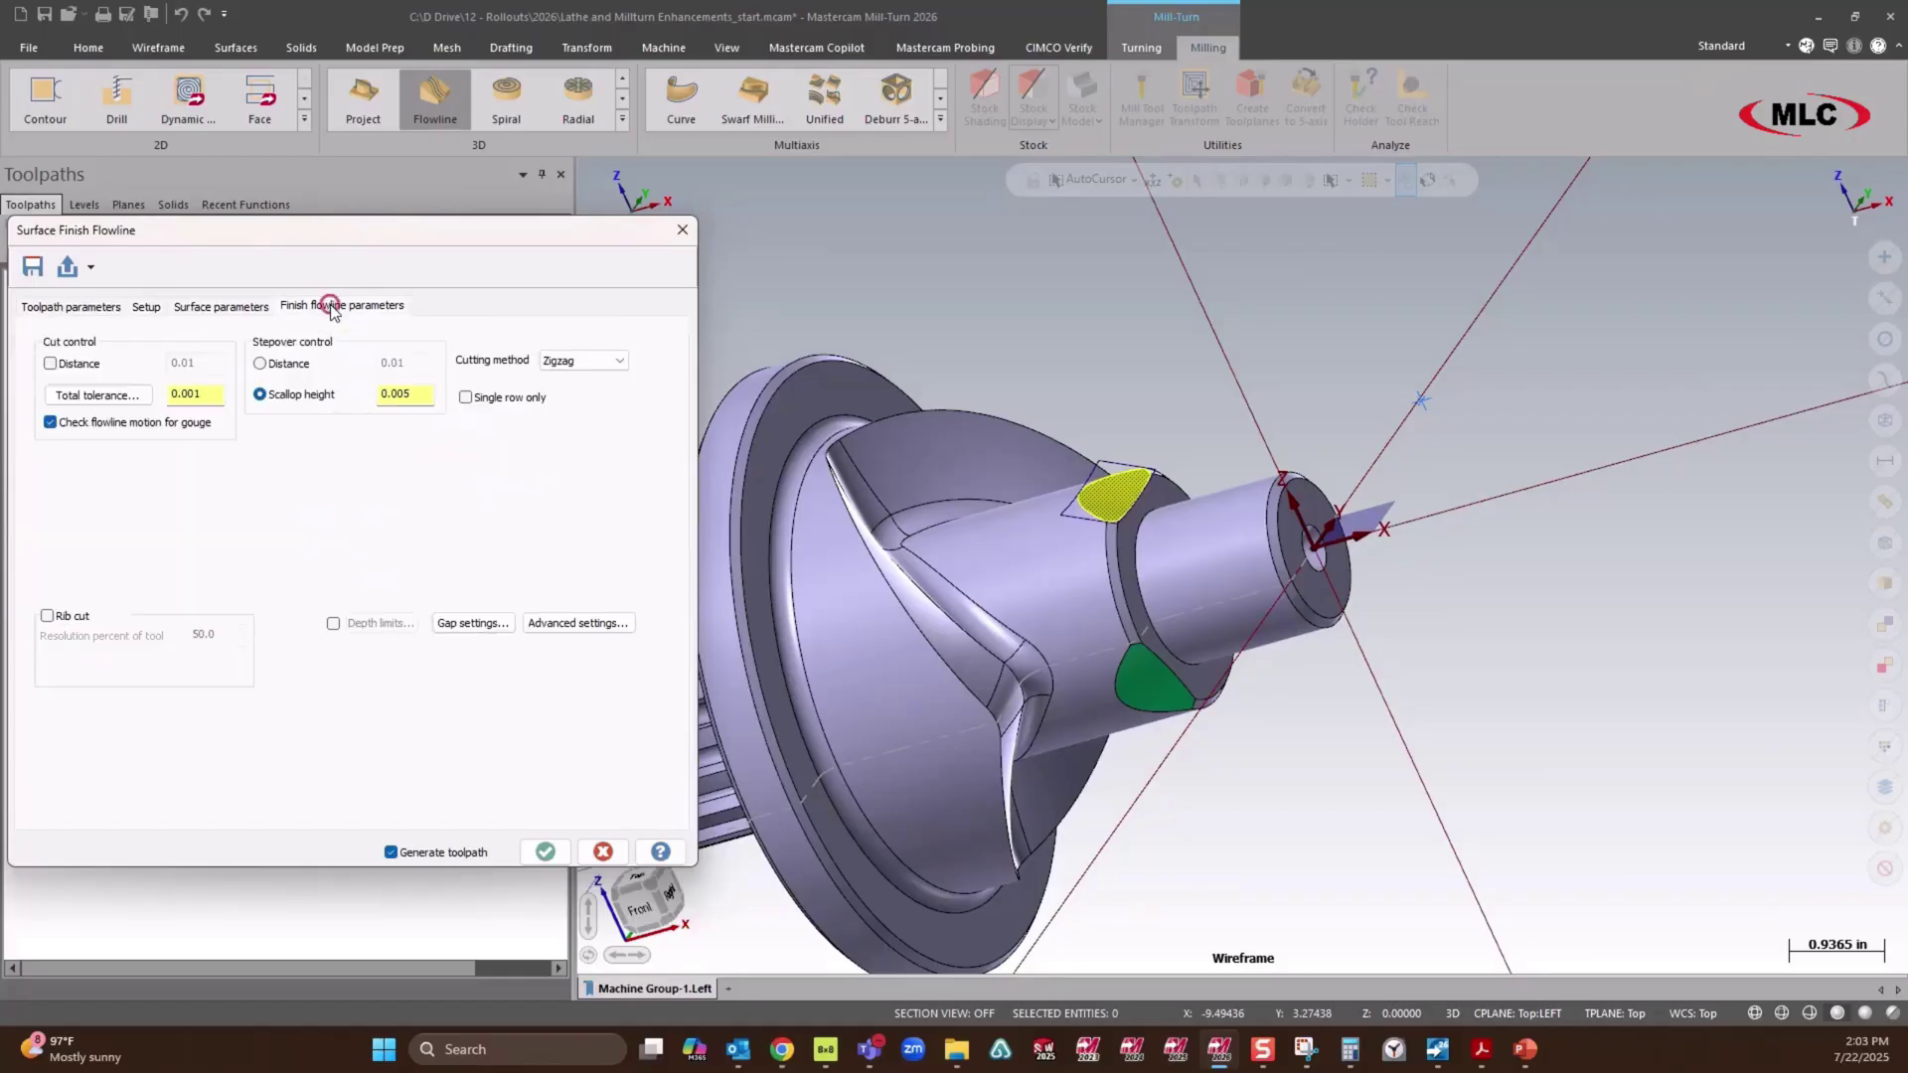
click(403, 394)
click(546, 853)
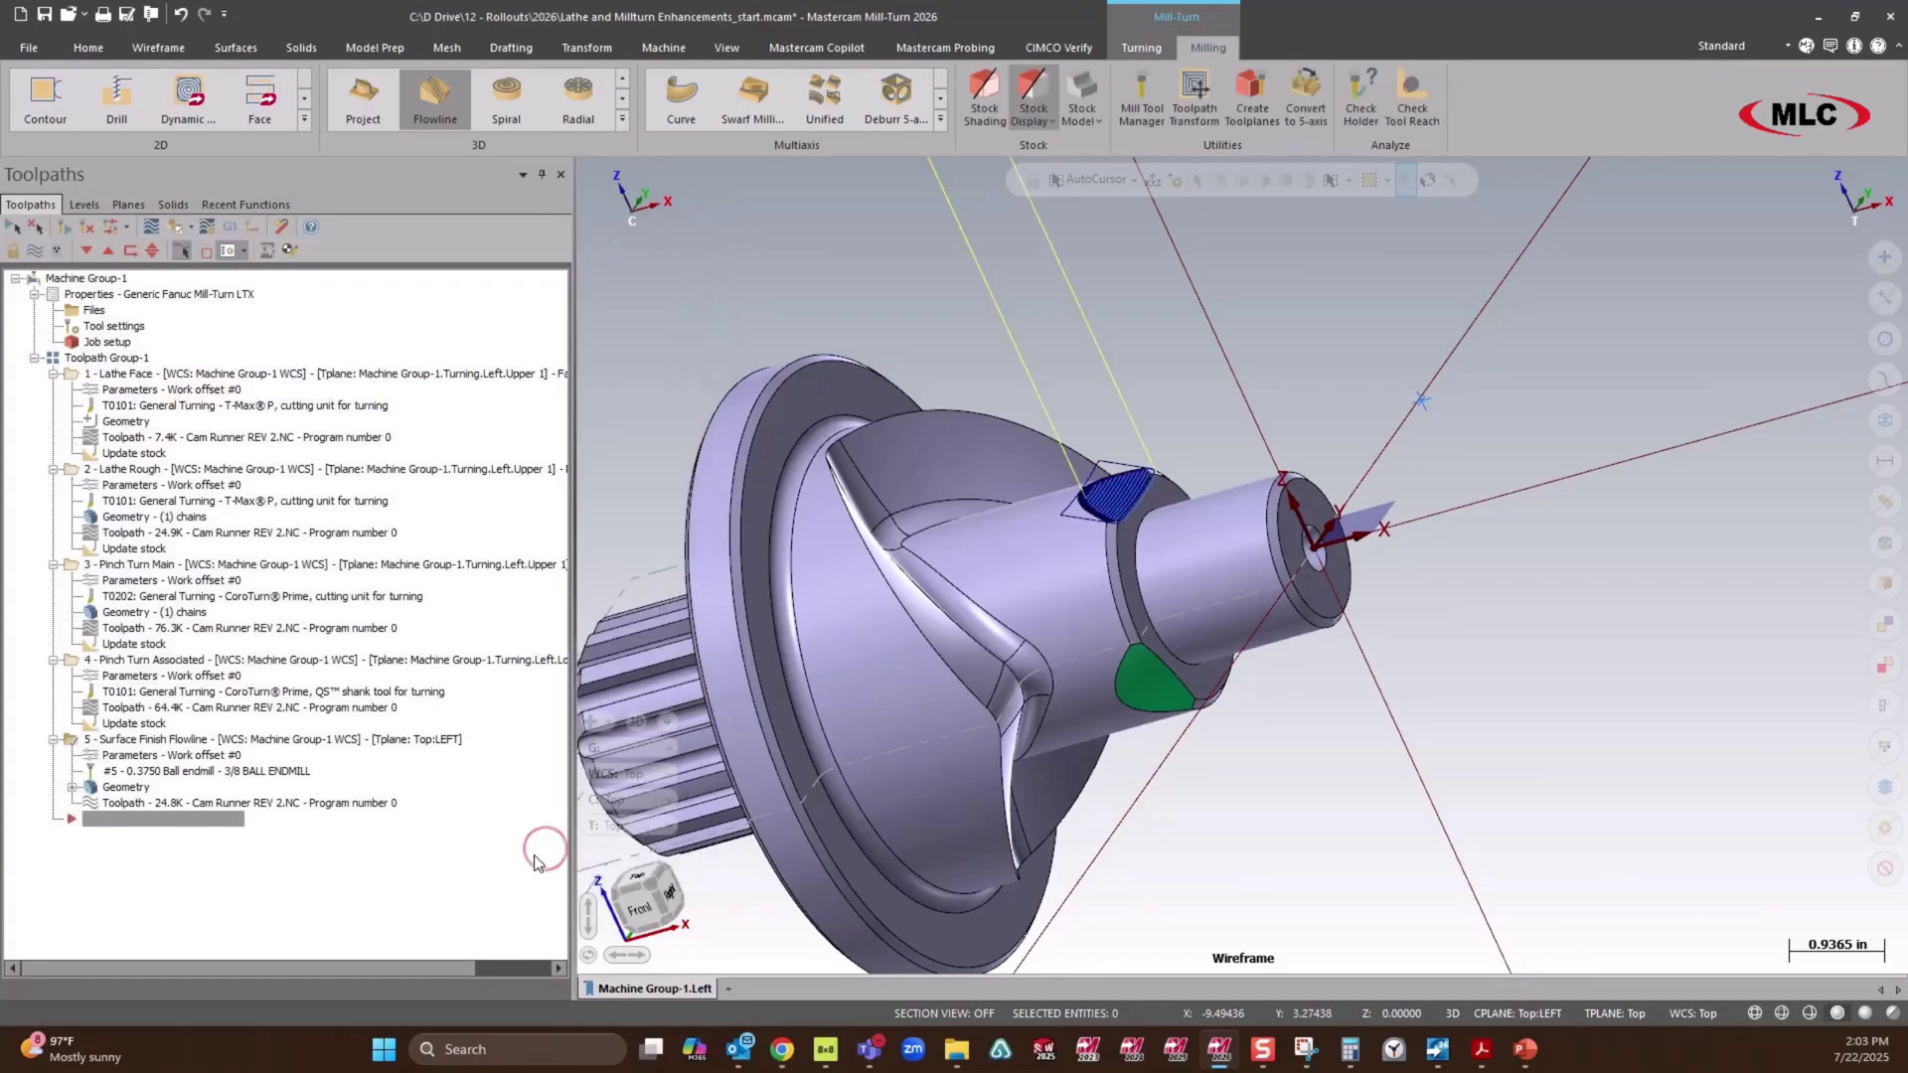
Start a Toolpath Transform of the Surface Finish Flowline operation with the Plane Rotation mill type and Rotary Rotate transform type.
middle_drag(926, 618, 966, 770)
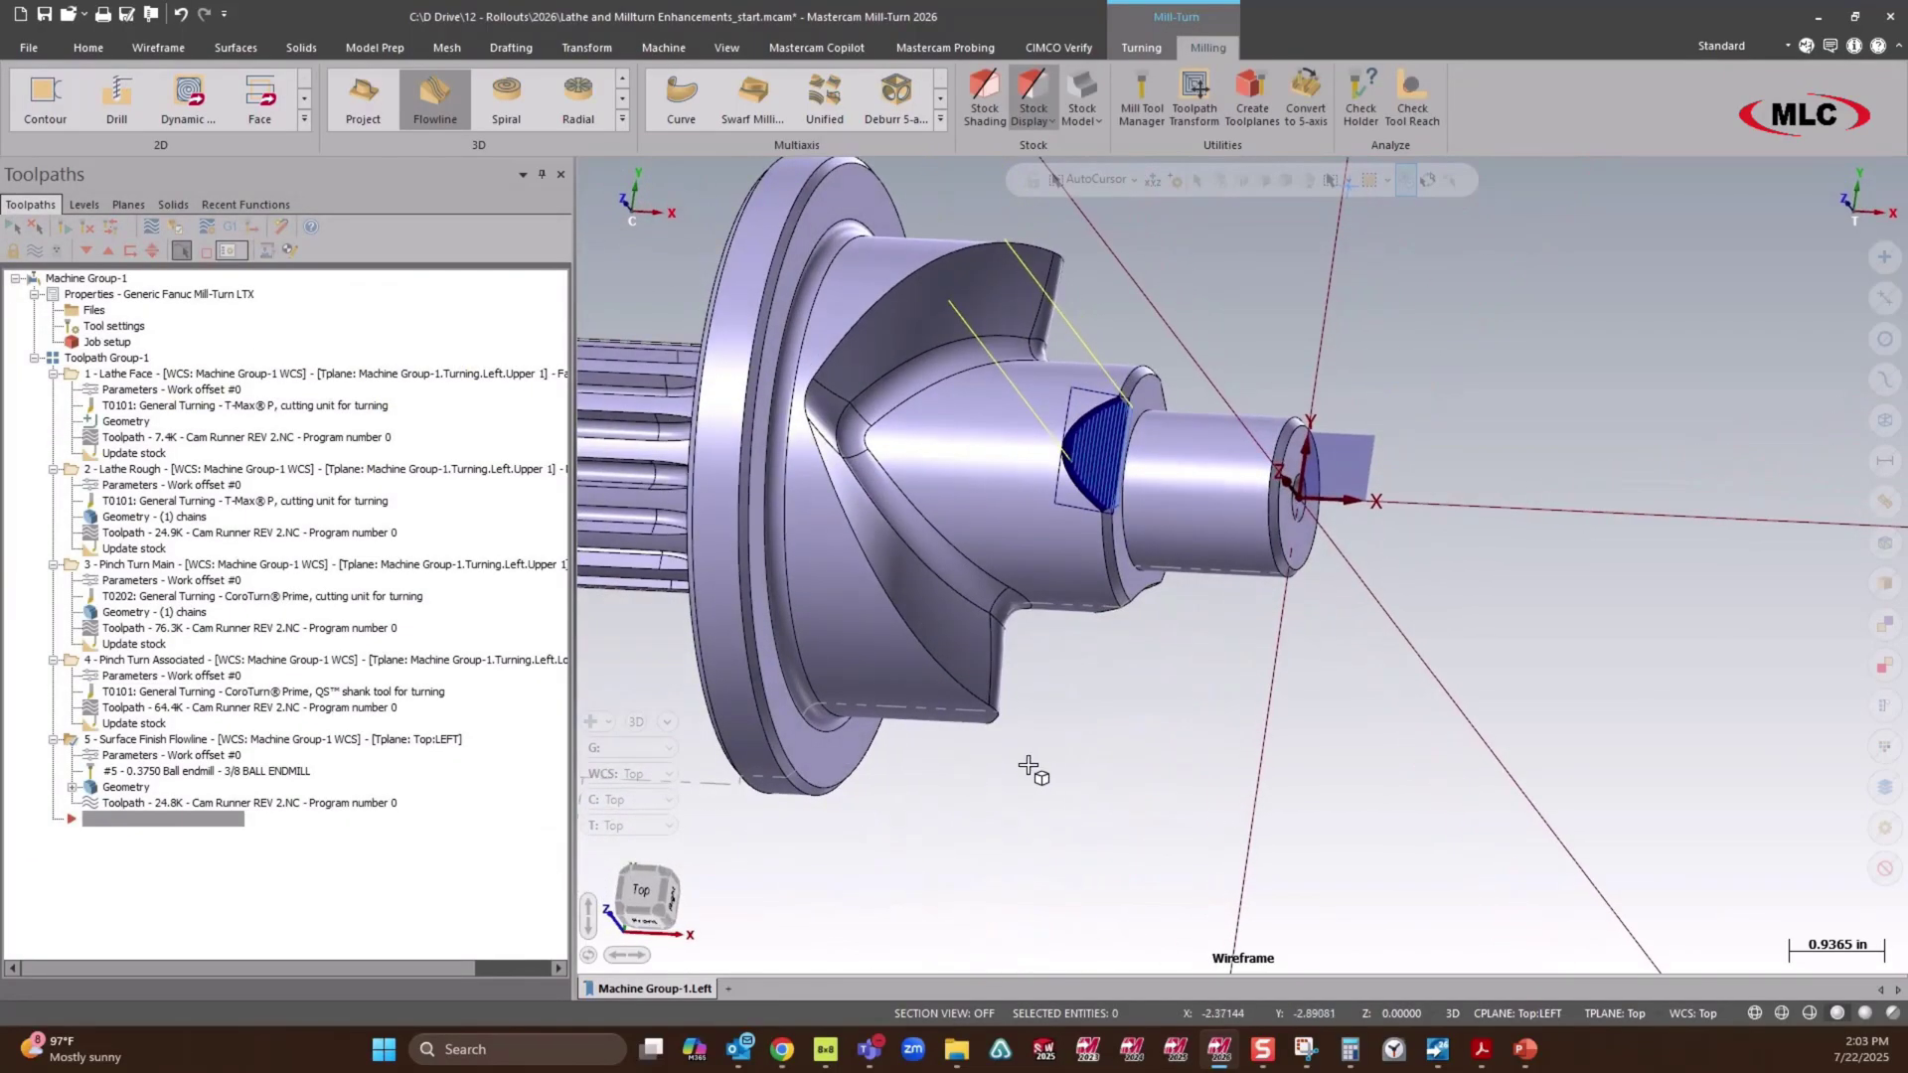
click(1200, 92)
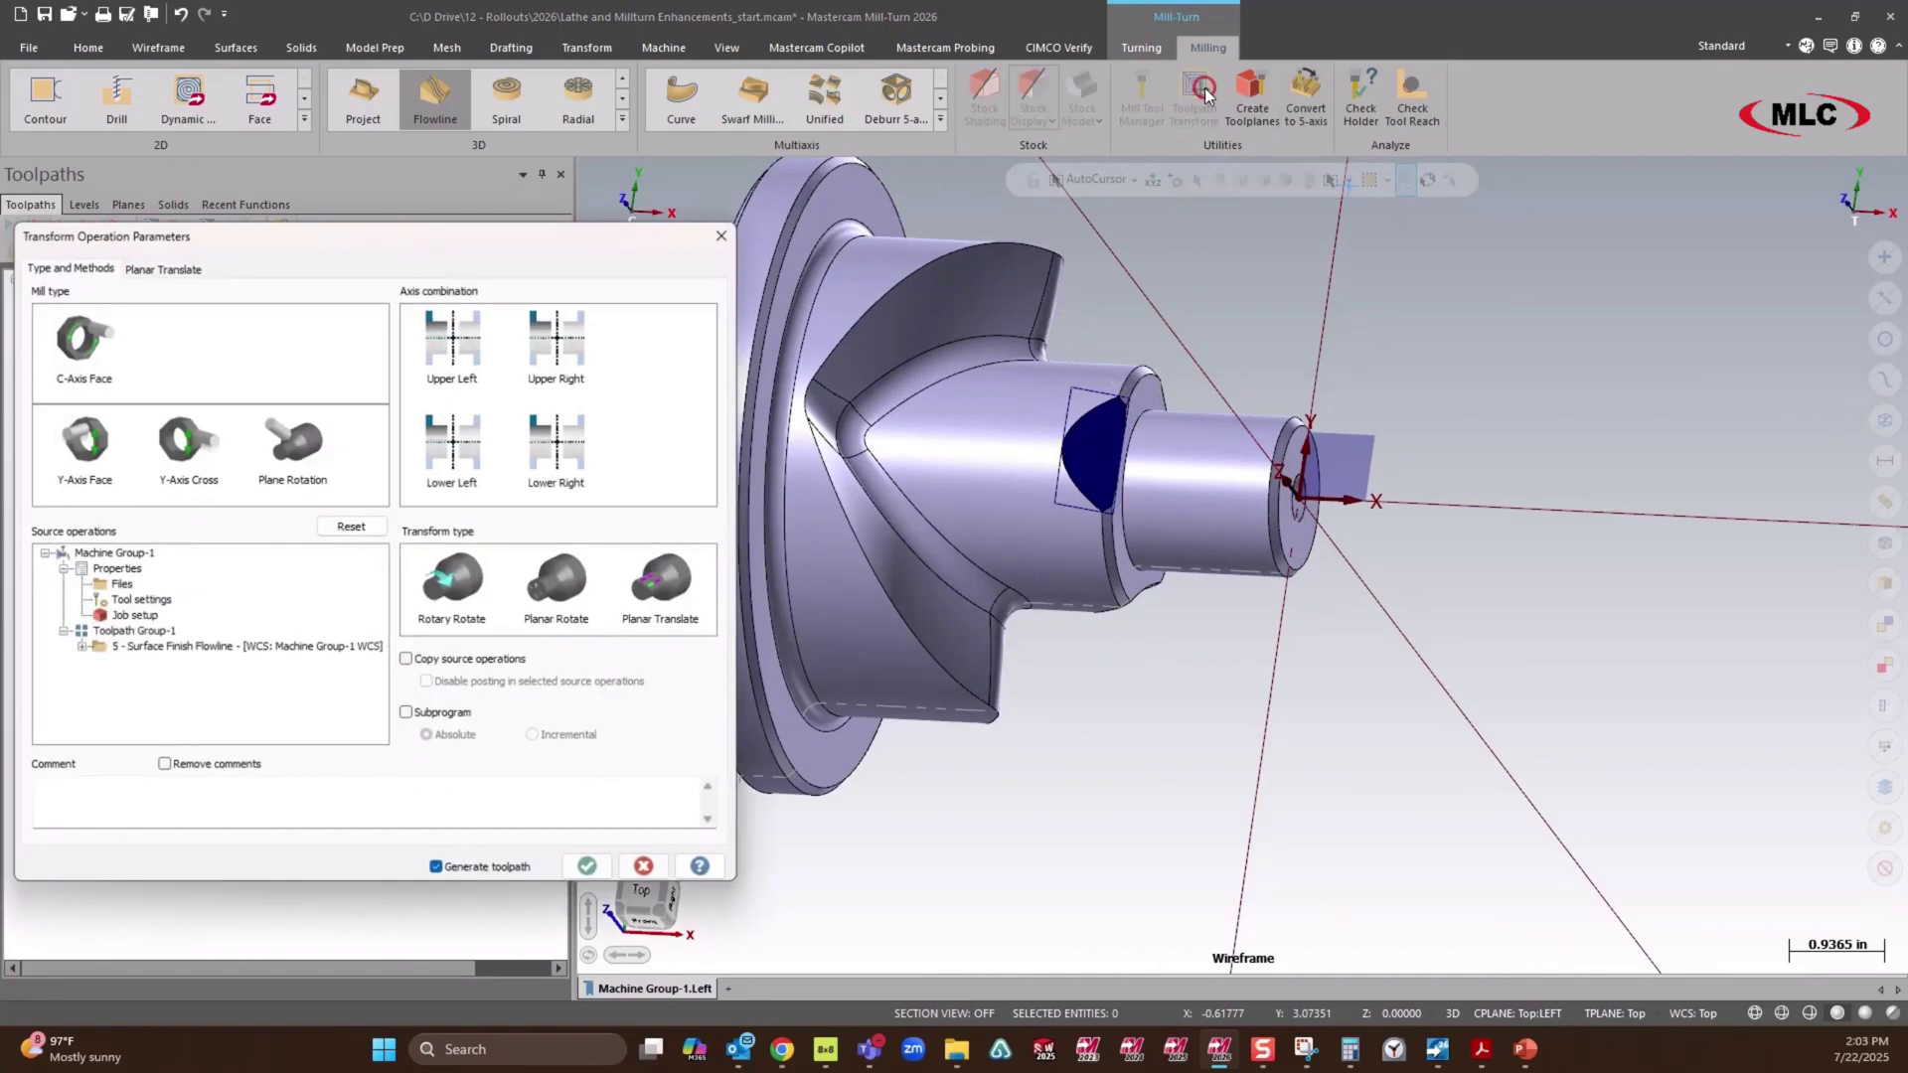
click(260, 450)
click(199, 649)
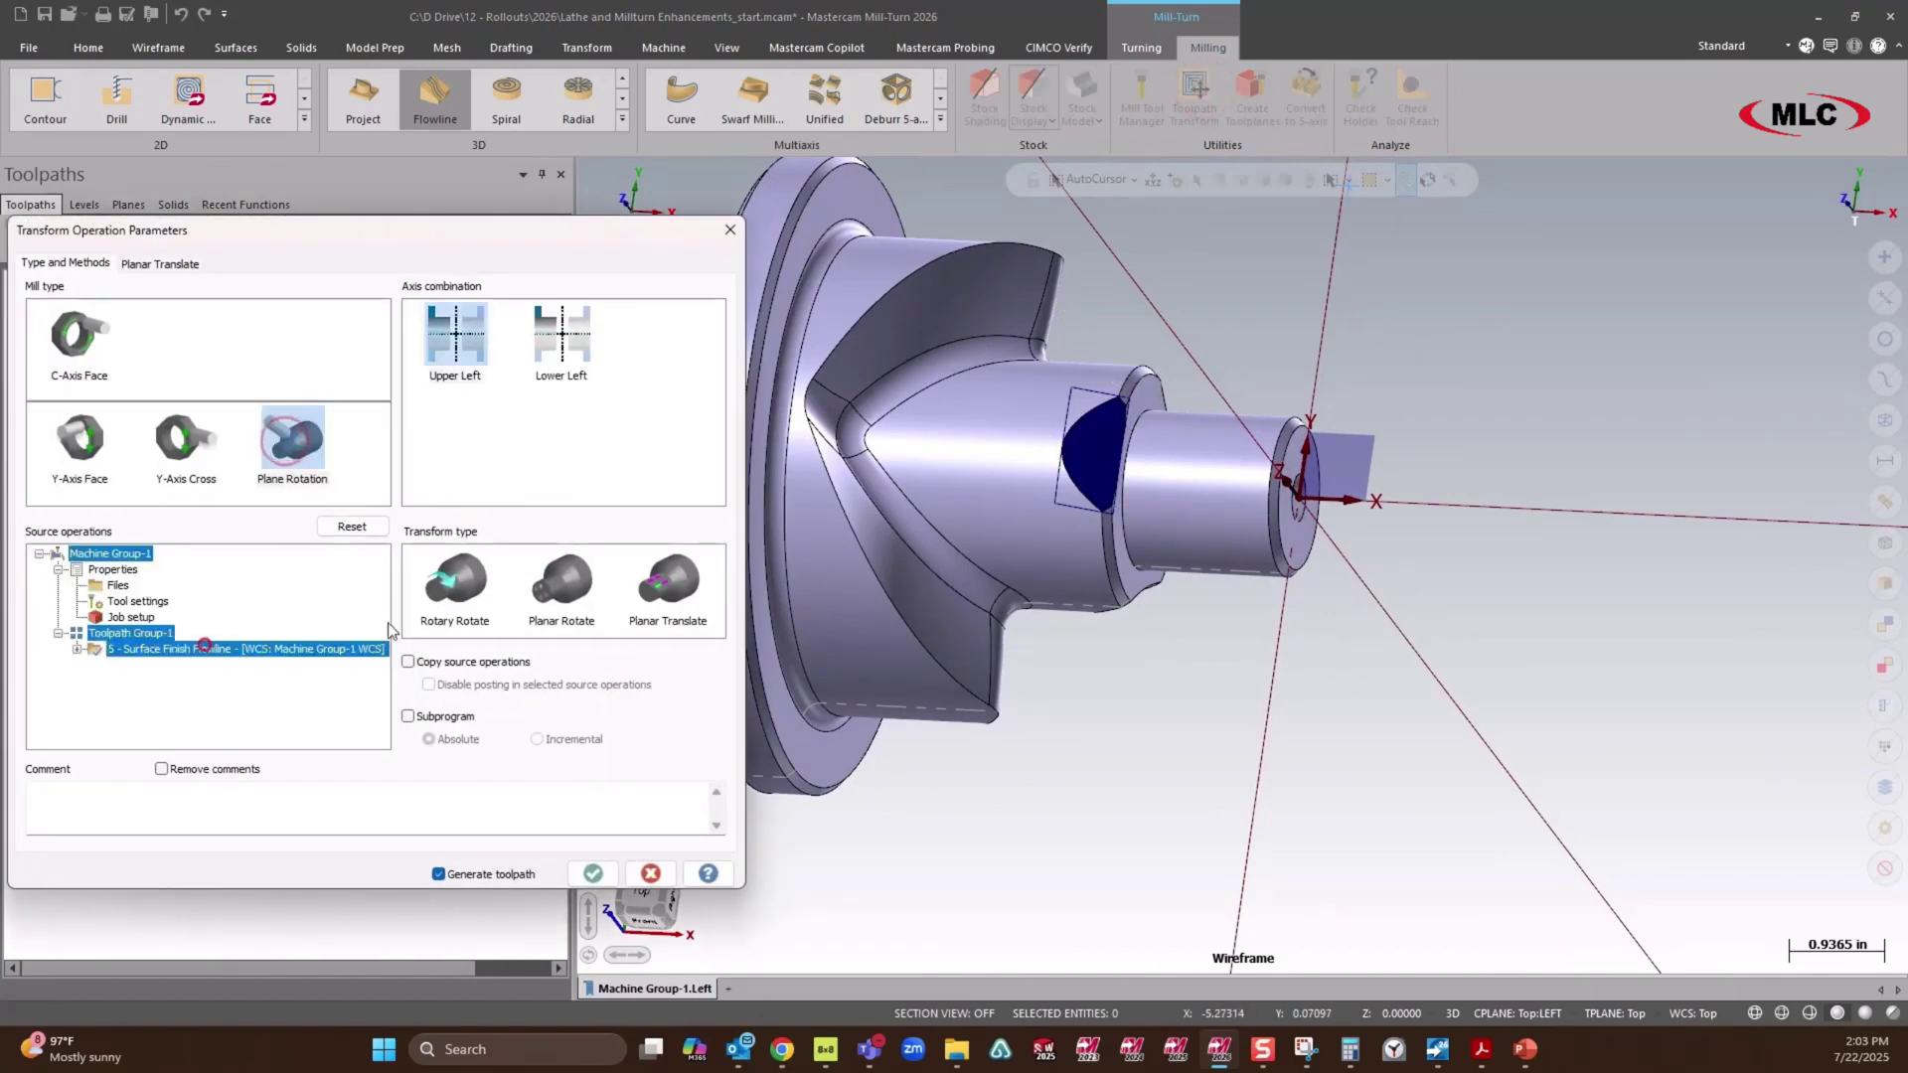
click(455, 587)
Raise the number of rotated instances by one, set the rotation angle to 120 degrees and generate the transformed toolpaths.
click(156, 264)
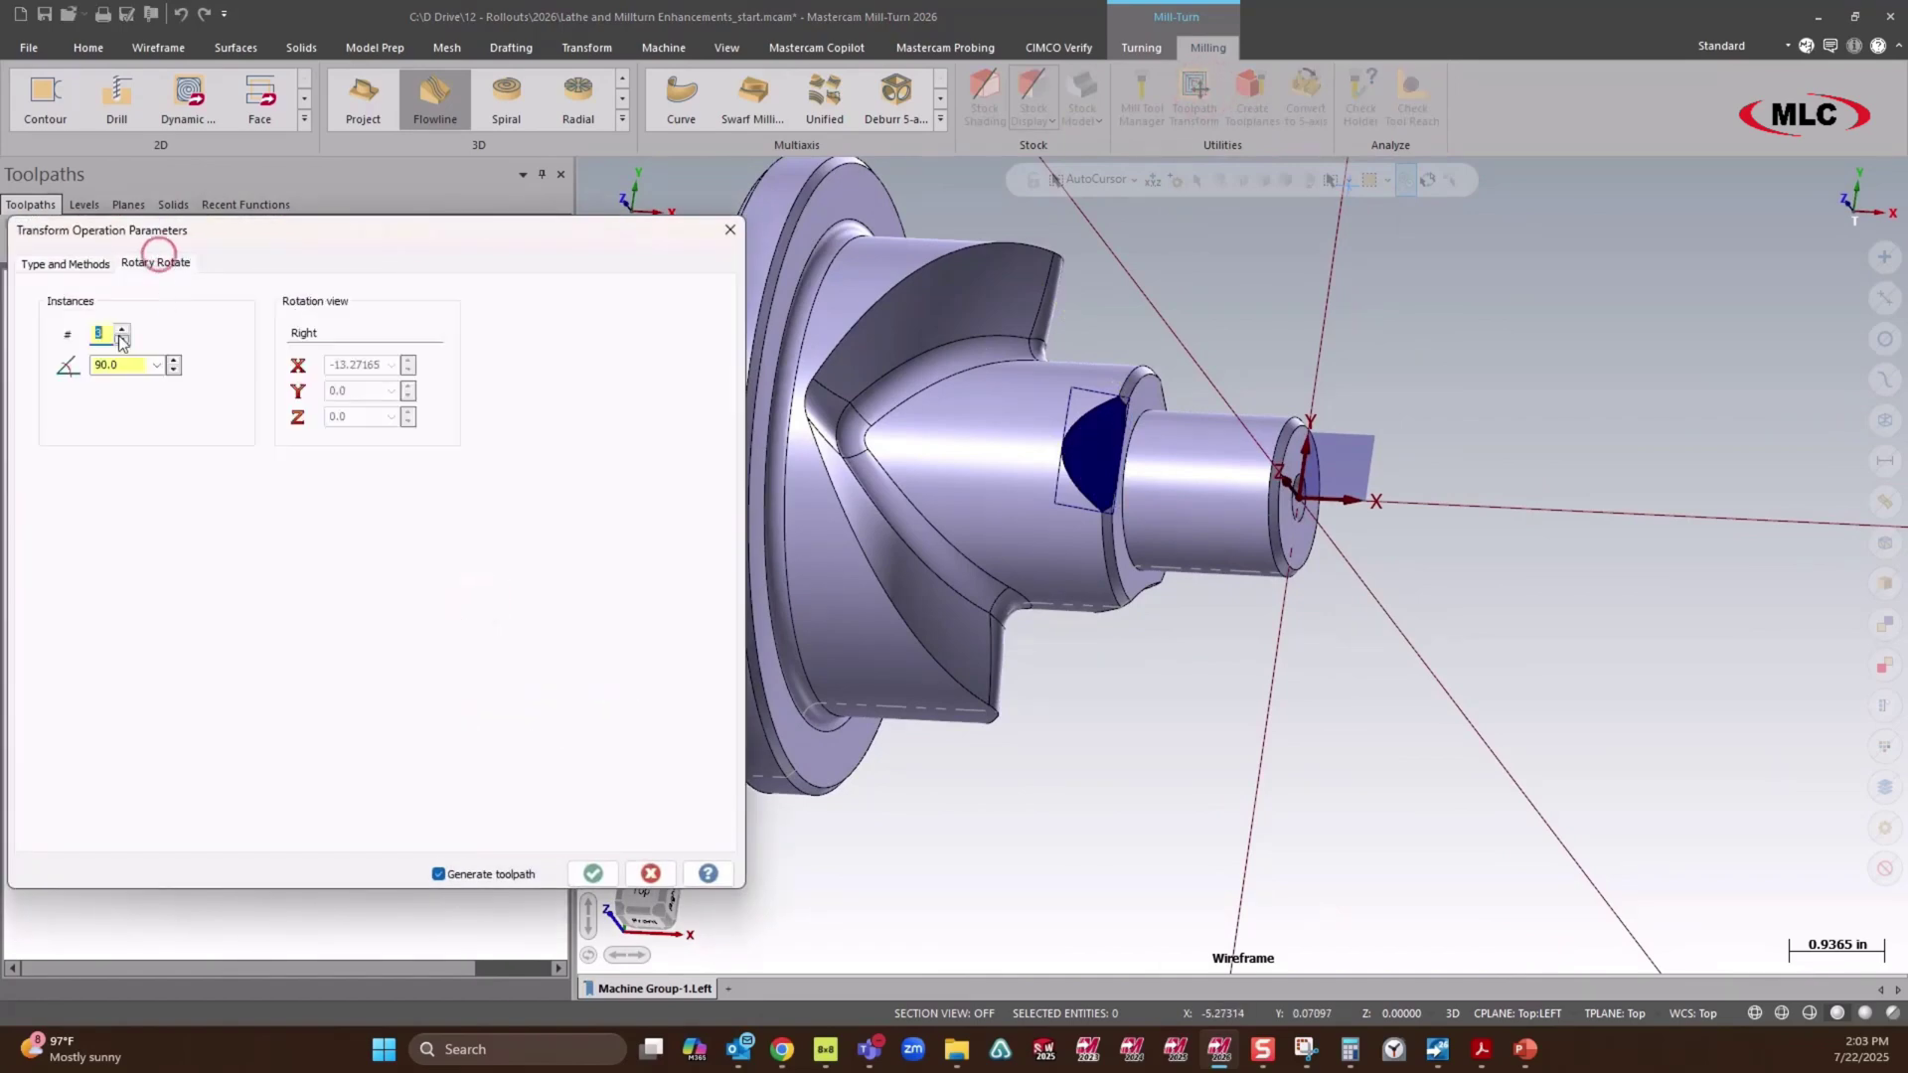
click(121, 329)
double_click(128, 362)
text(120)
click(592, 873)
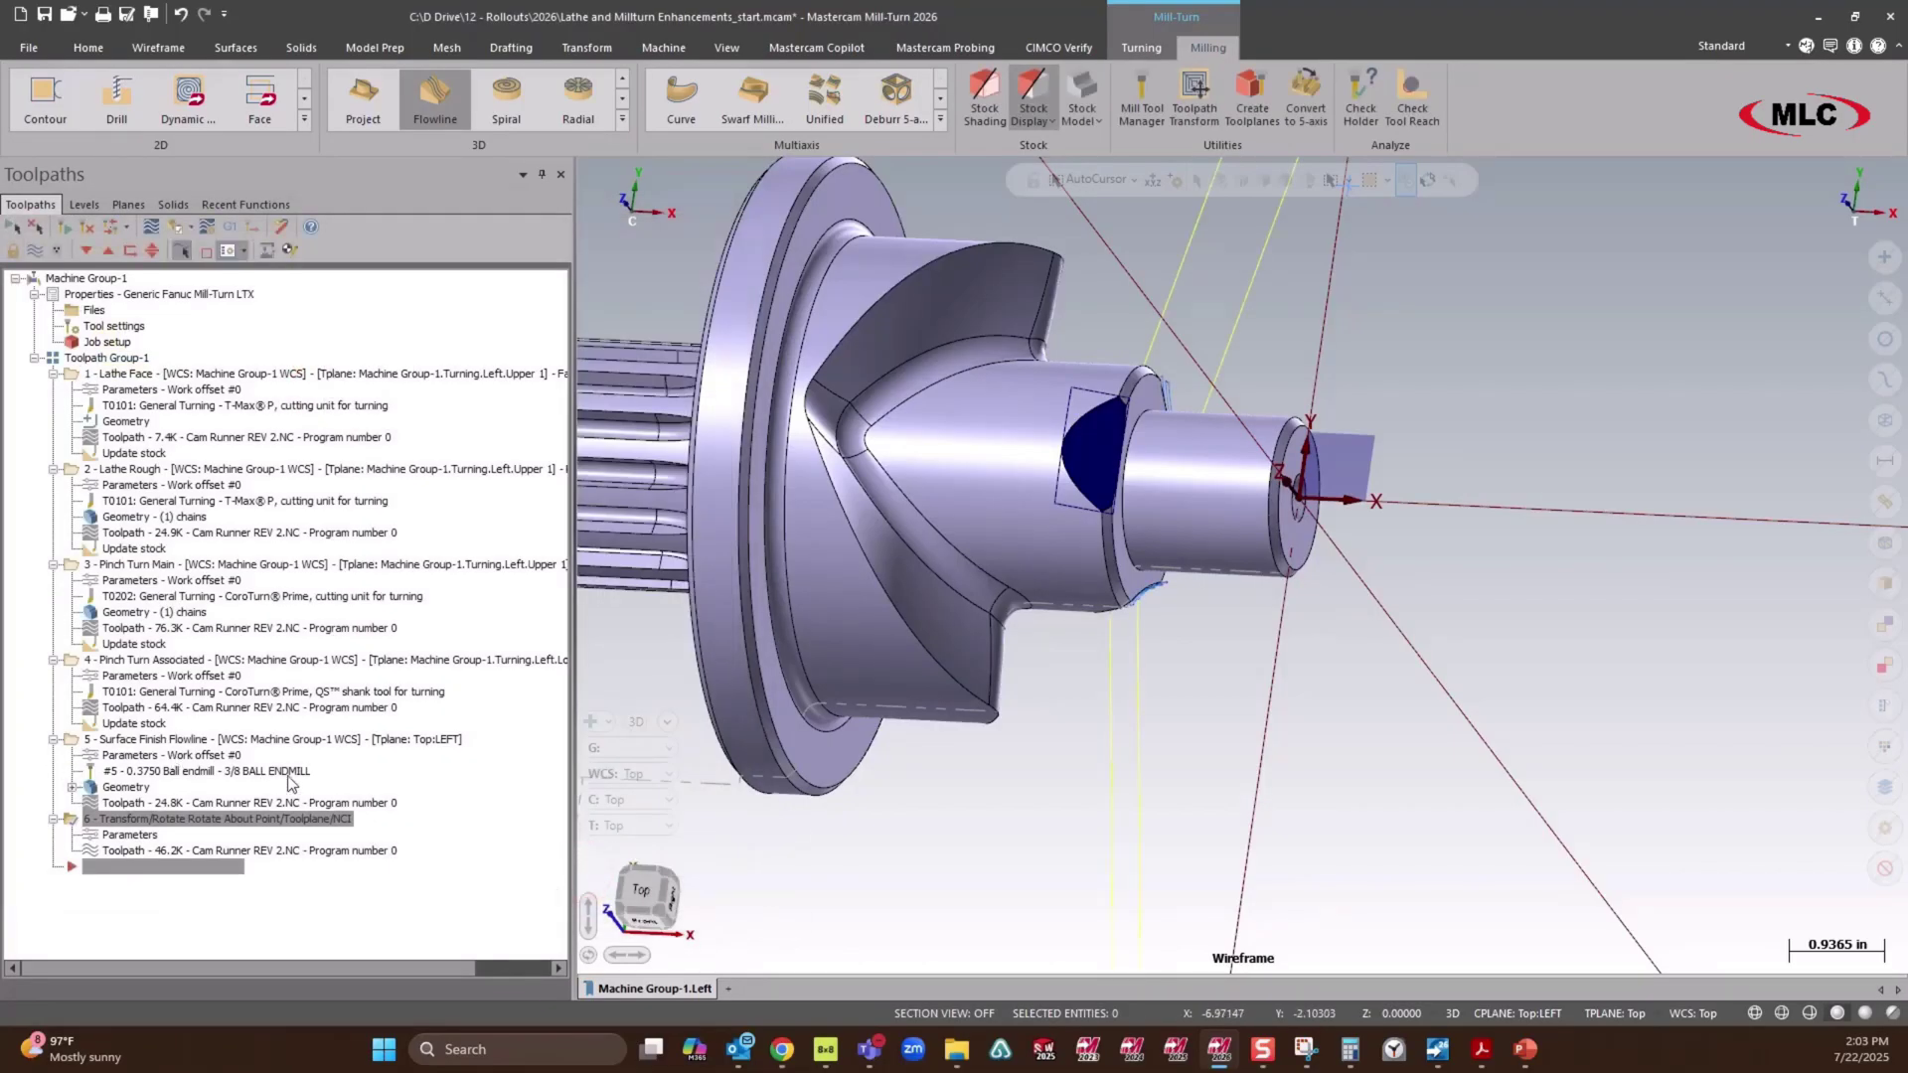
Display every toolpath in Toolpath Group-1 on the part and examine them from the Top view.
click(117, 360)
scroll(1187, 530, down, 2)
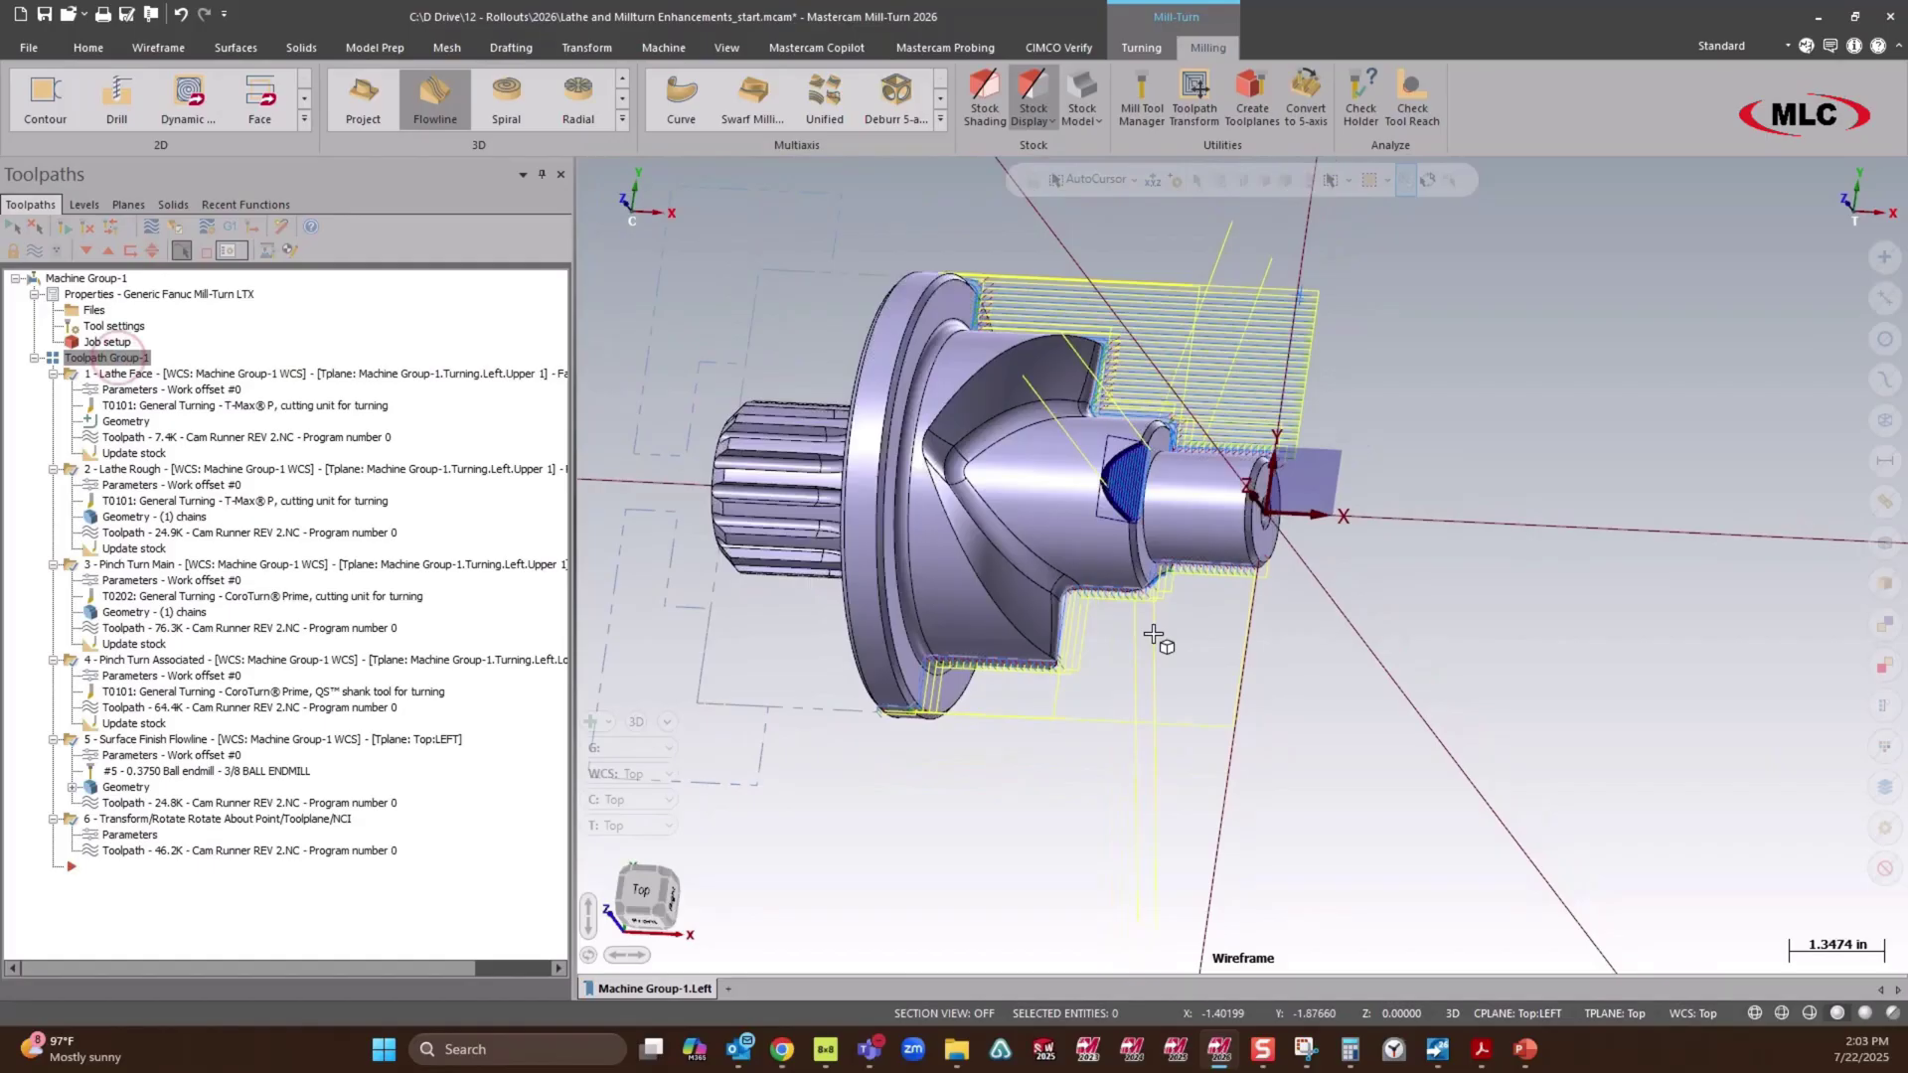
click(644, 894)
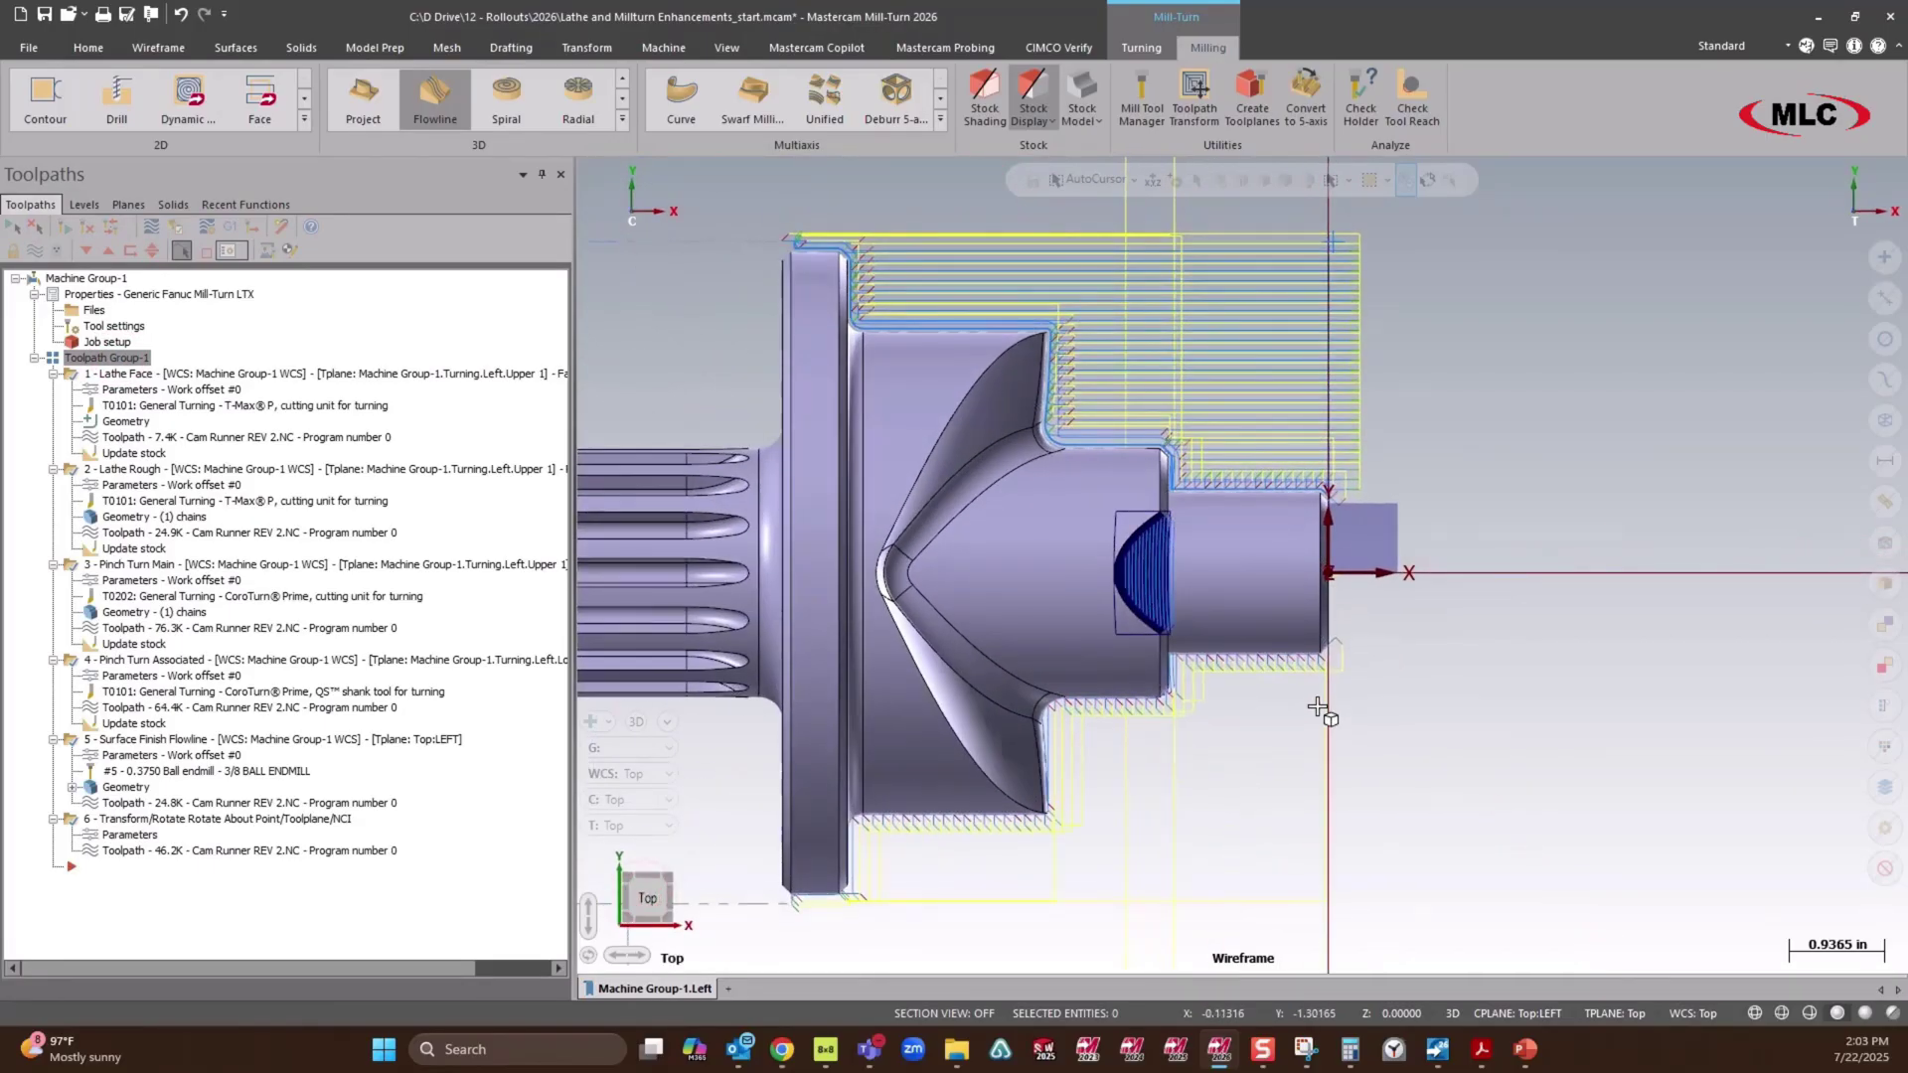
Open the Tool Setup Manager and load all four tools used in the operations on the machine.
click(266, 251)
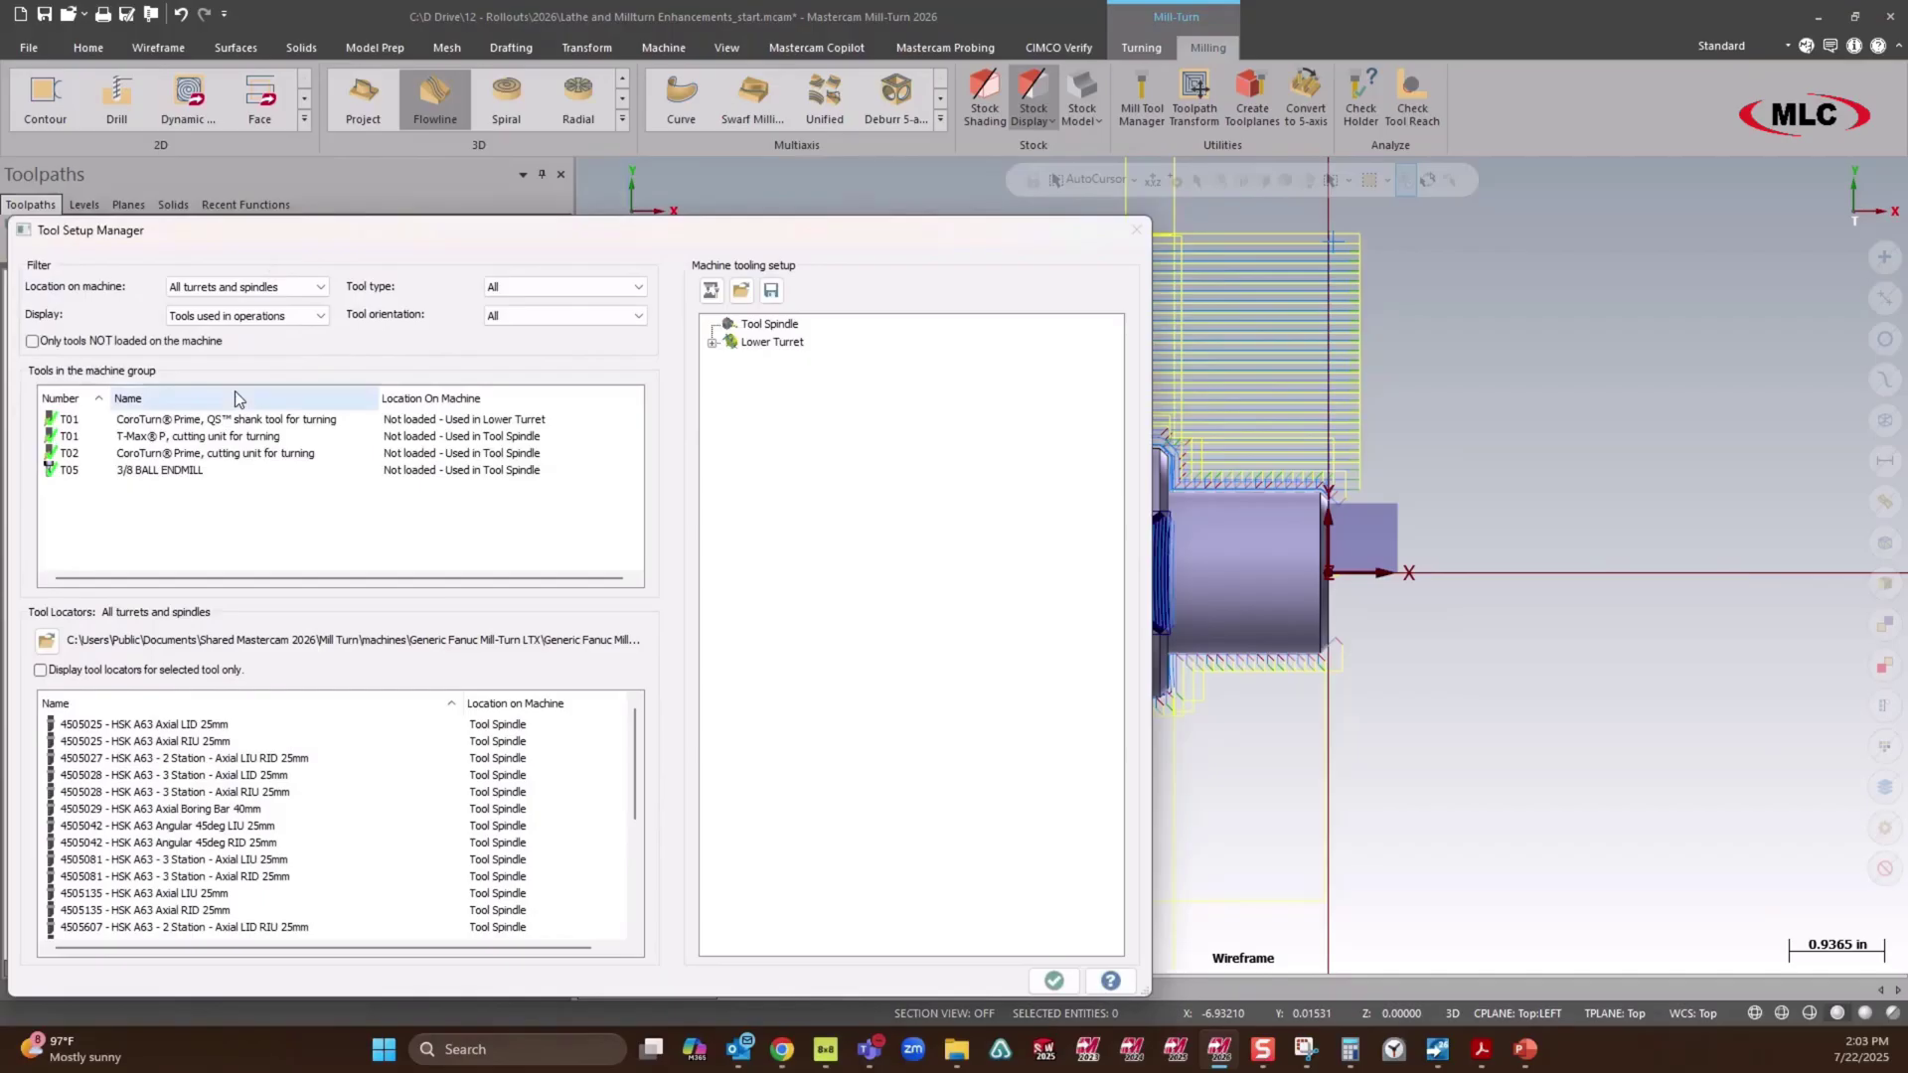
click(233, 417)
shift+click(186, 471)
right_click(184, 477)
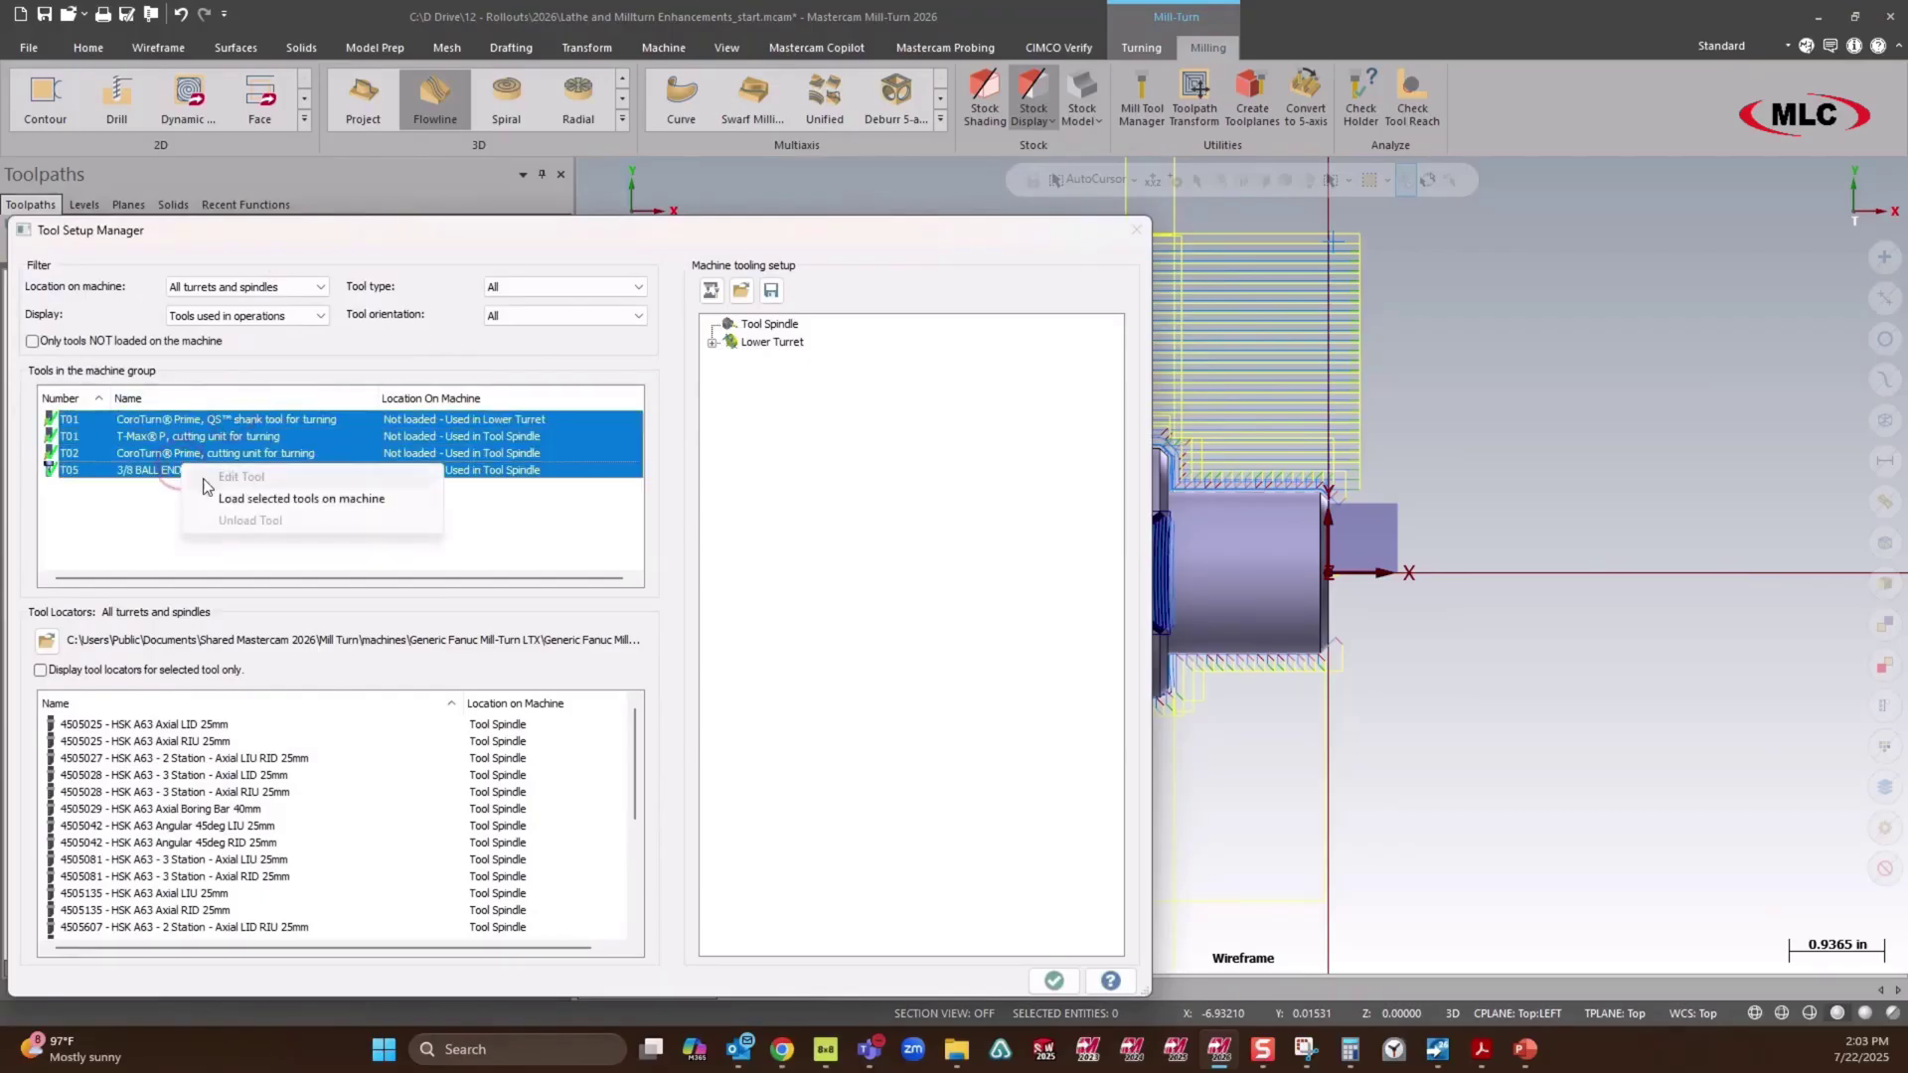
click(241, 500)
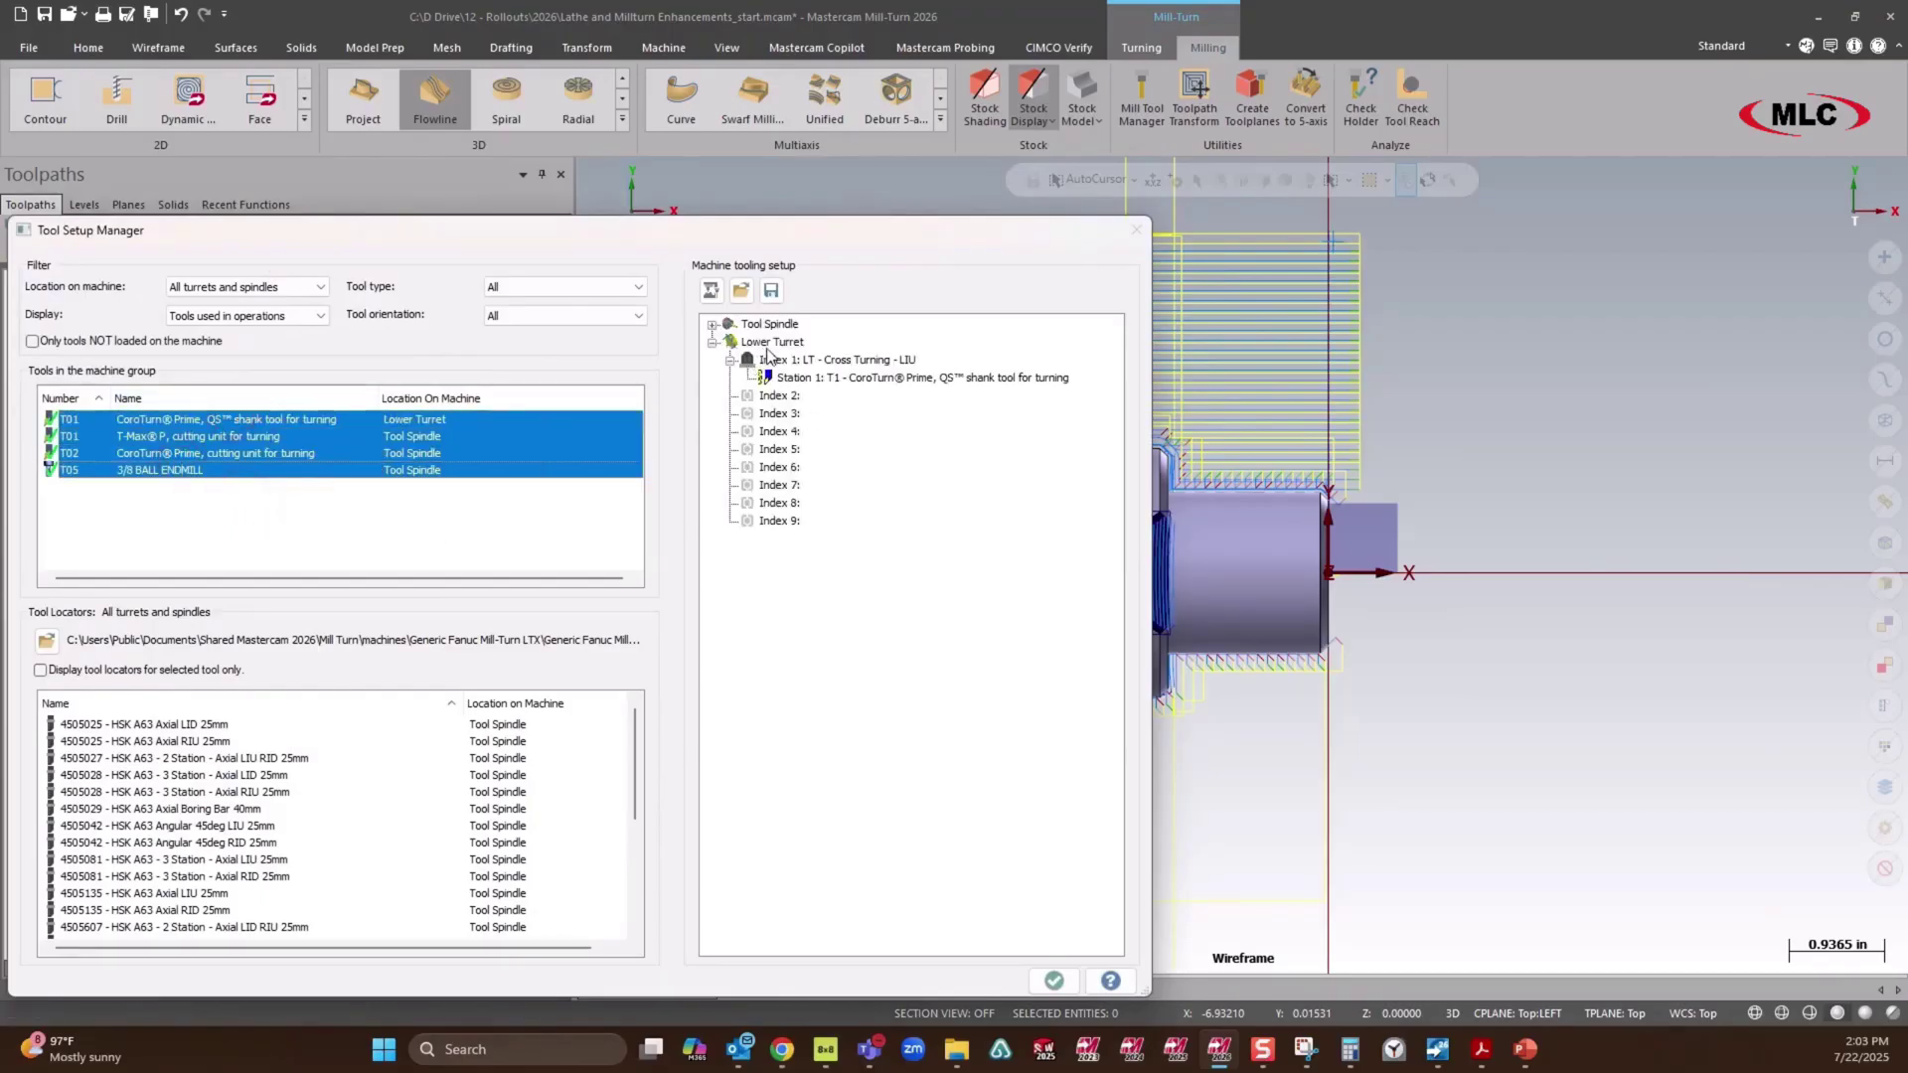
View the Lower Turret with all its children and examine how the turning tool sits in its locator.
right_click(798, 347)
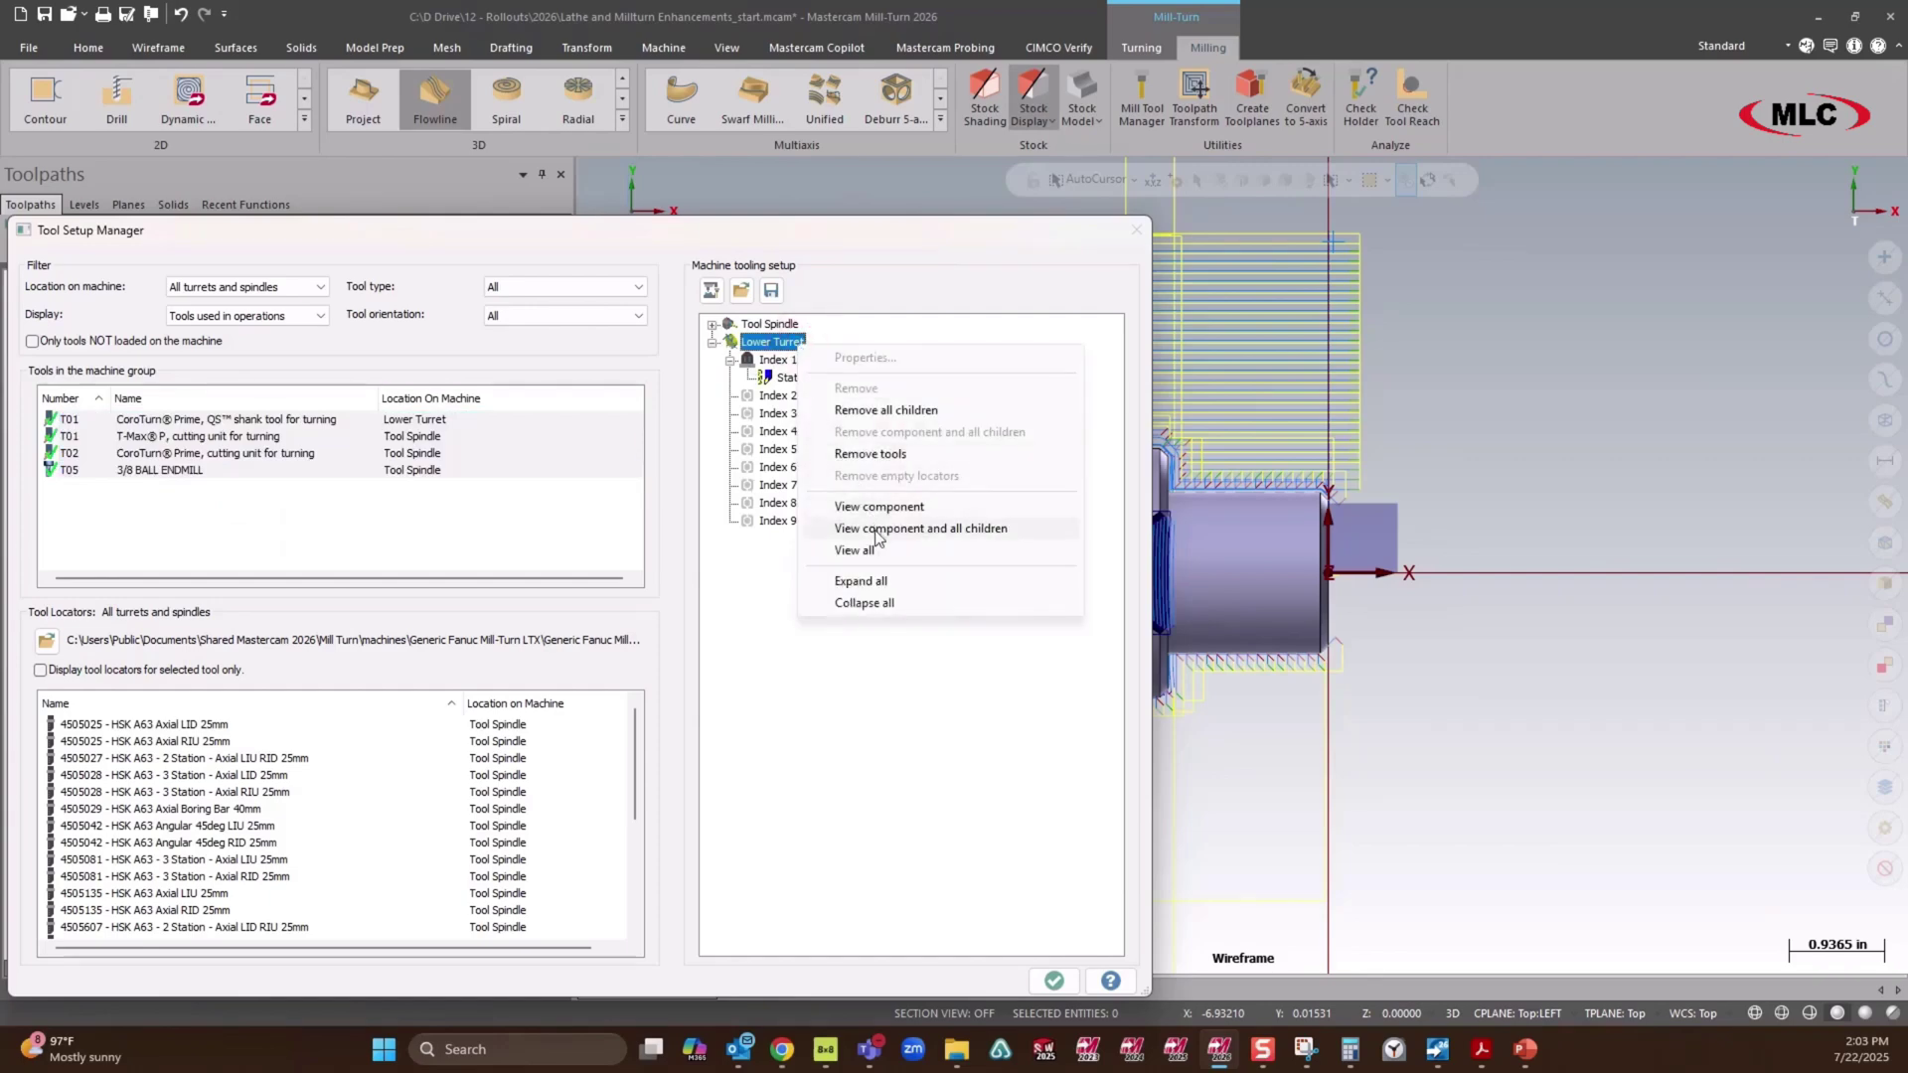
click(876, 532)
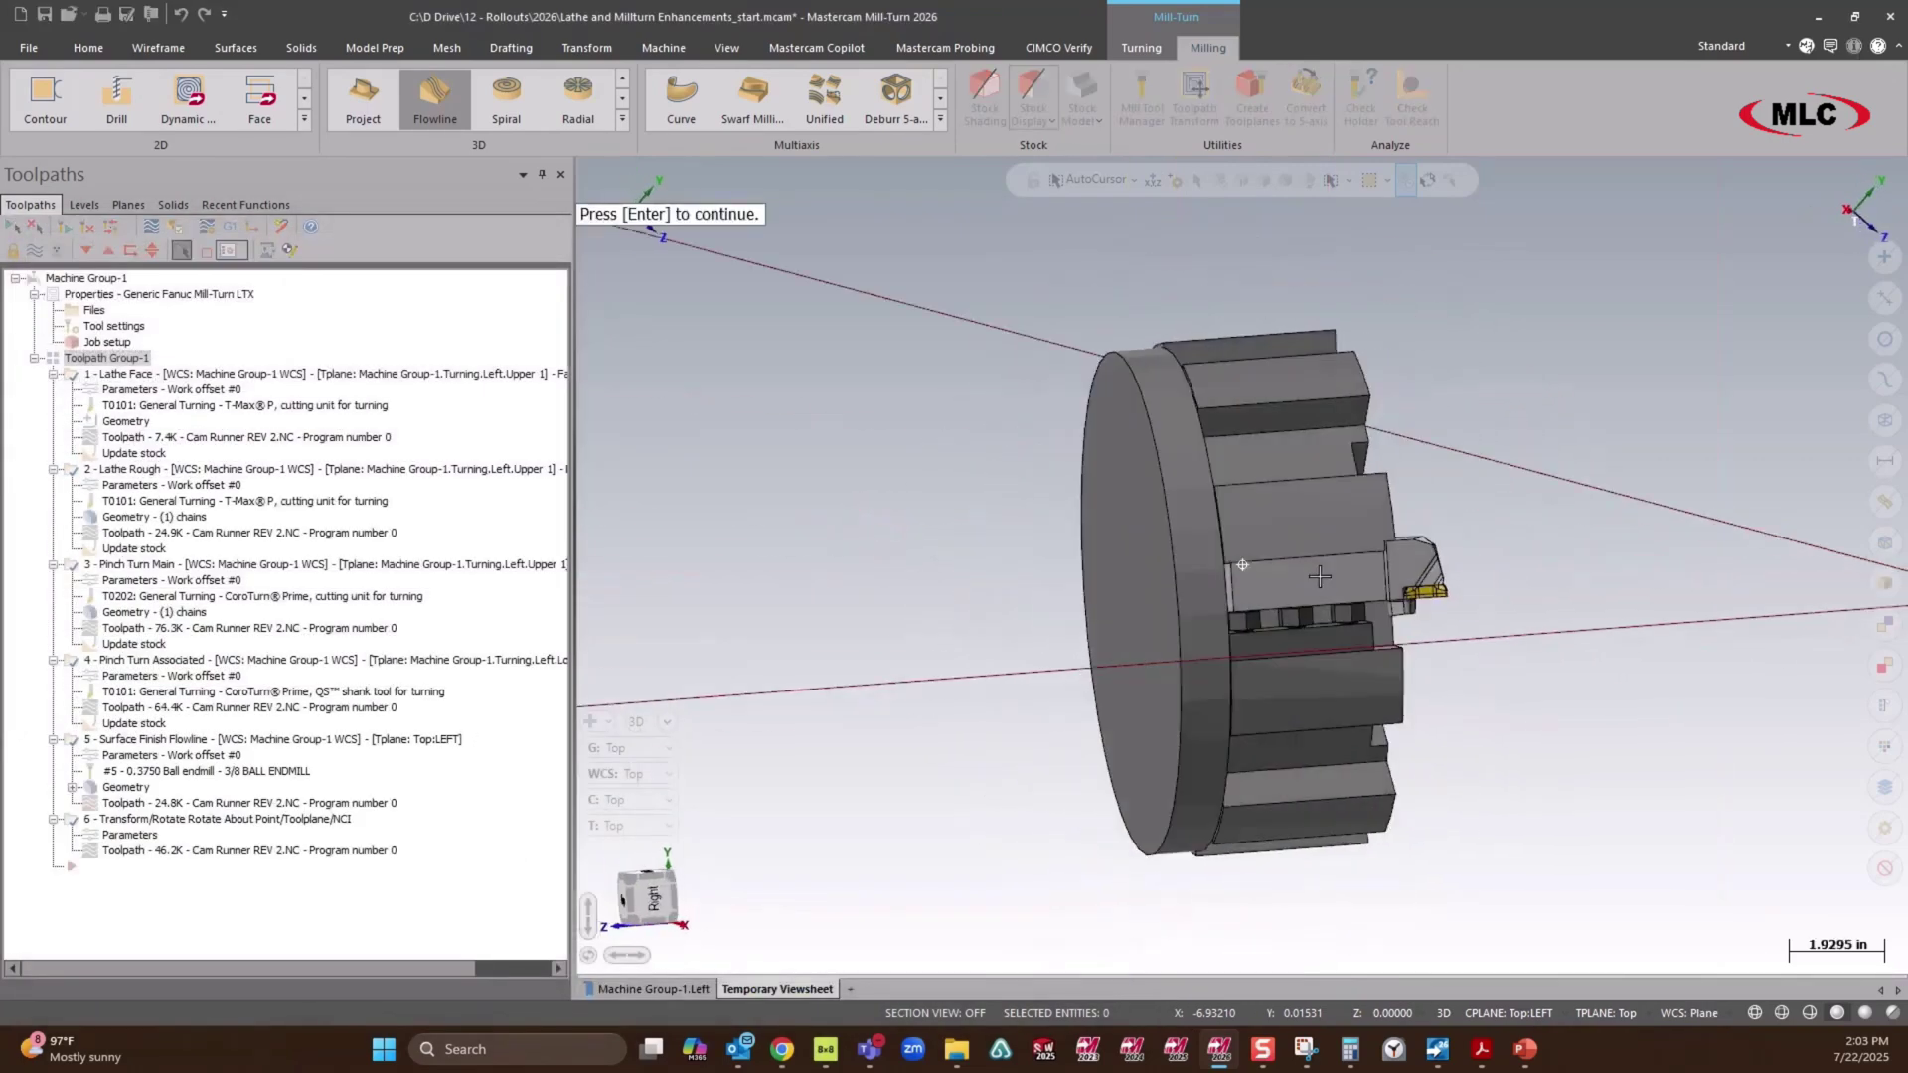
scroll(1216, 545, up, 3)
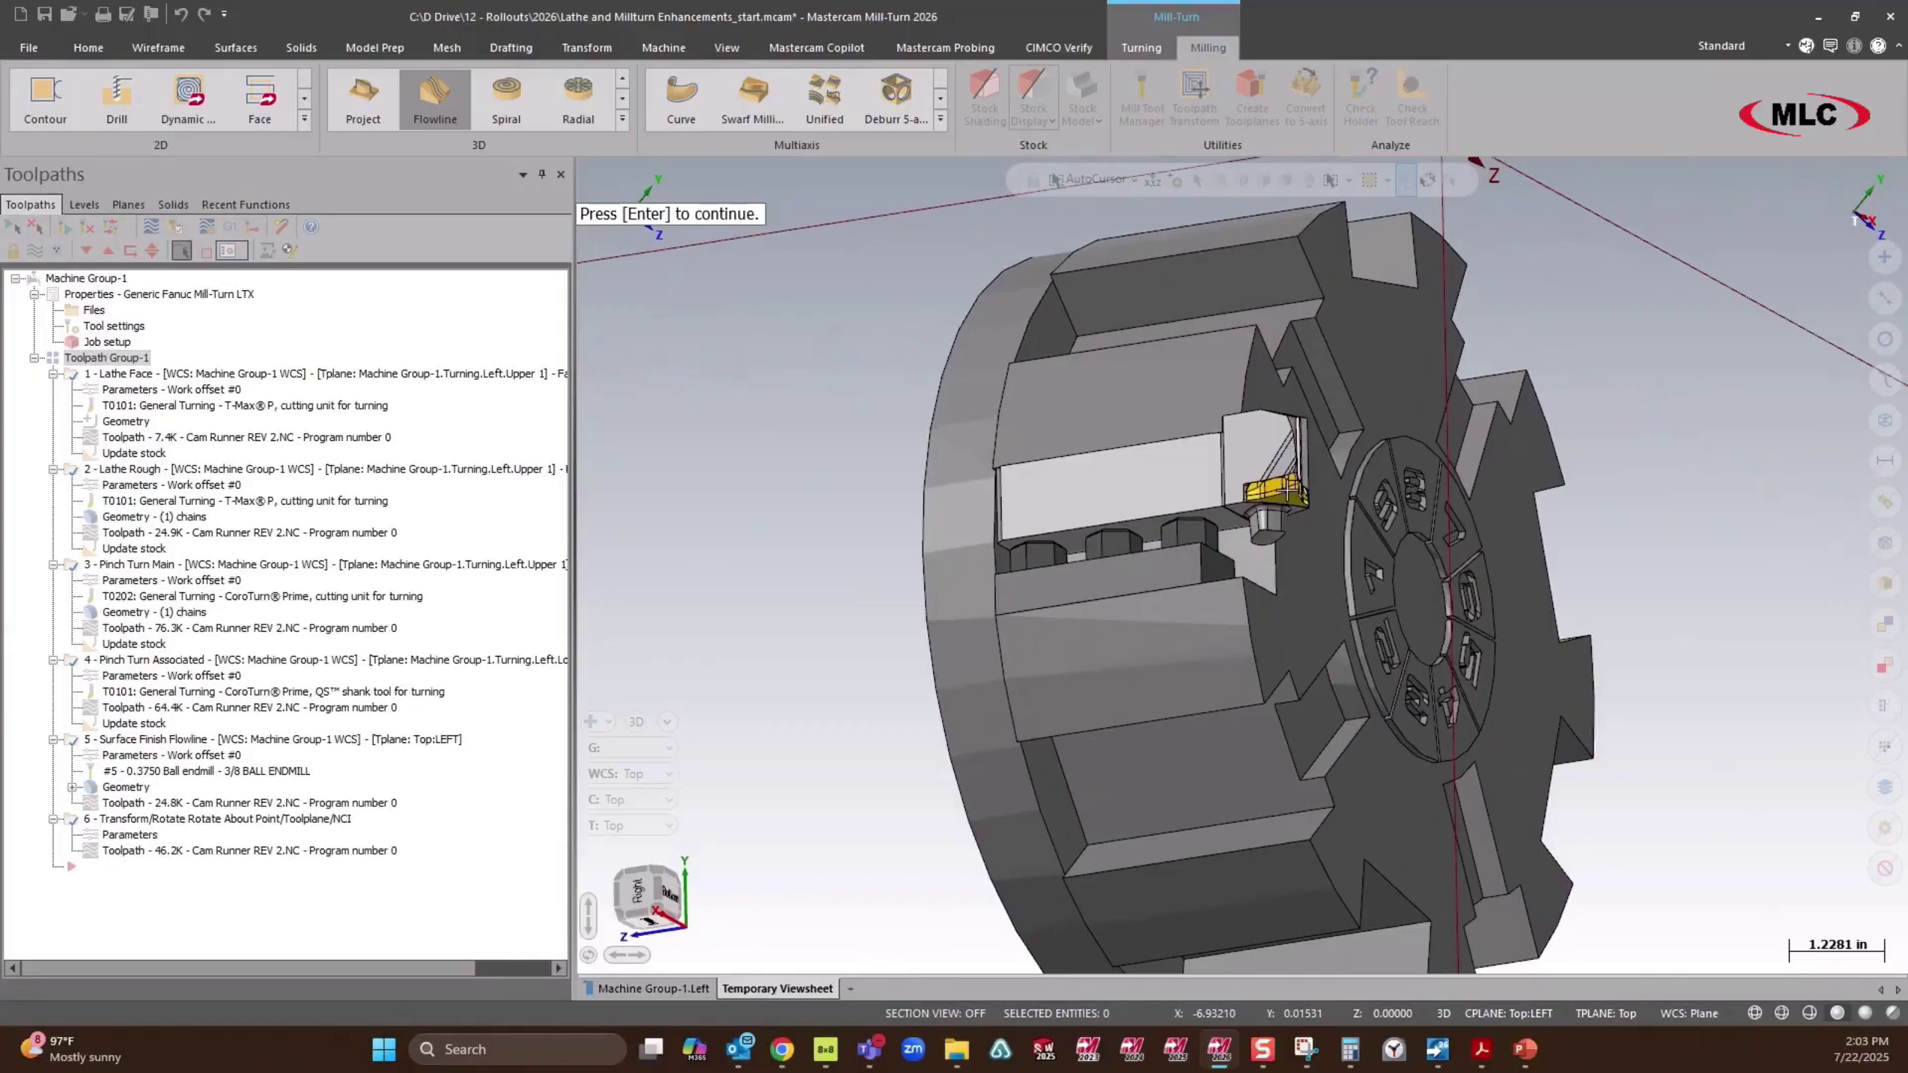
scroll(1083, 508, up, 3)
middle_drag(1084, 508, 1271, 403)
scroll(1213, 473, up, 3)
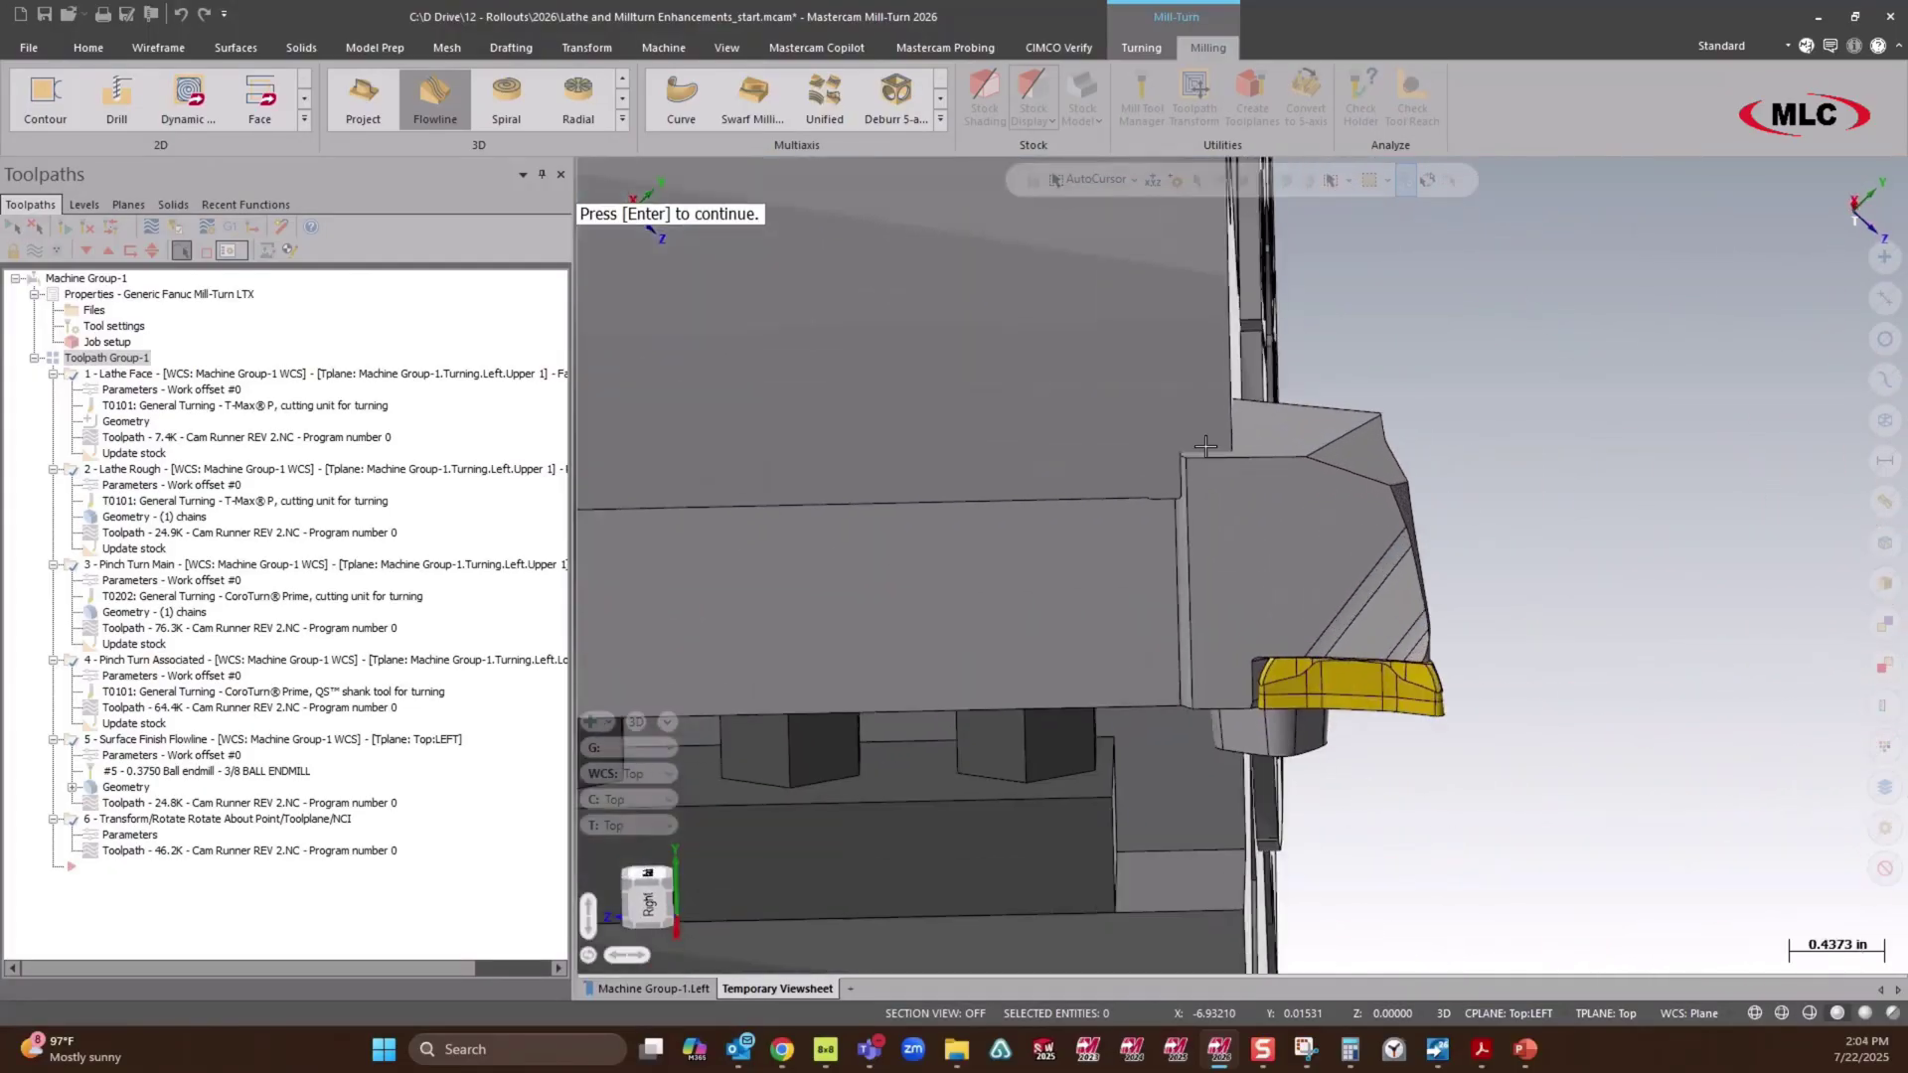
scroll(1212, 459, down, 5)
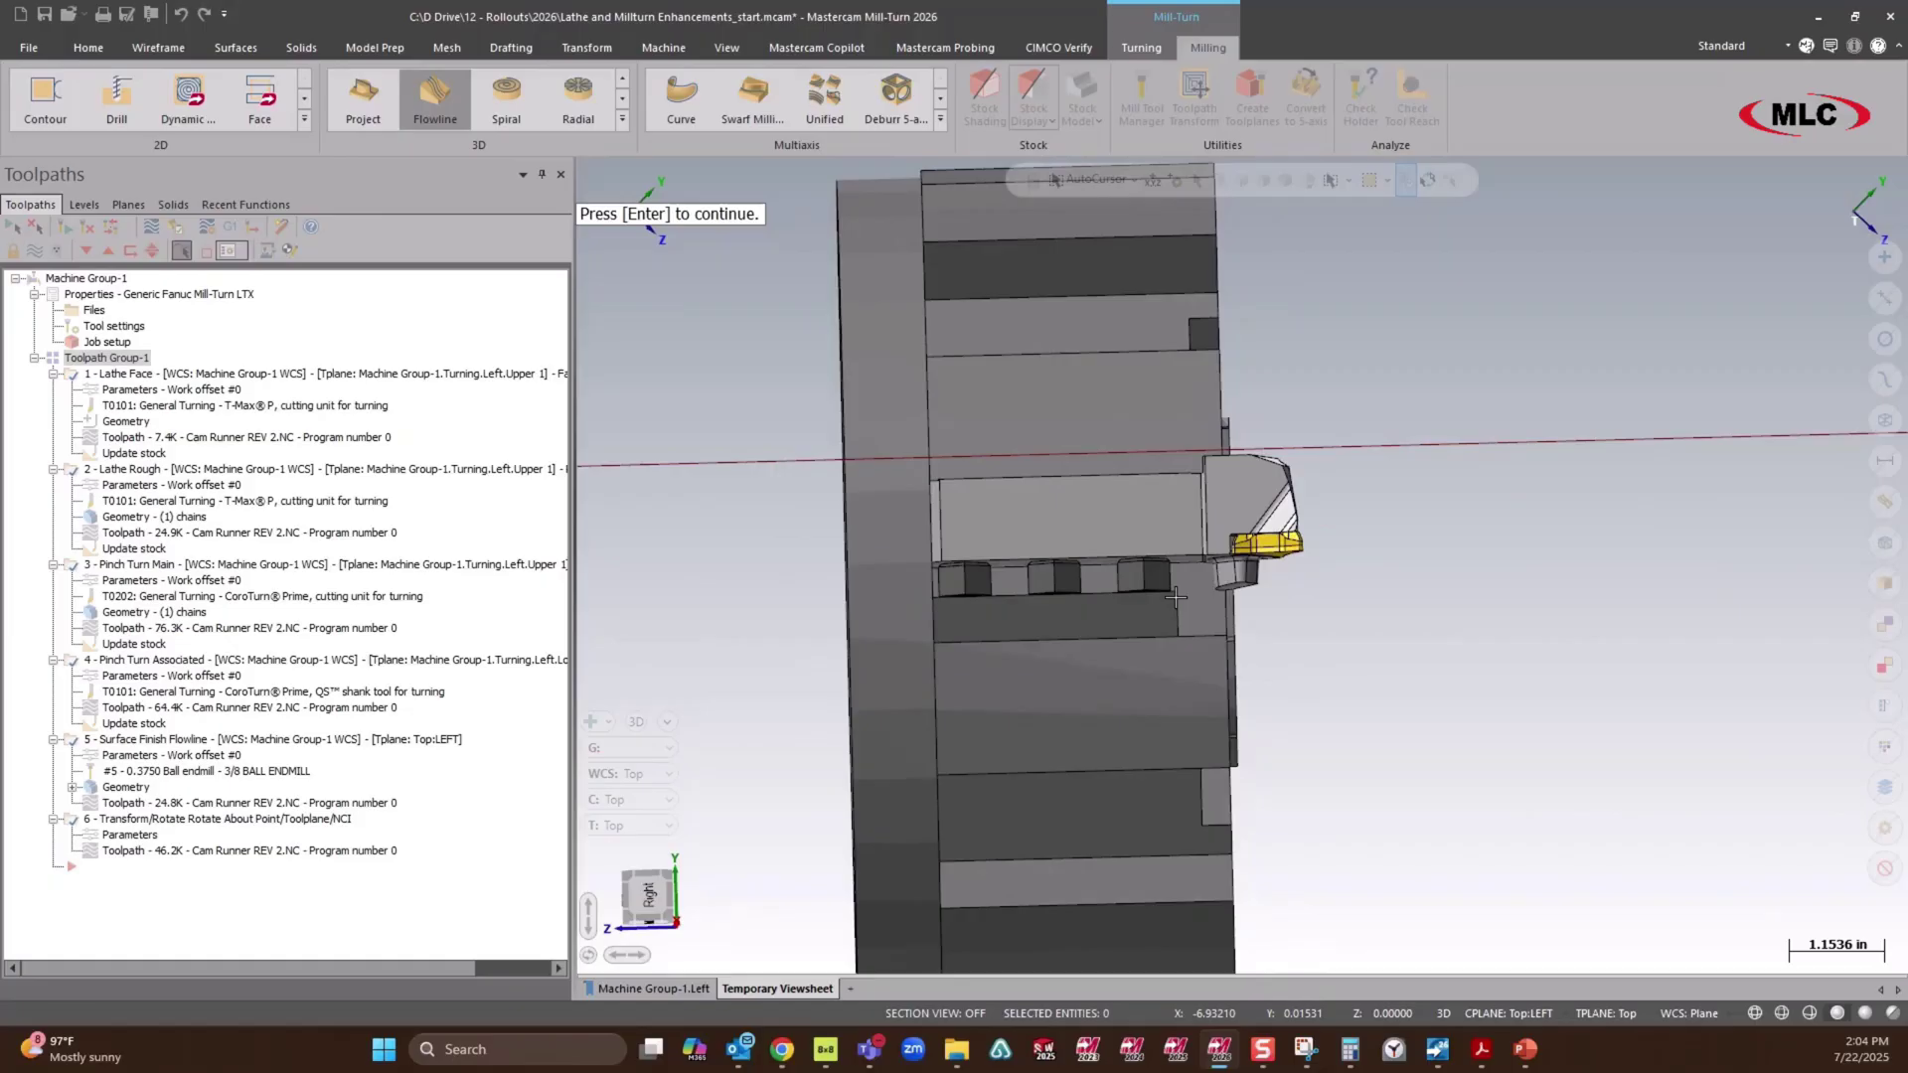
key(Return)
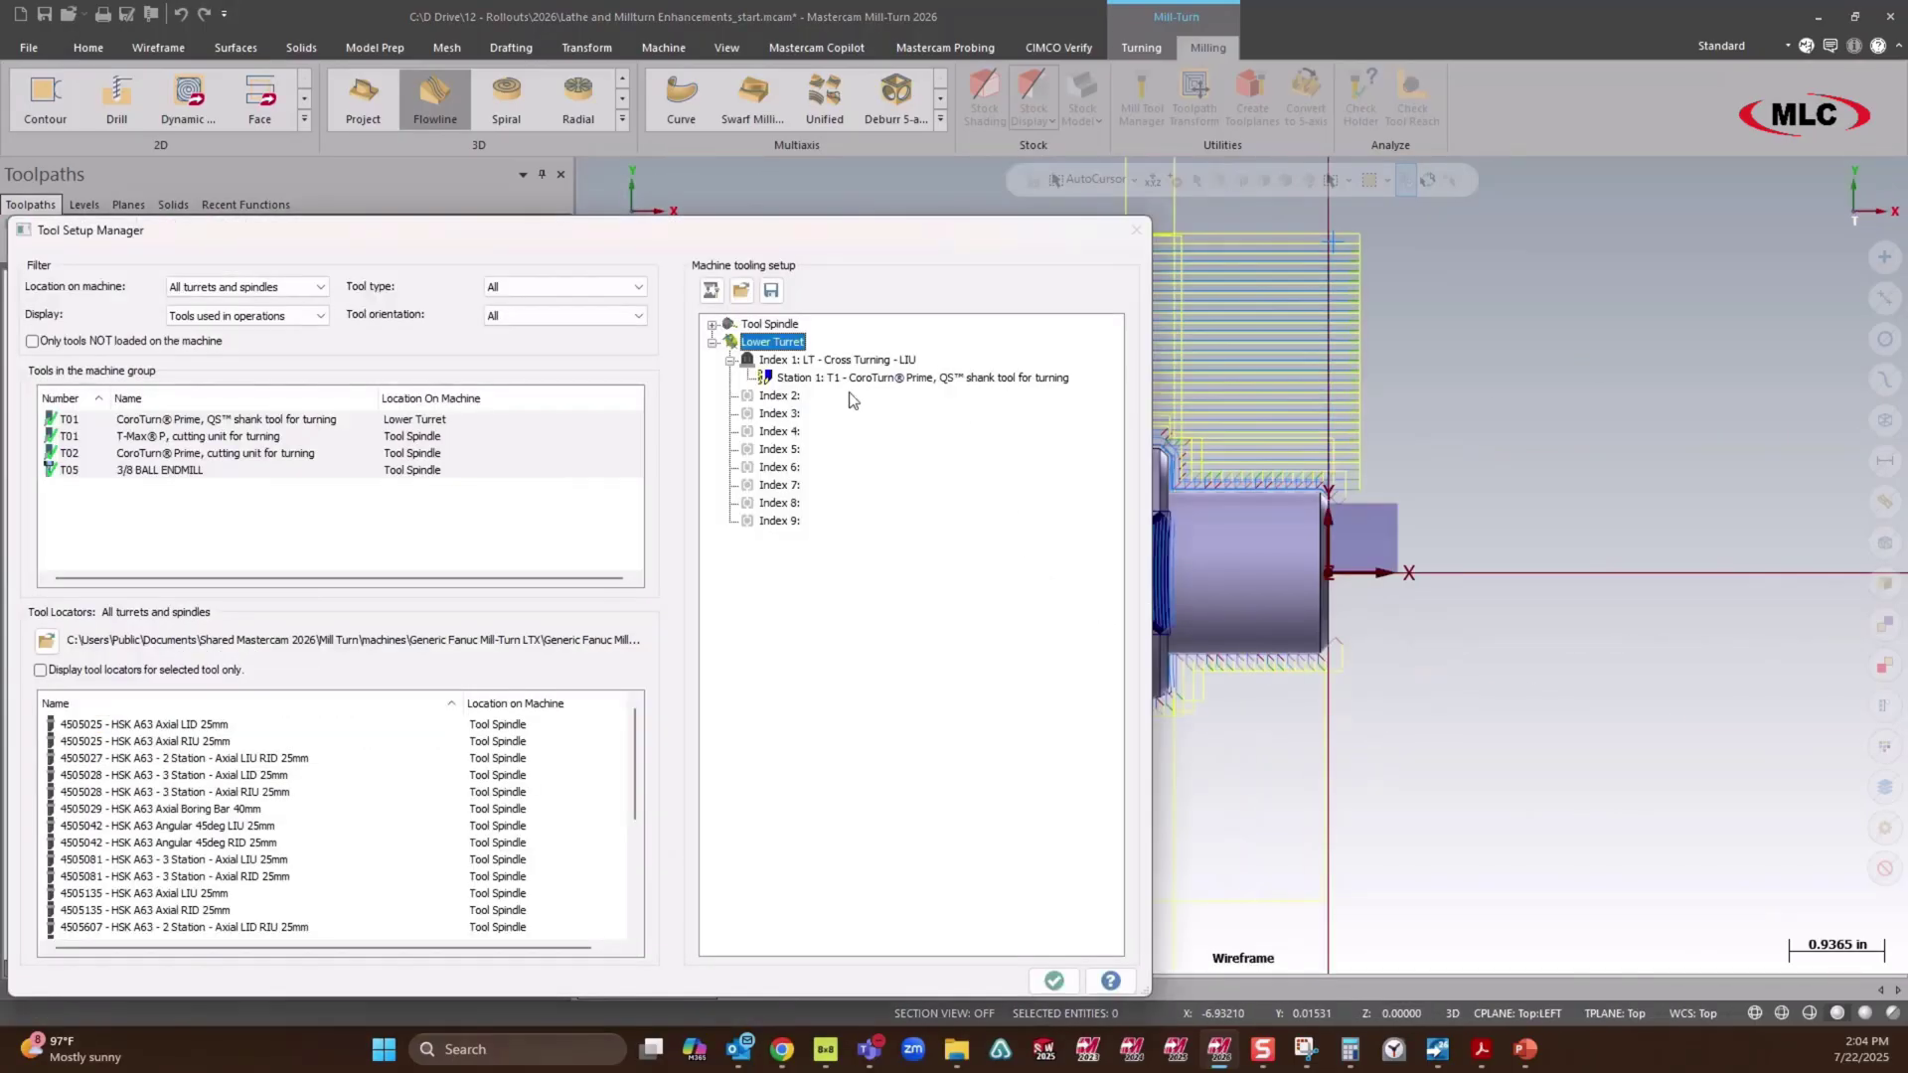
Open the positioning view of the Station 1 tool on the Lower Turret and show the tool and locator from the side.
click(845, 378)
right_click(844, 377)
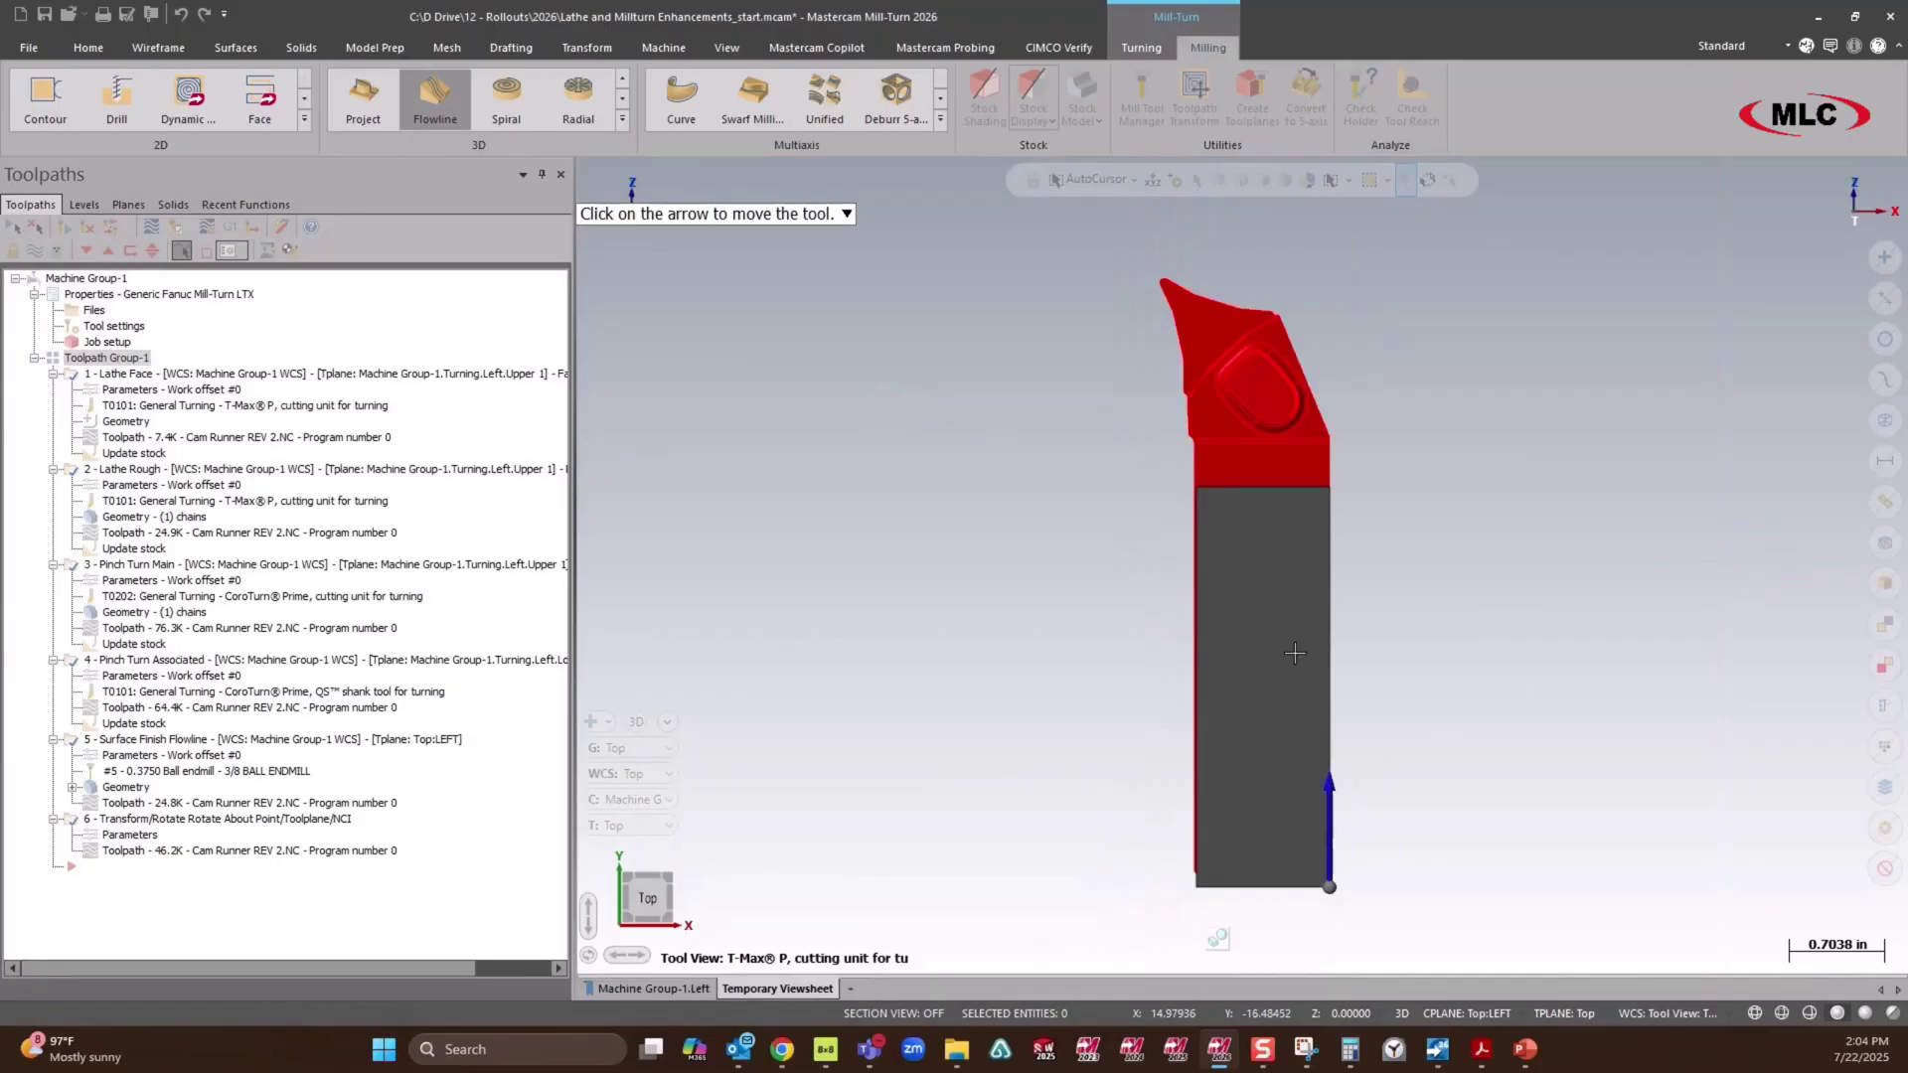
mouse_move(1295, 652)
middle_down()
mouse_move(1457, 660)
mouse_move(1265, 684)
mouse_move(1209, 856)
middle_up()
Try to slide the tool about 0.94 in along its axis in the locator.
click(1207, 865)
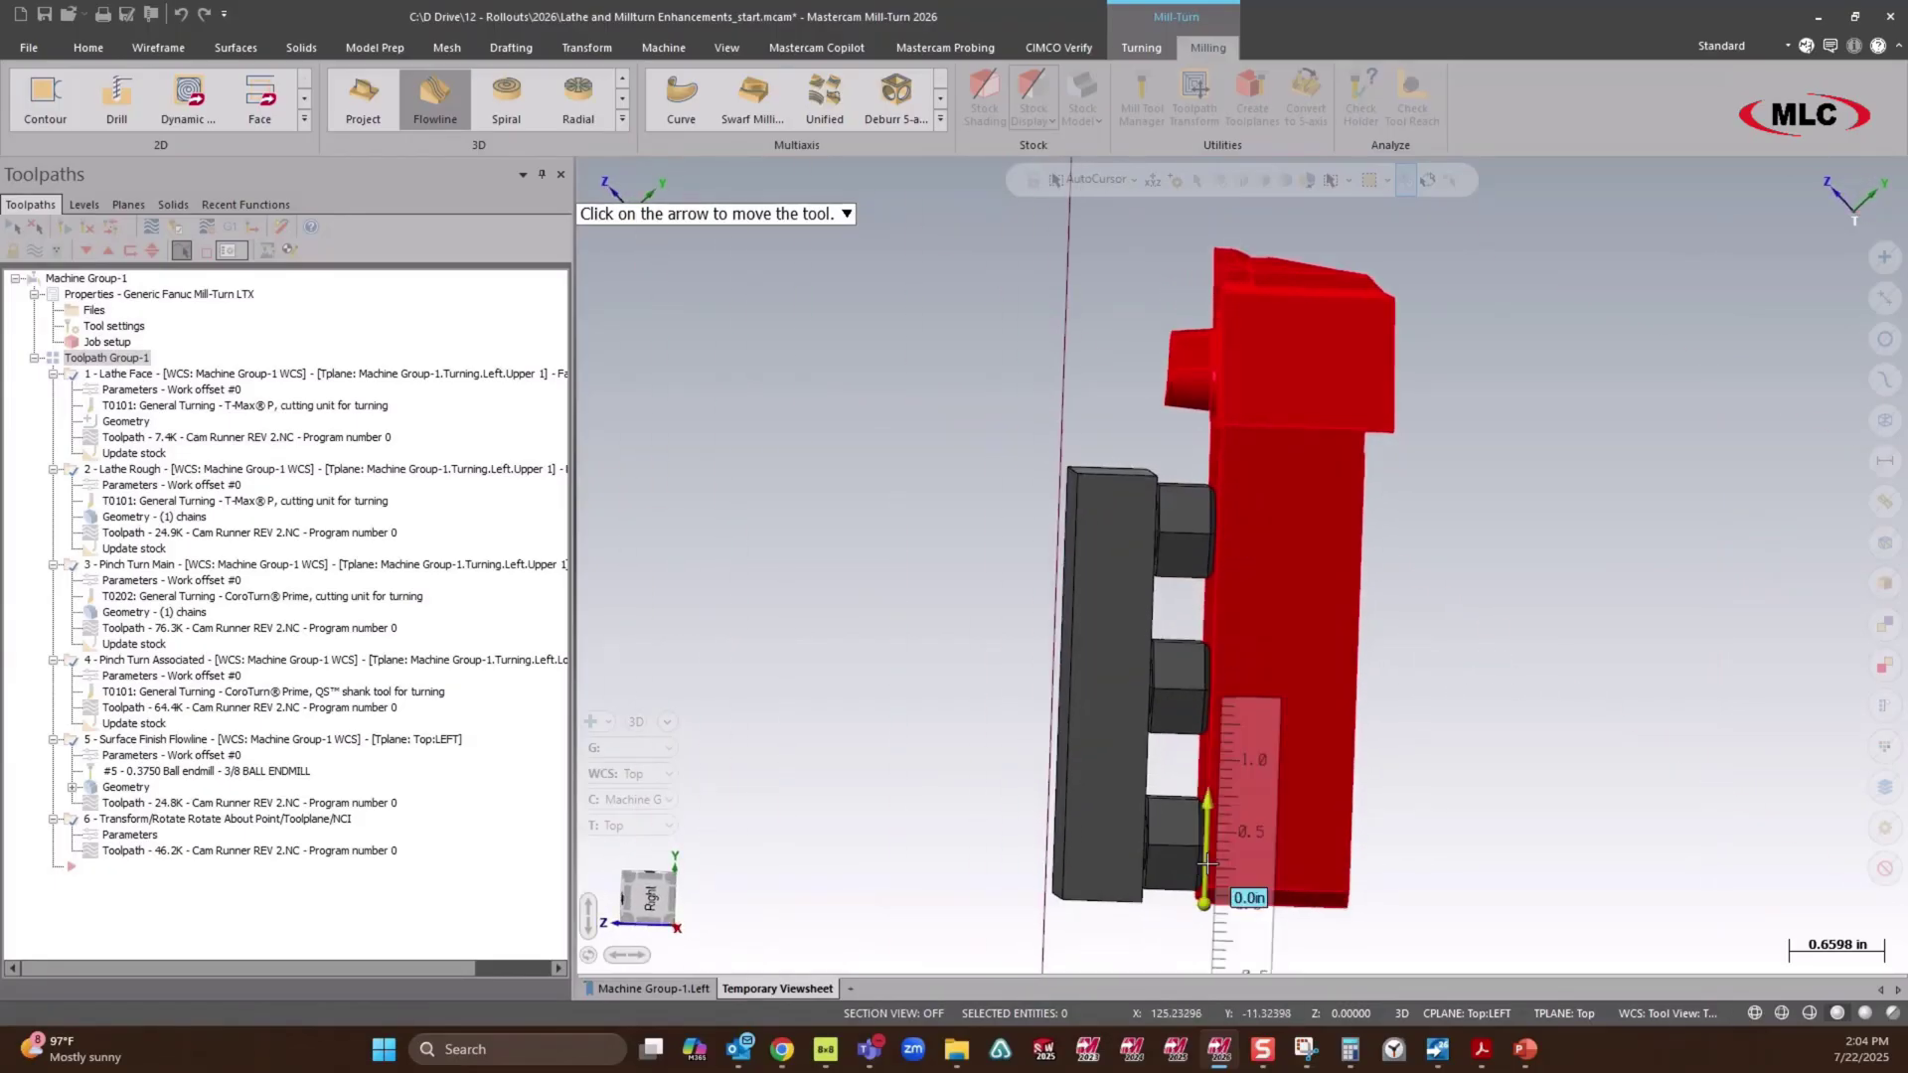
click(1207, 862)
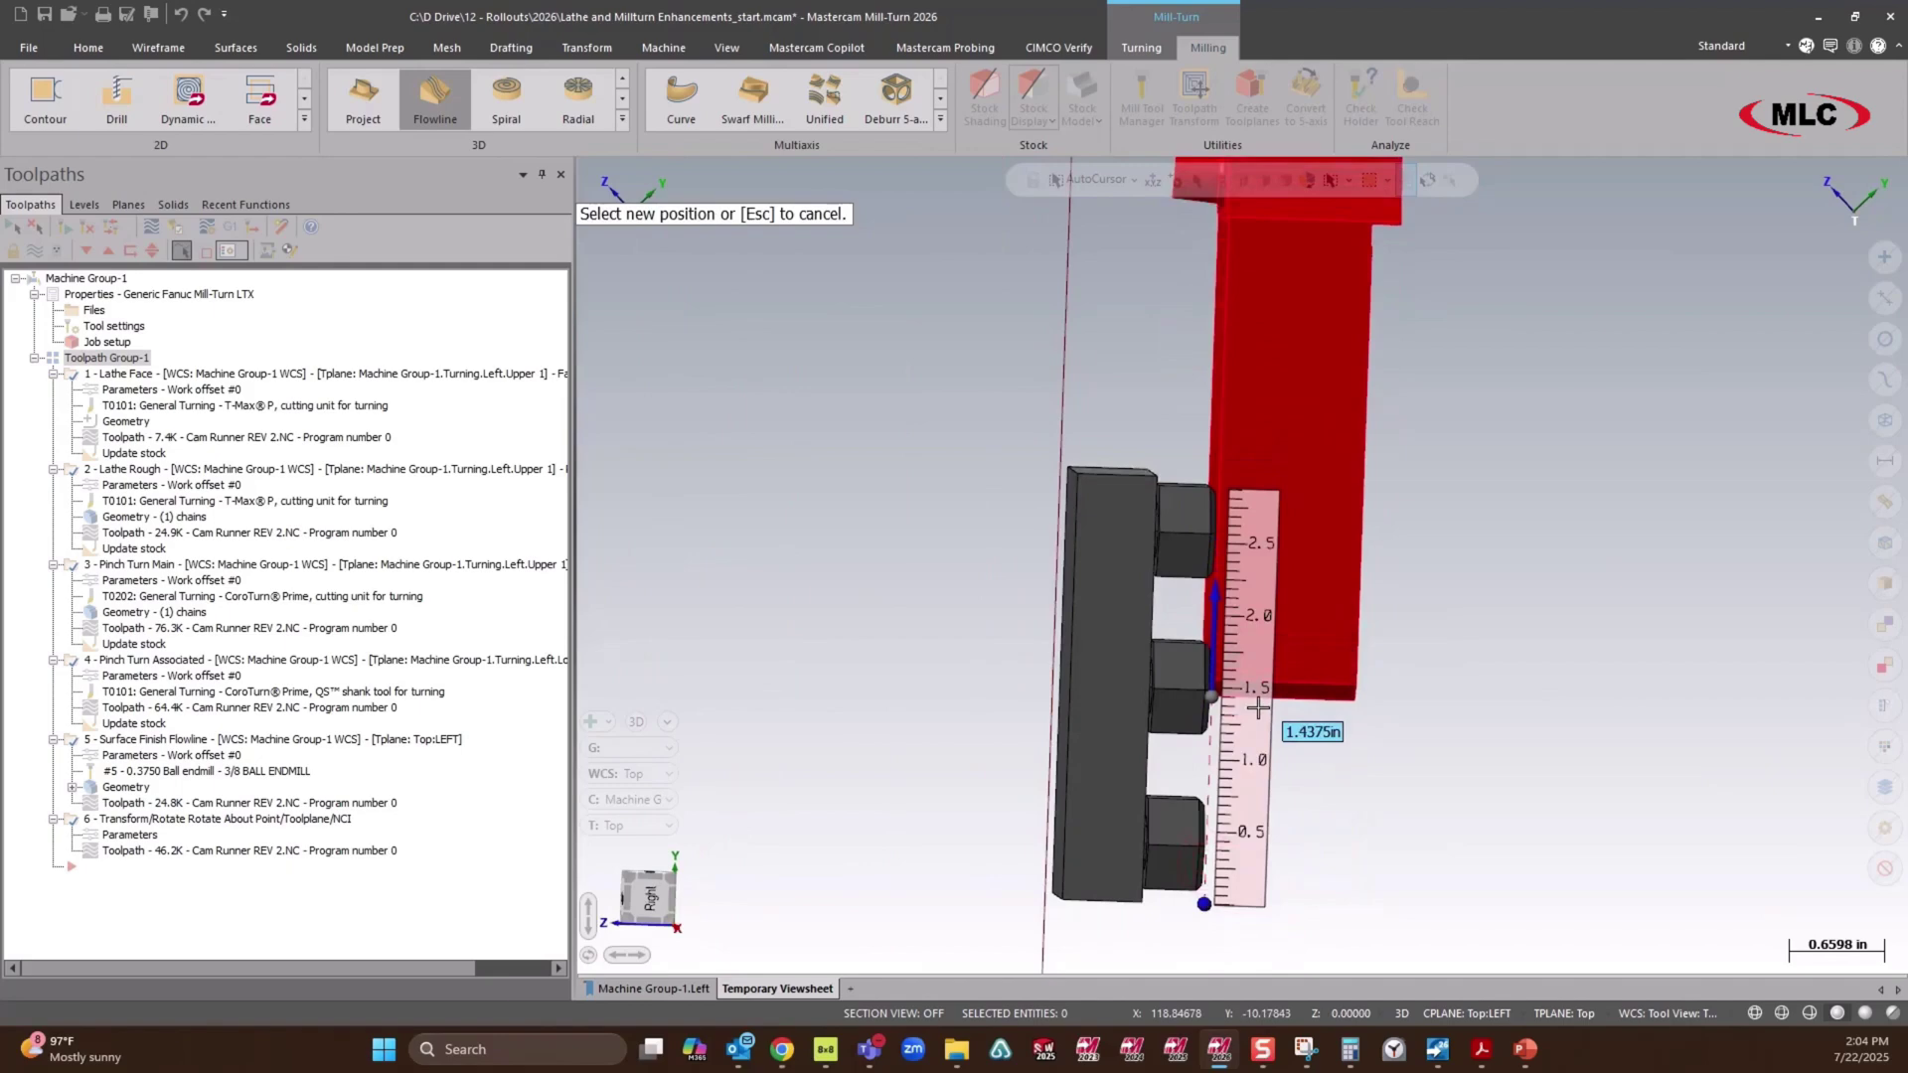
click(1261, 765)
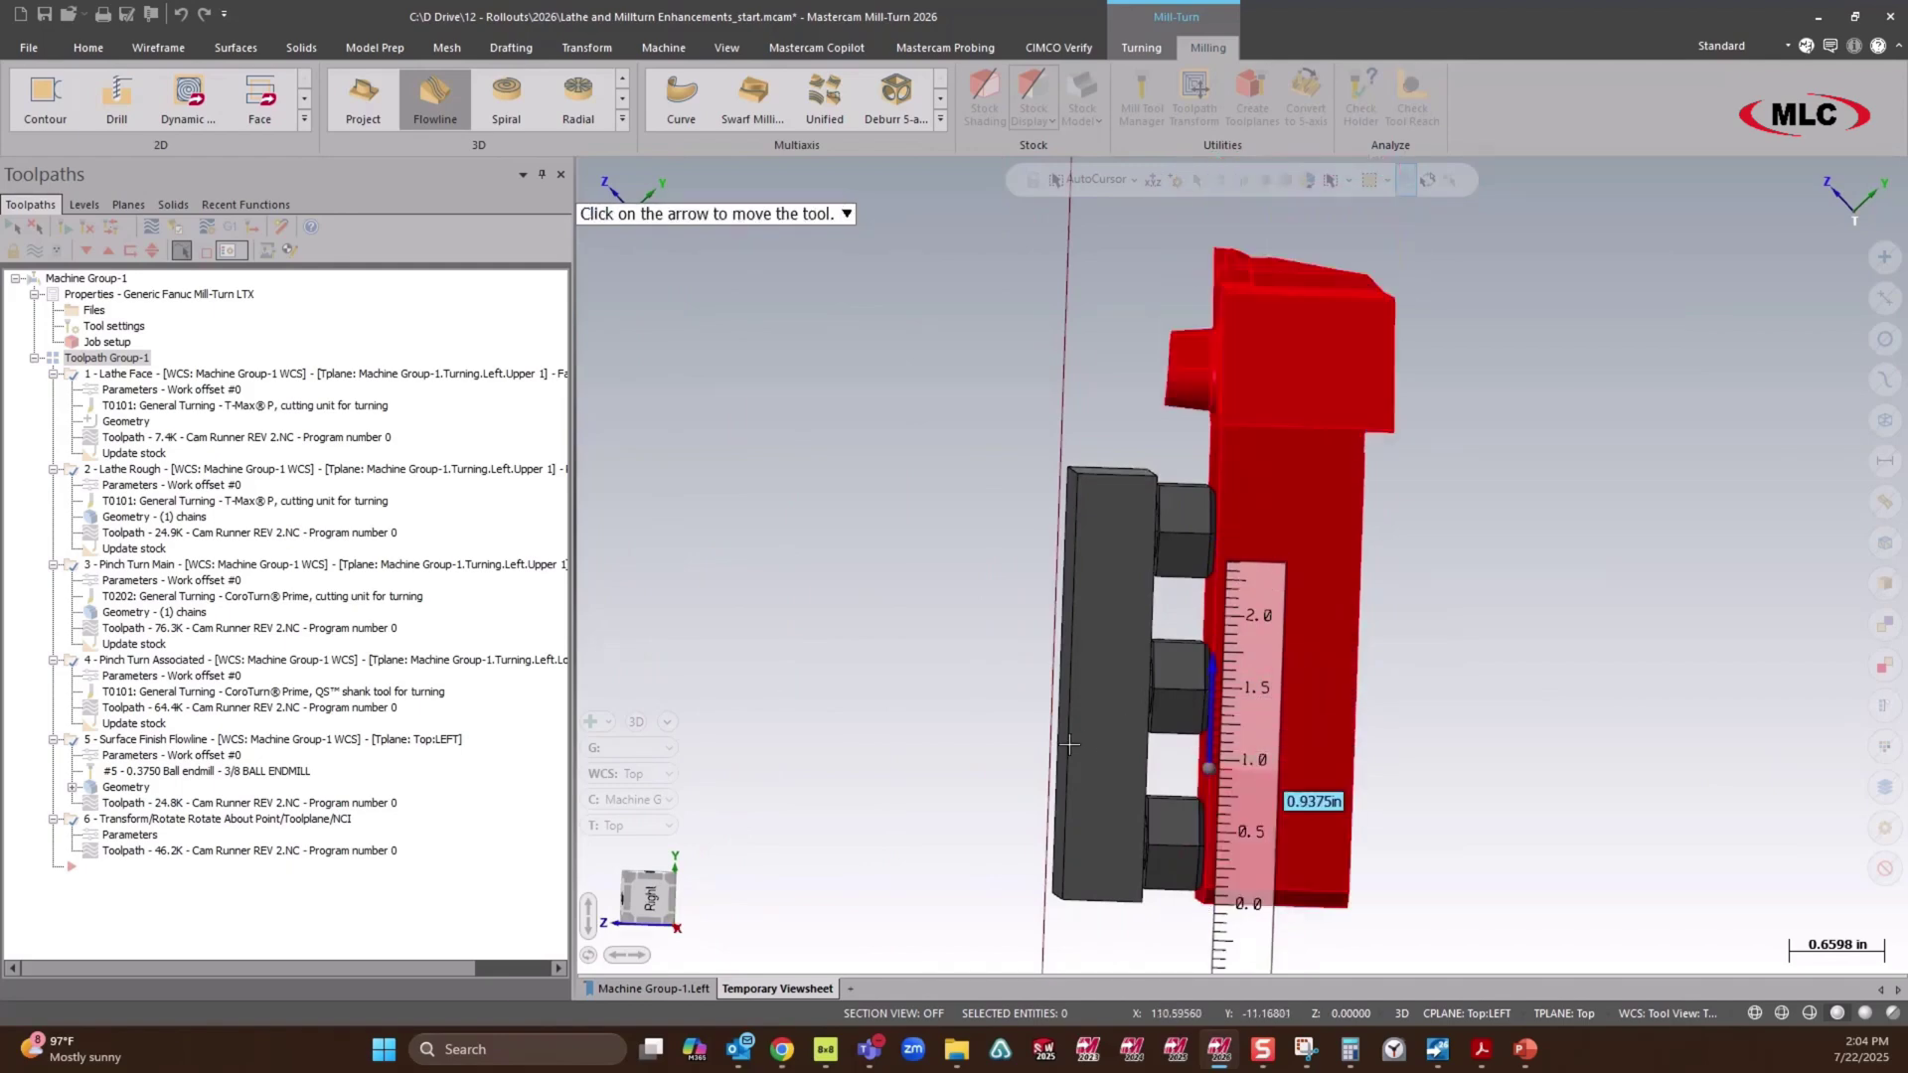
Switch to adjusting the measurement positions and place the axis arrow at the cutting end of the tool as the projection extent.
scroll(1554, 634, down, 1)
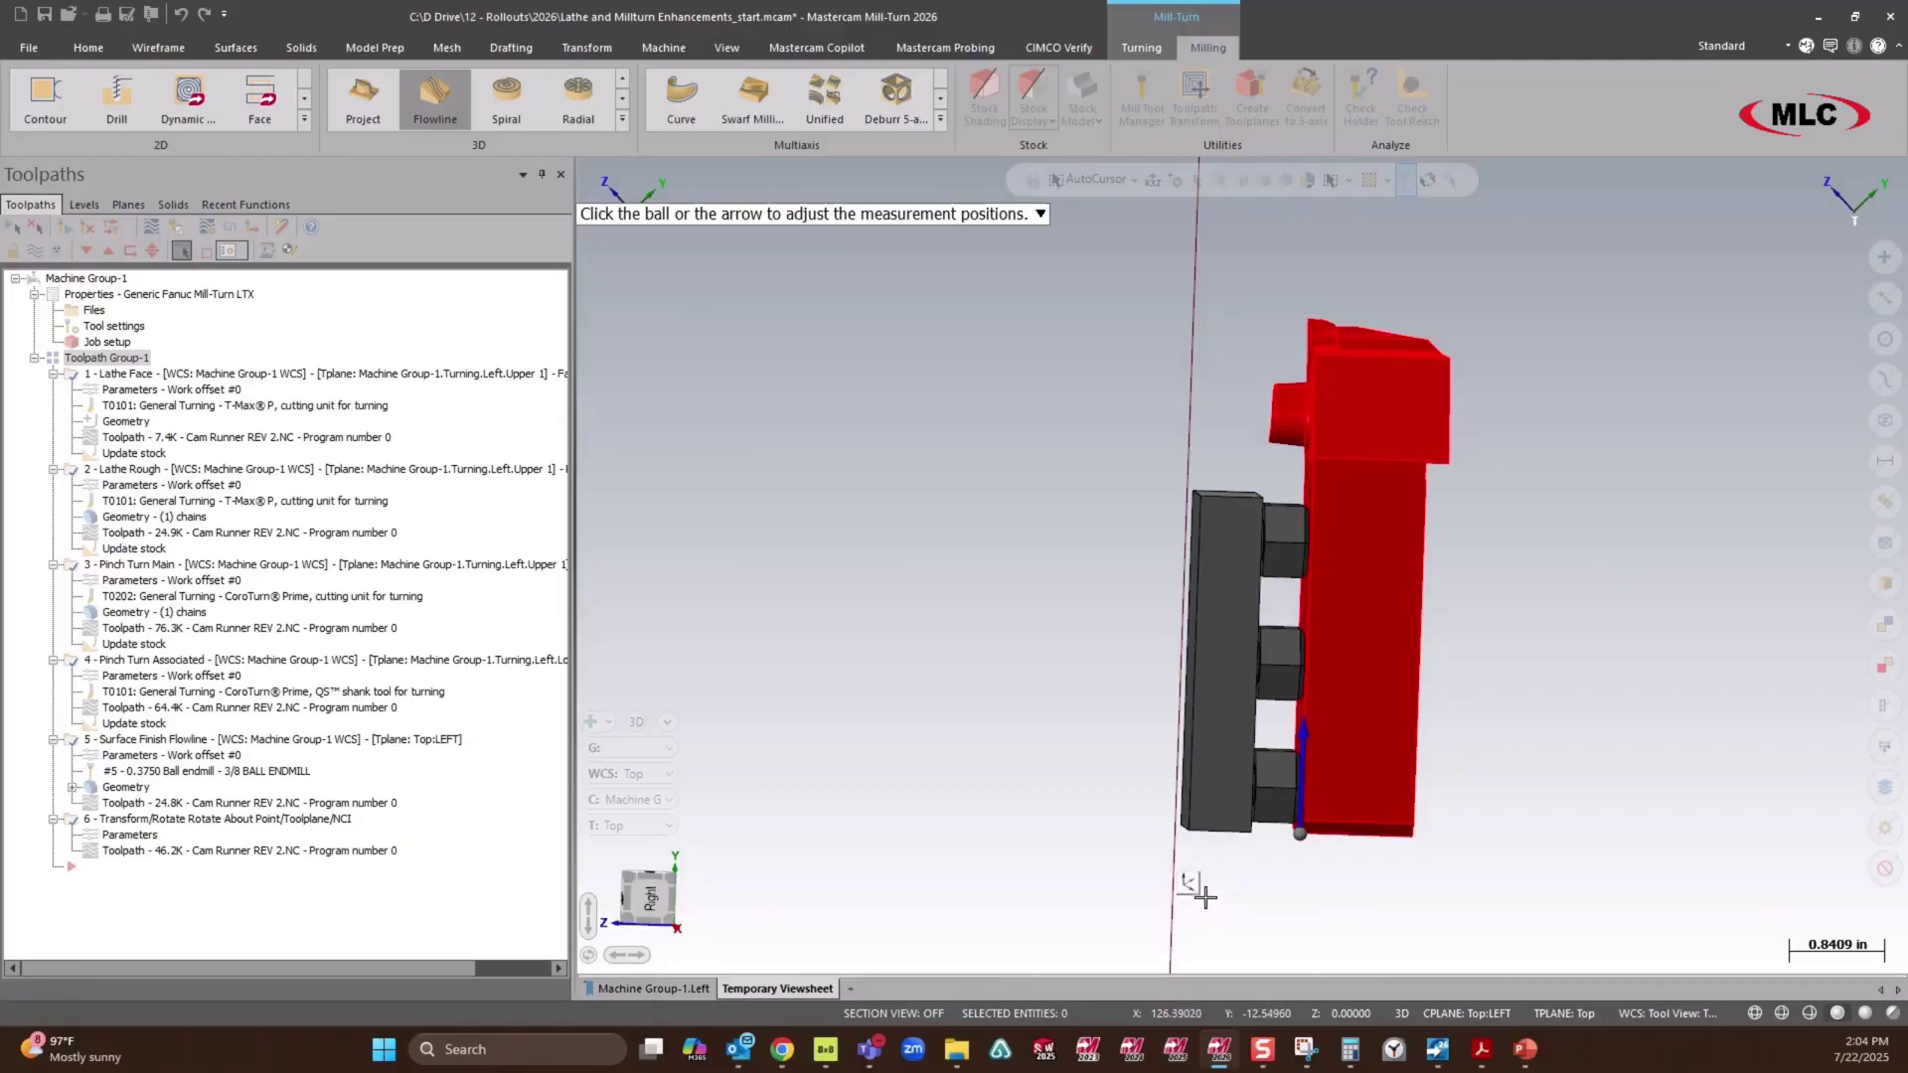
click(1191, 881)
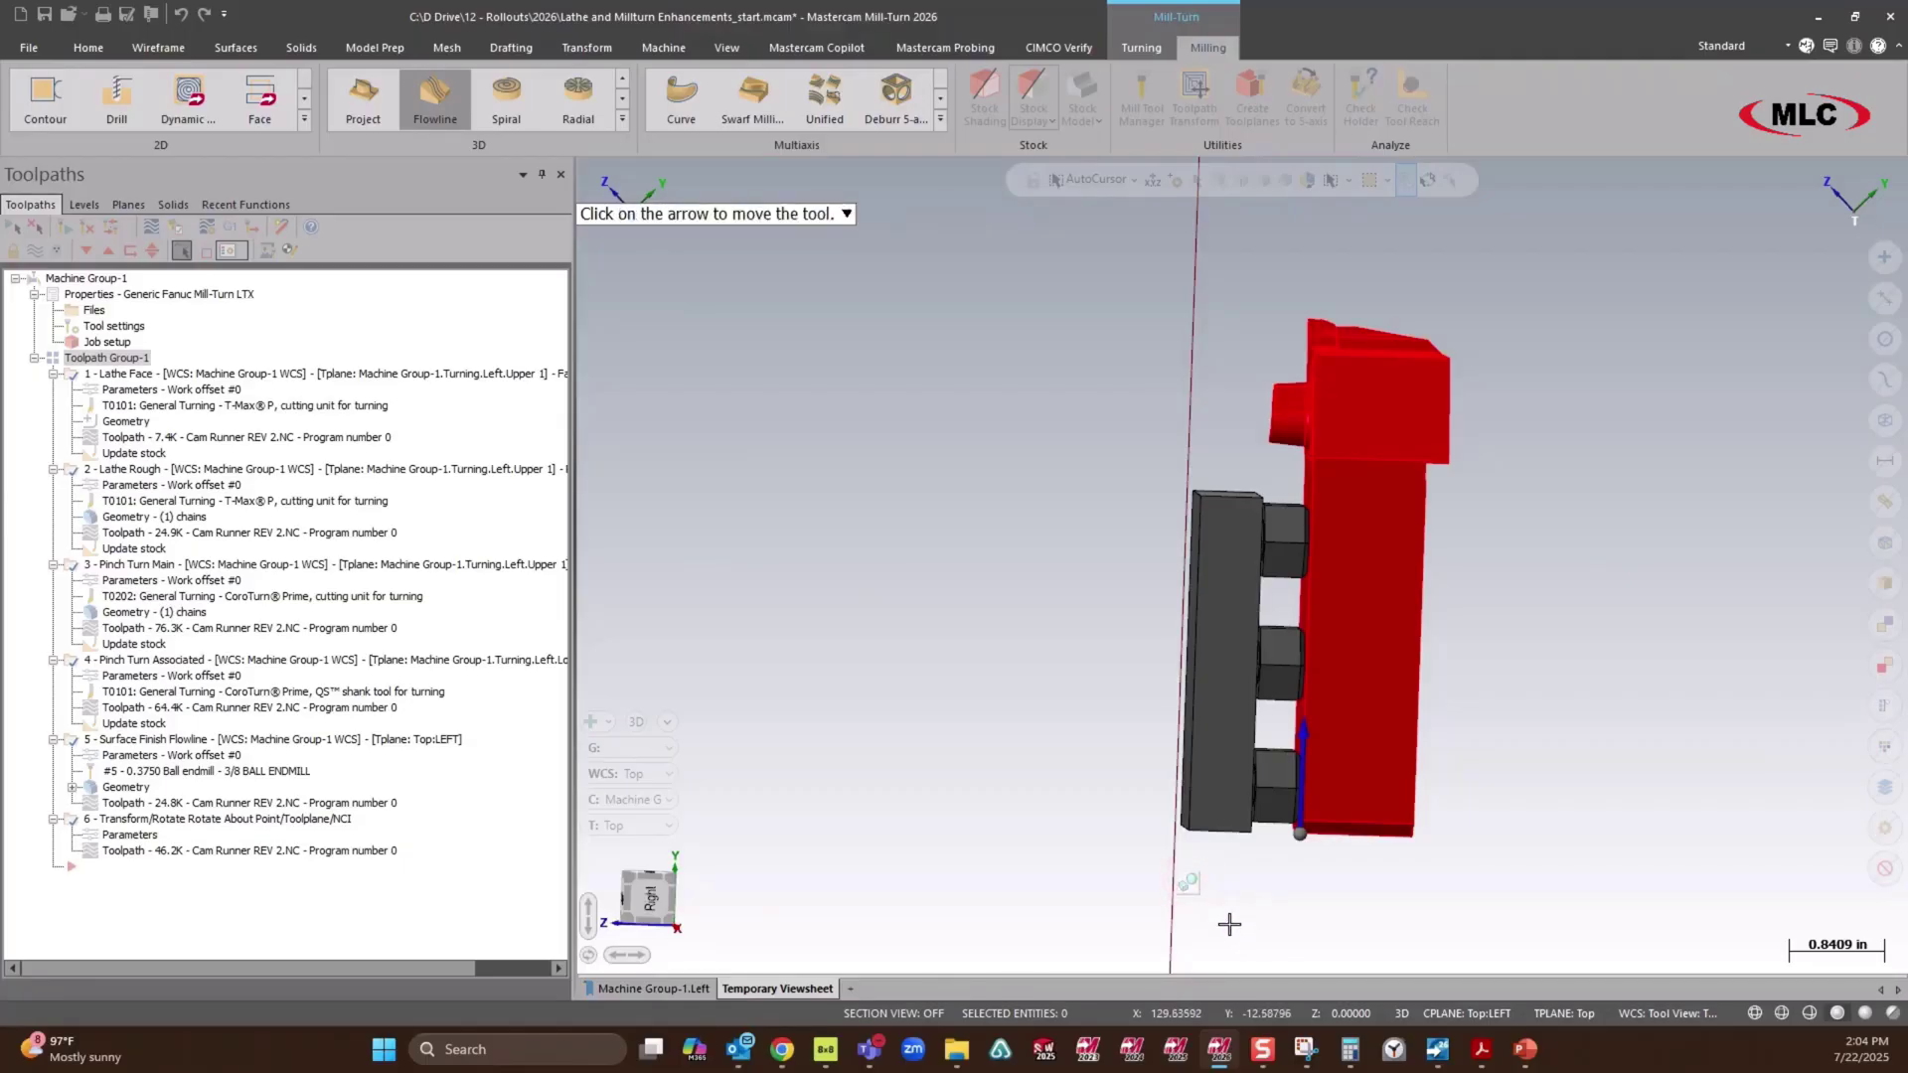
click(1192, 883)
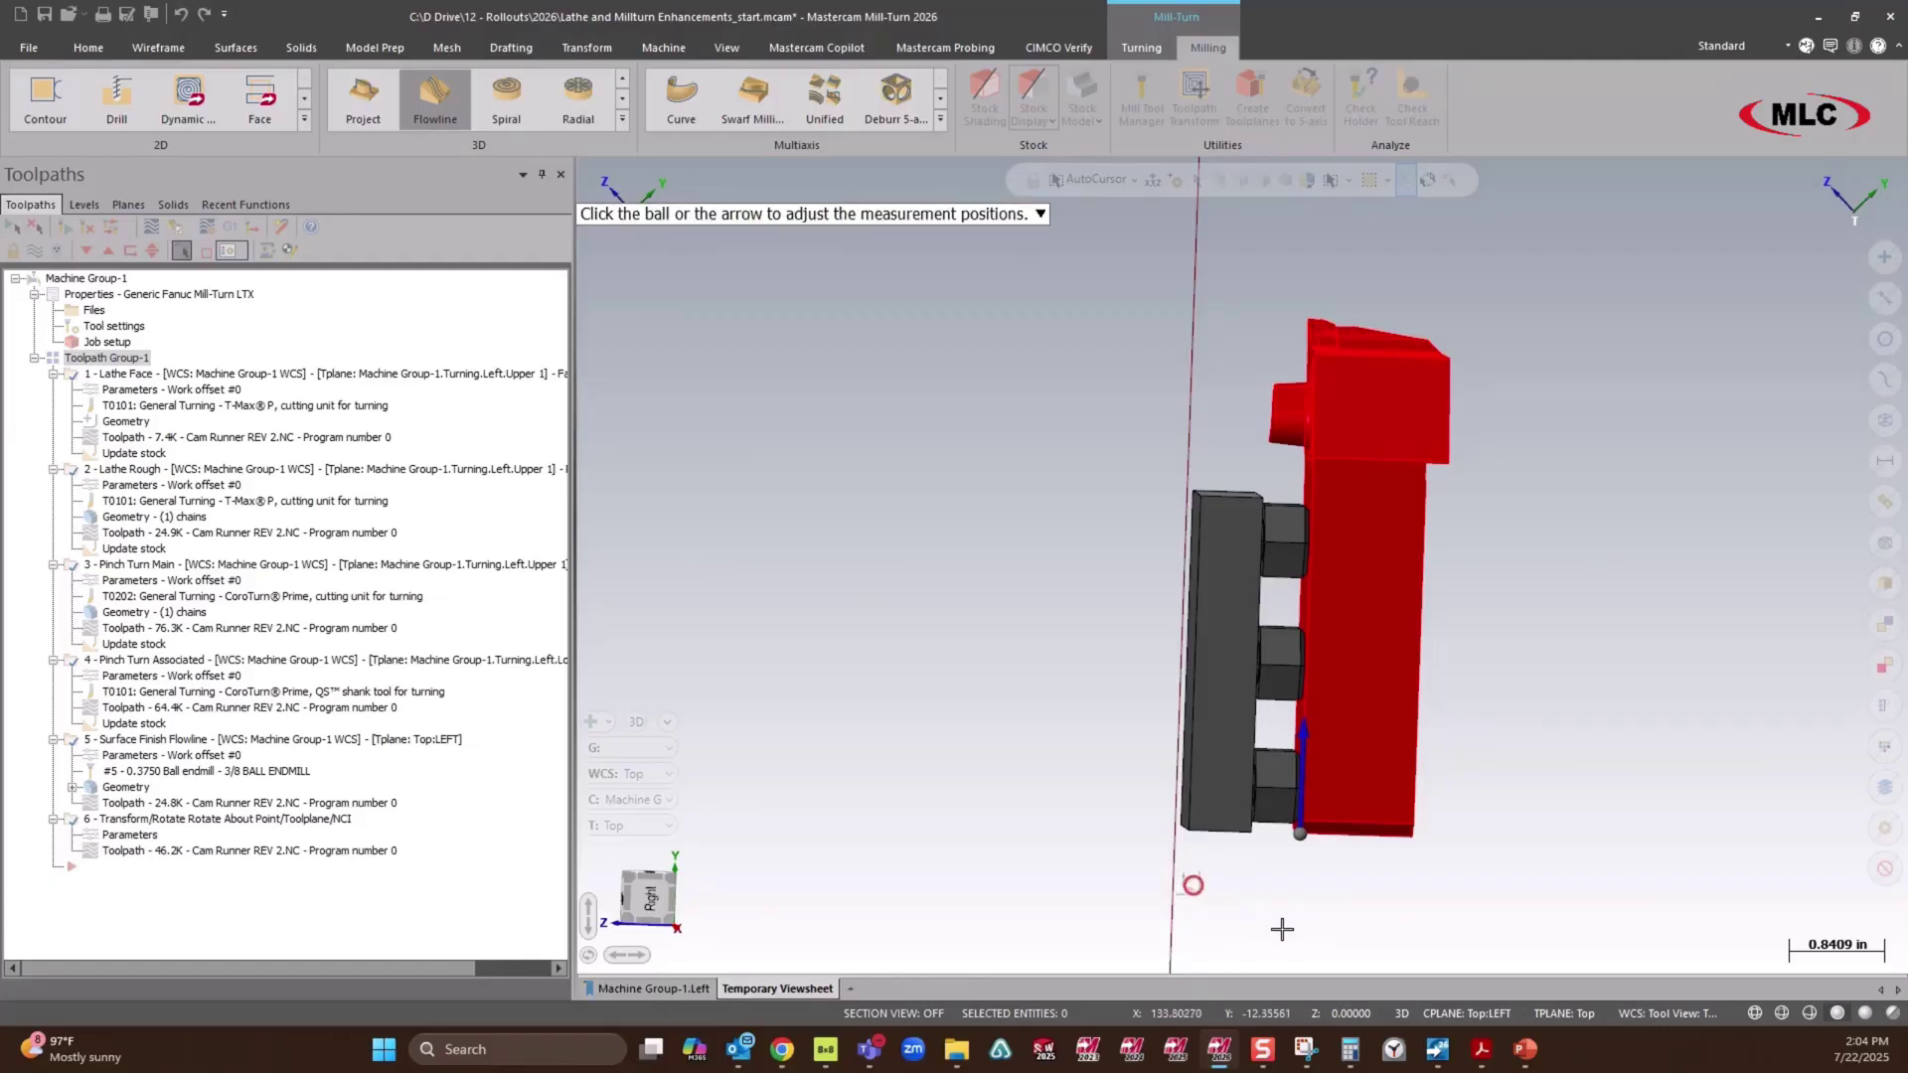
click(1299, 776)
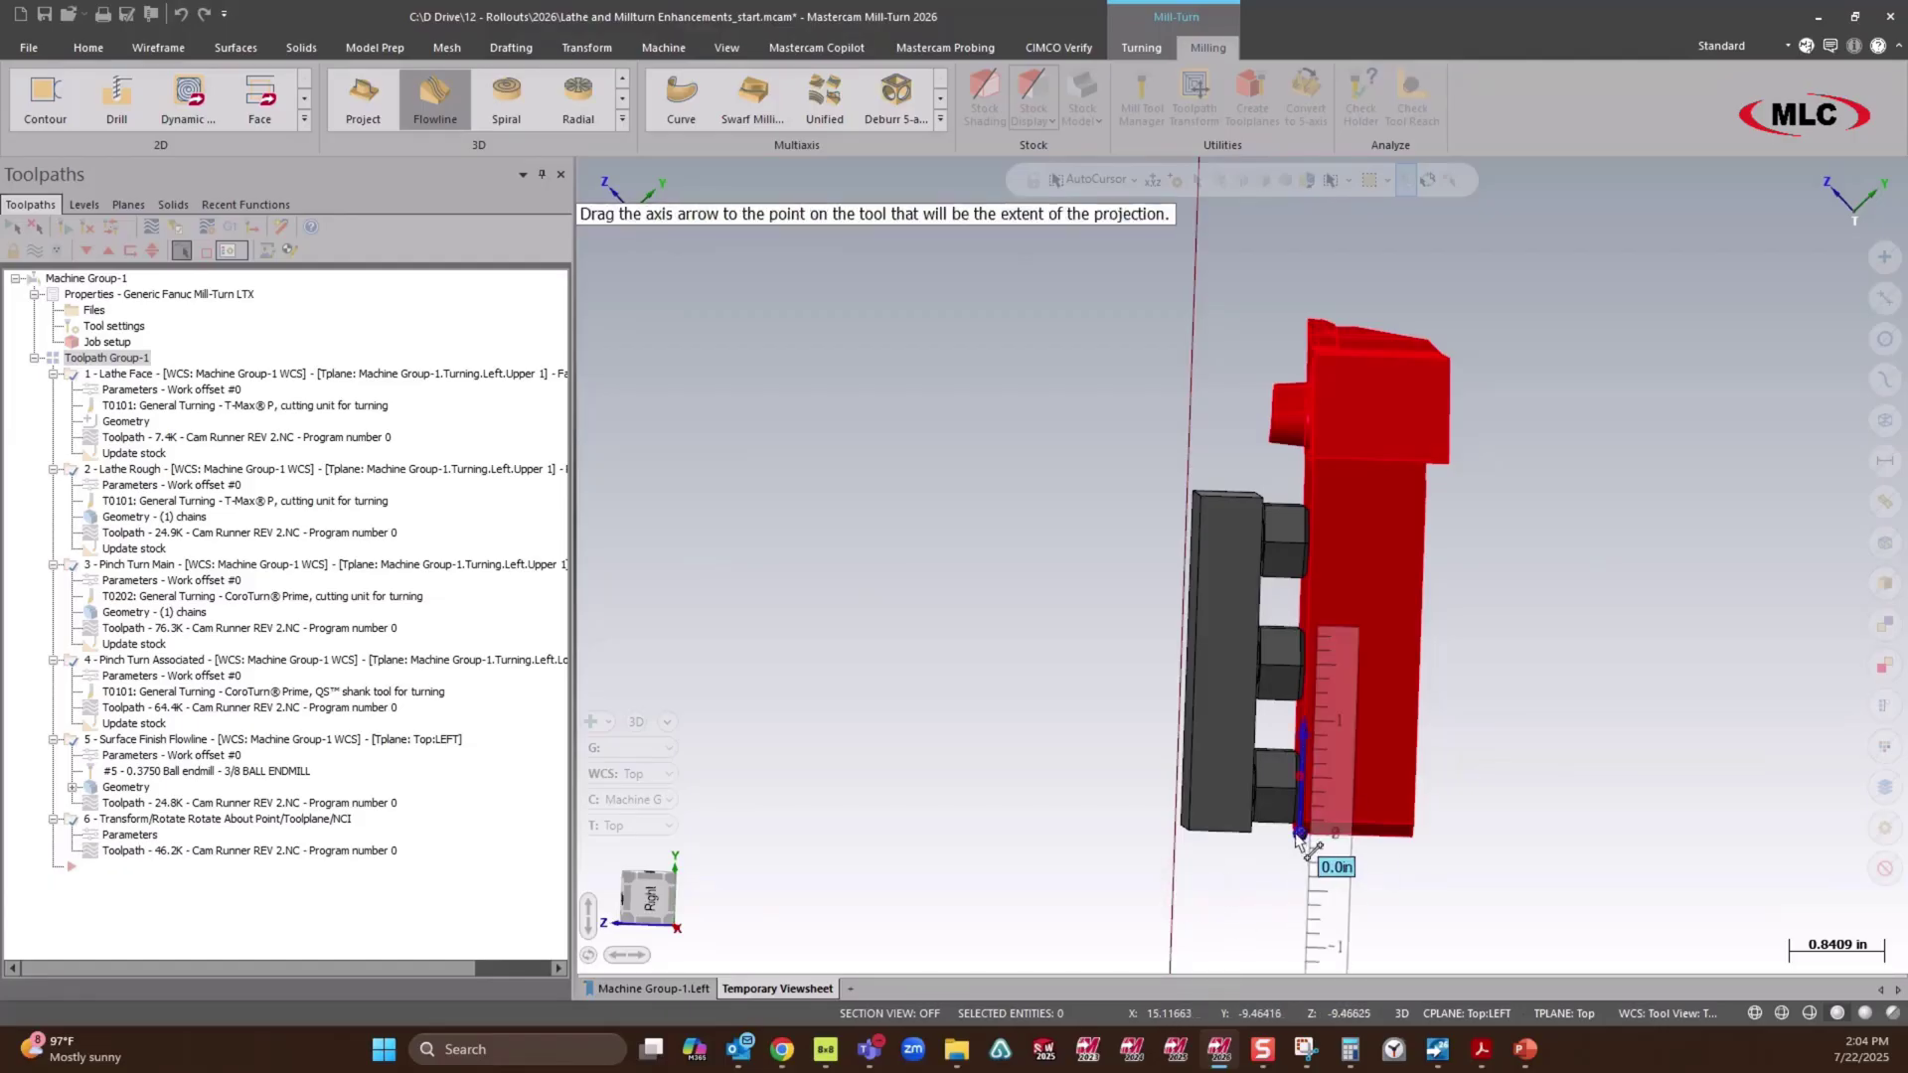
mouse_move(1299, 776)
mouse_down()
mouse_move(1292, 343)
mouse_move(1222, 295)
mouse_move(1208, 350)
mouse_move(1243, 287)
mouse_move(1189, 298)
mouse_move(1232, 334)
mouse_move(1258, 313)
mouse_up()
scroll(1292, 343, up, 5)
scroll(987, 546, down, 8)
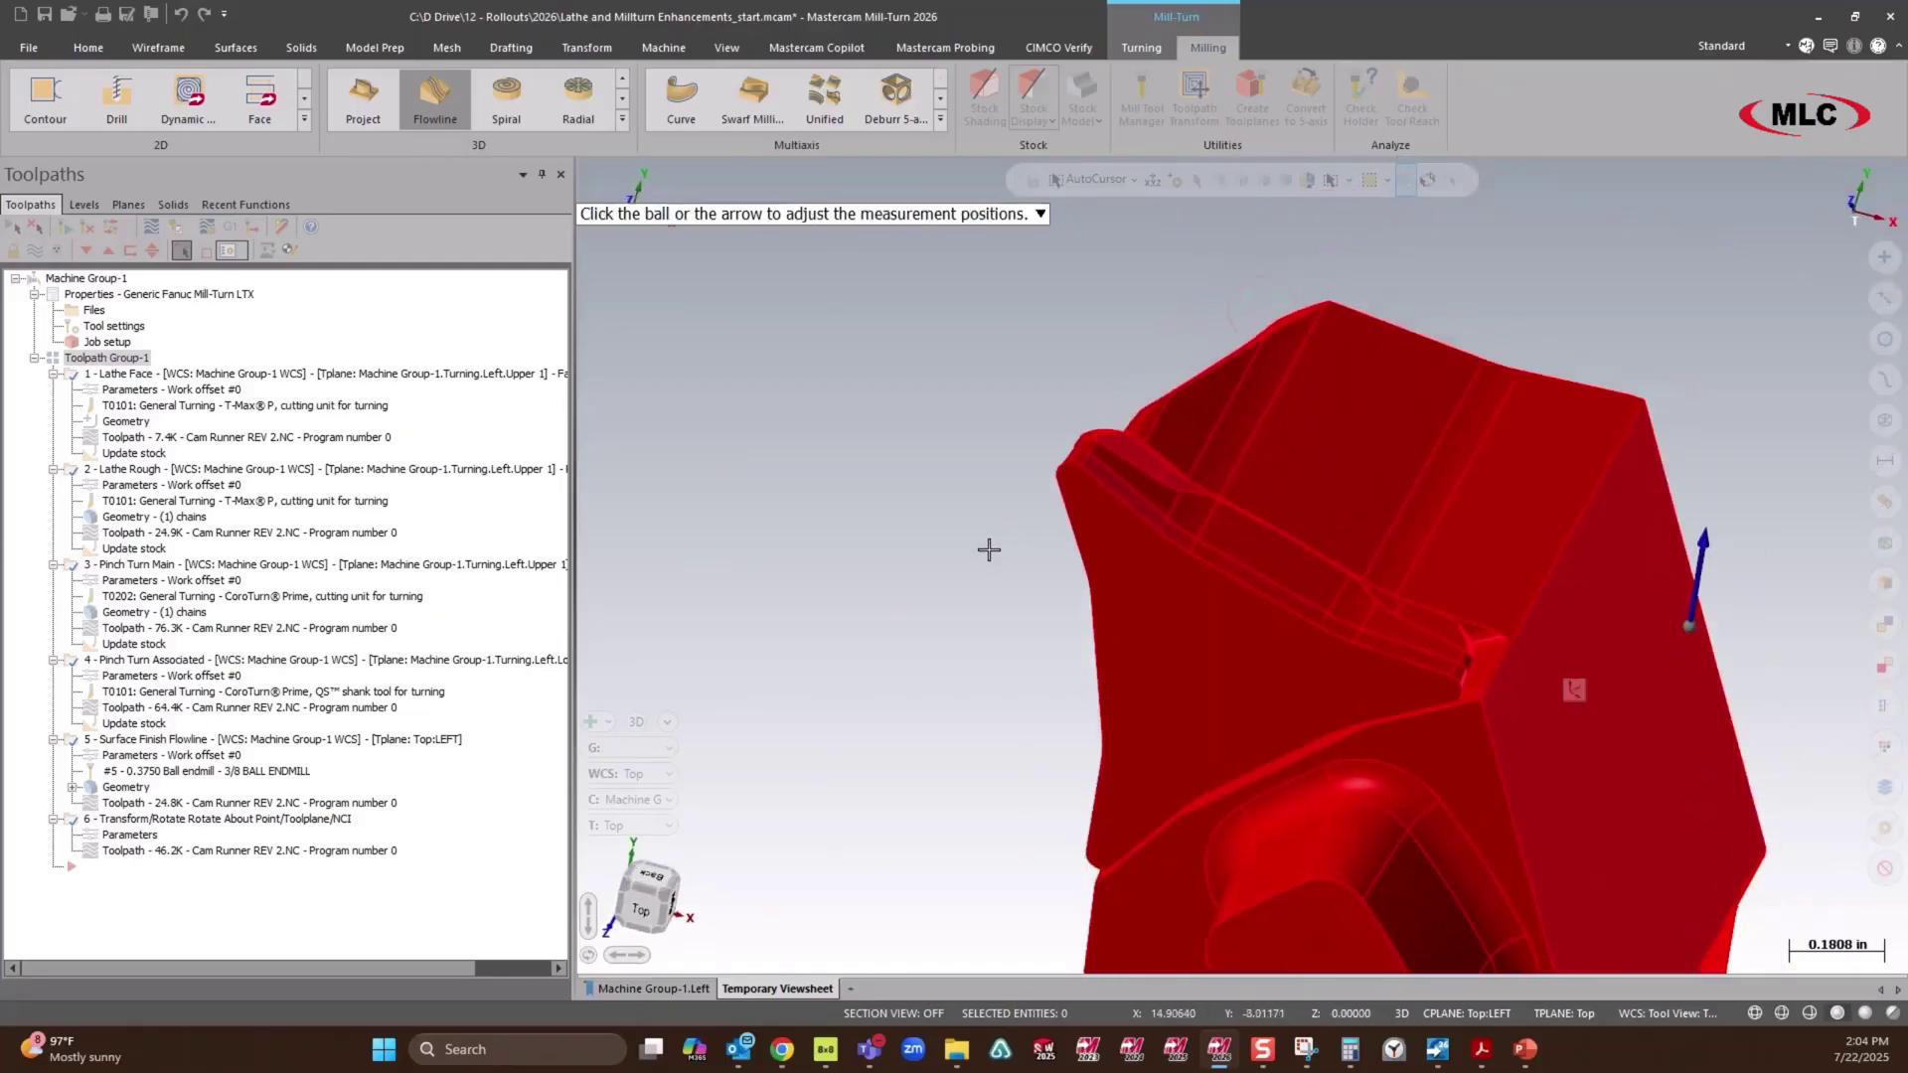
scroll(984, 566, down, 3)
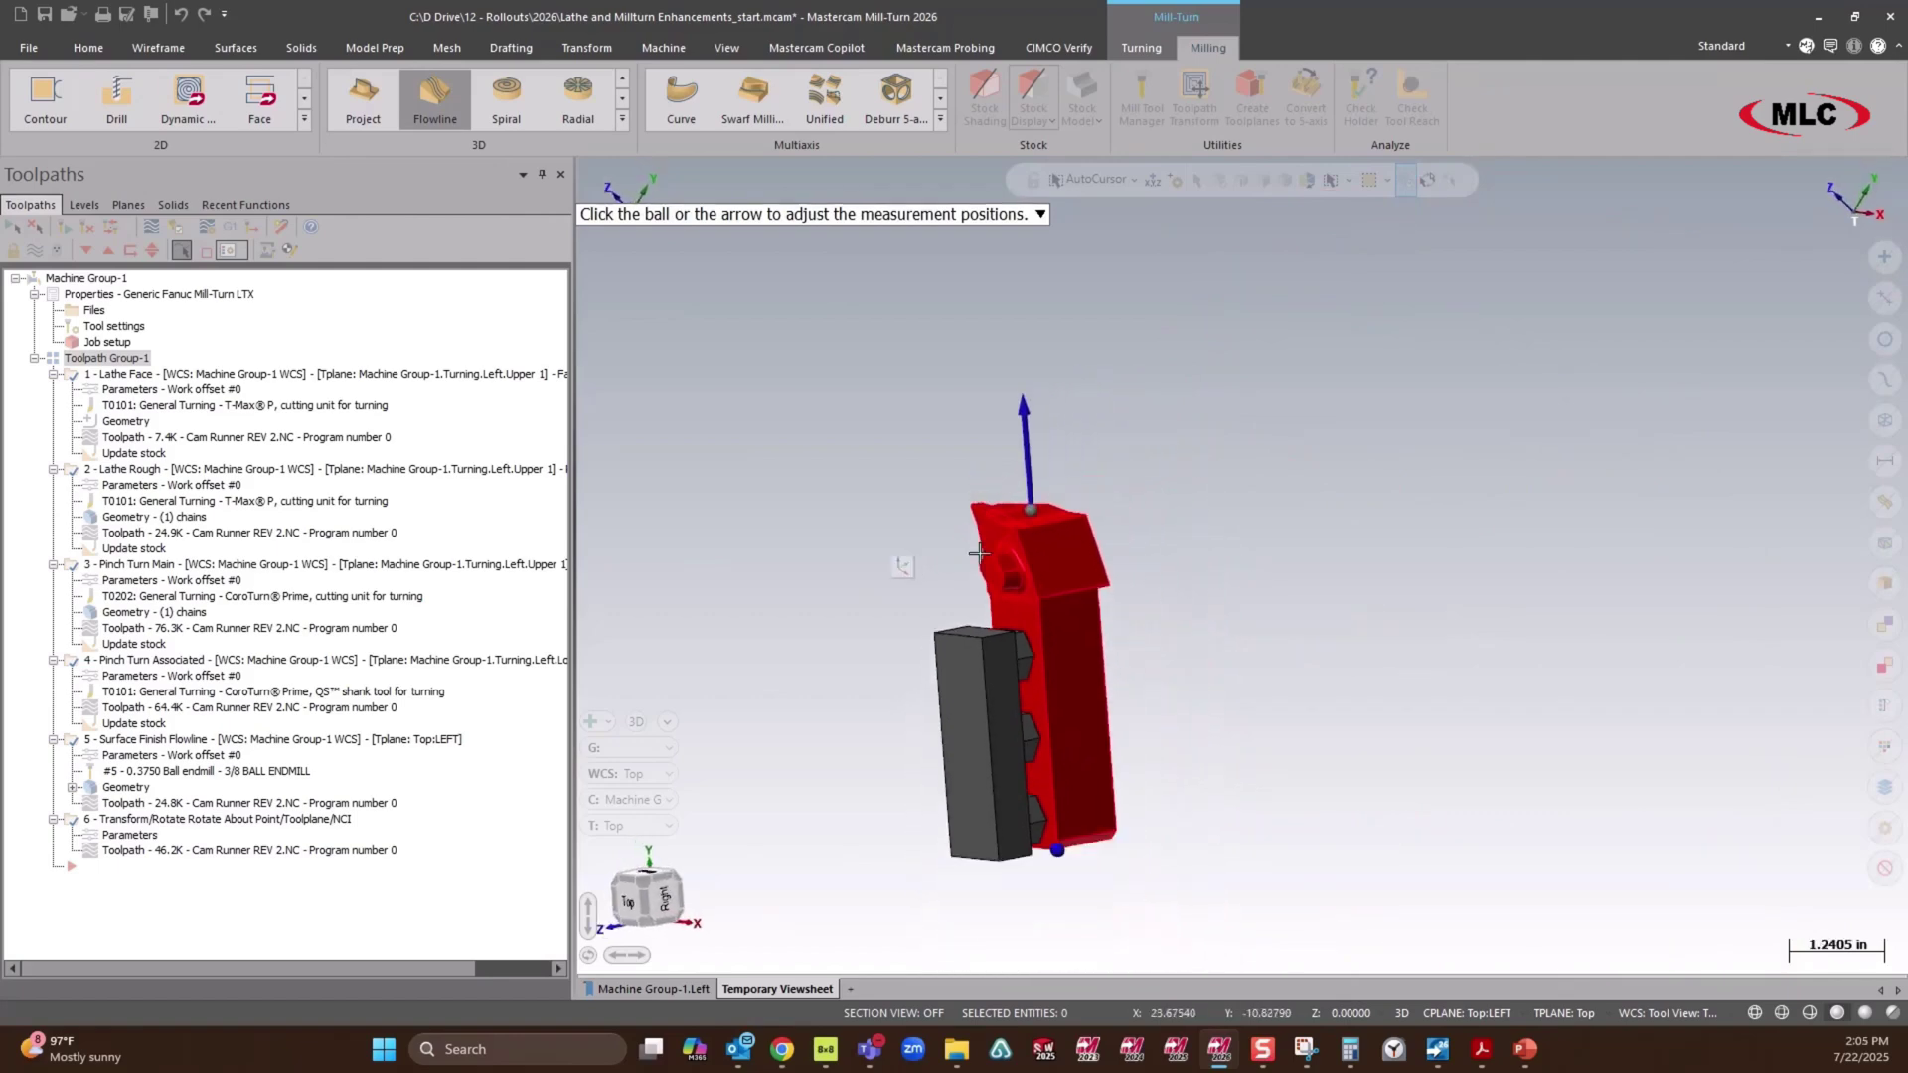
Place the measurement origin ball at the locator's upper end as the base for the projection.
click(1056, 850)
scroll(1024, 636, up, 5)
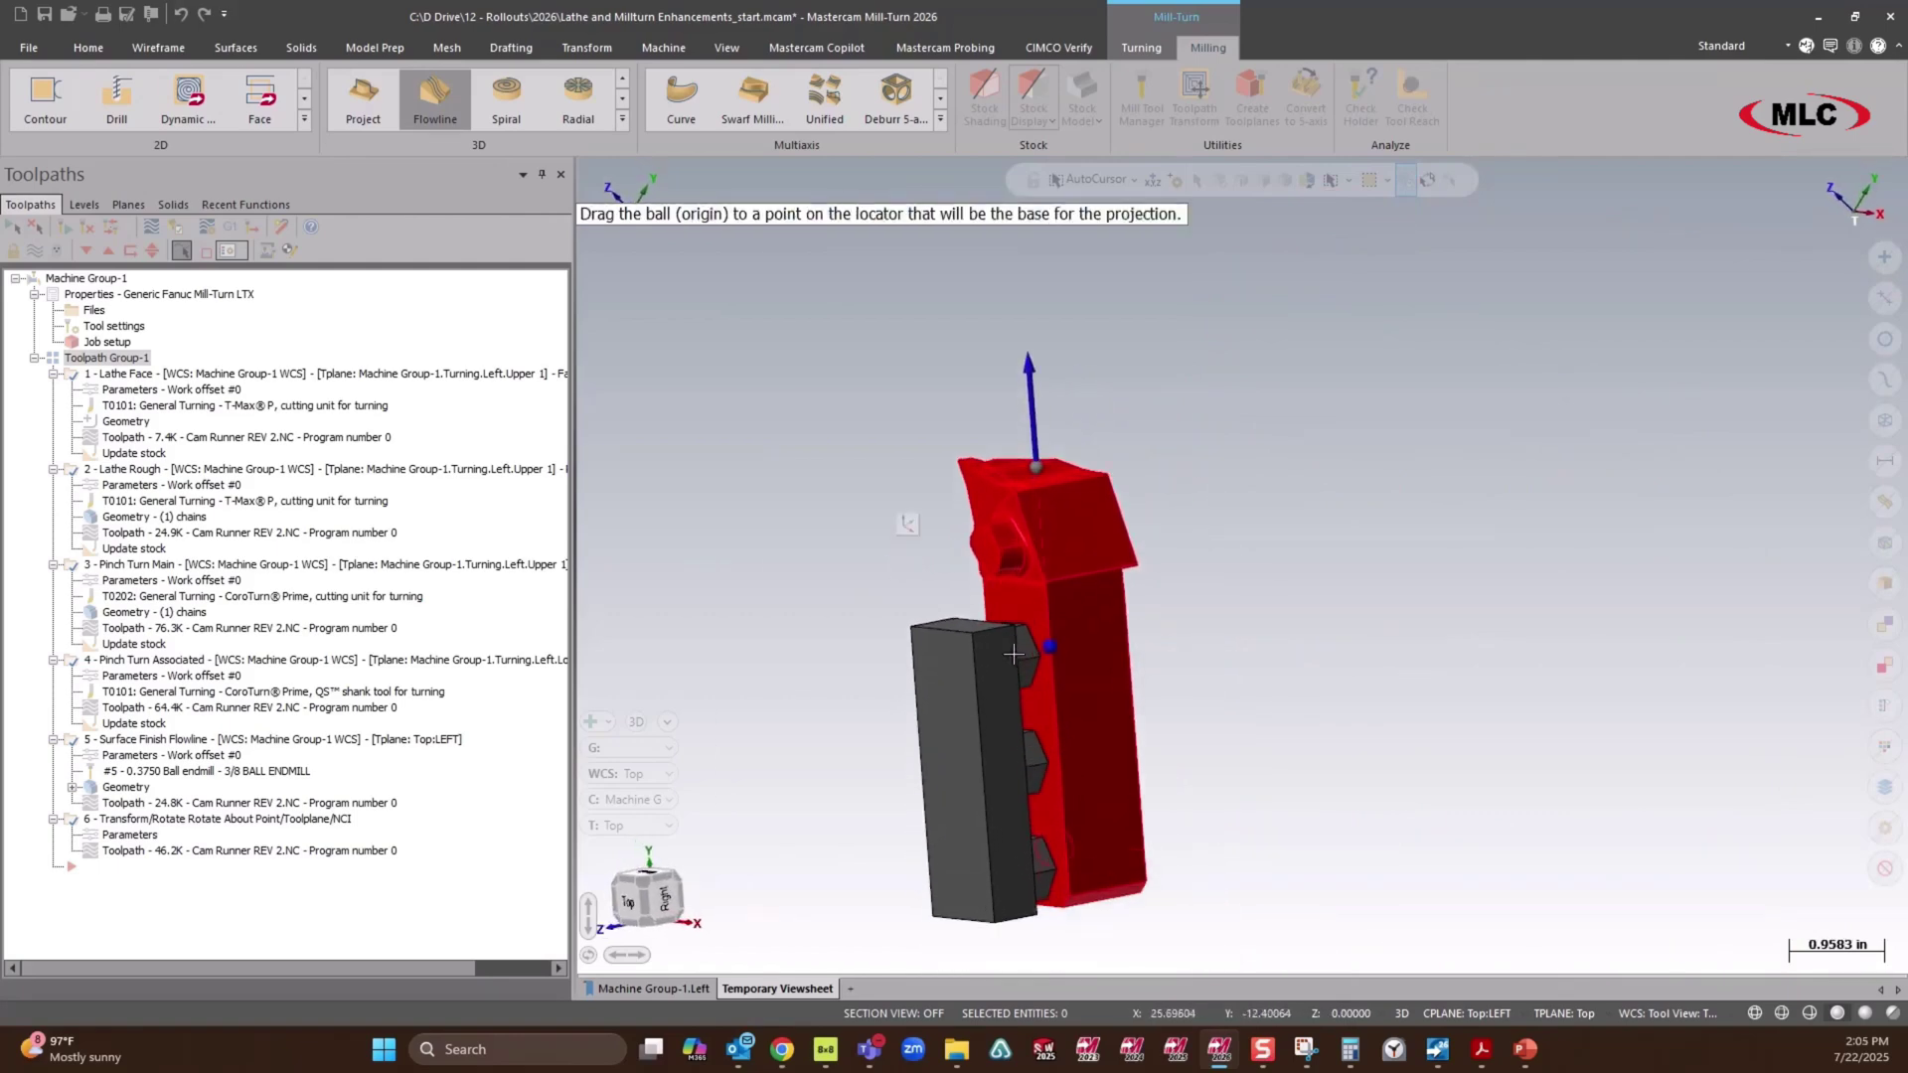
click(1014, 606)
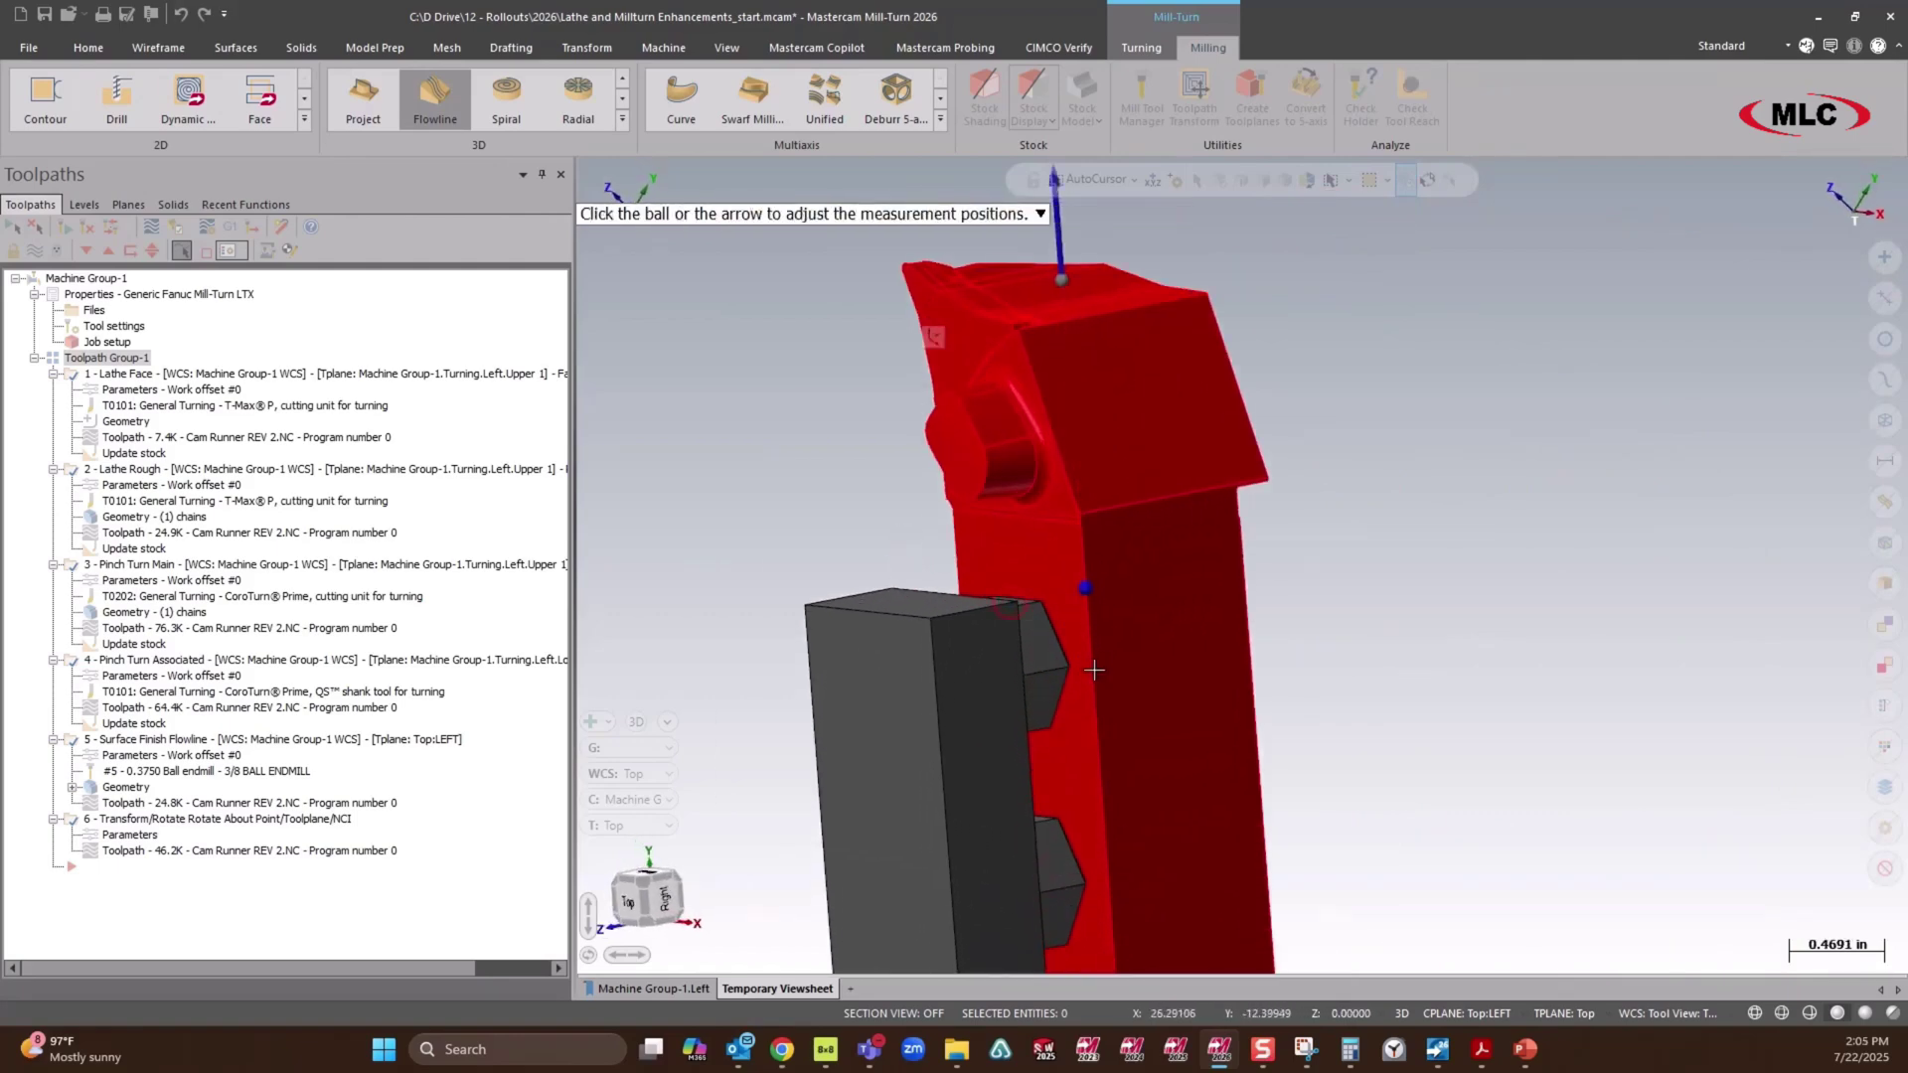
scroll(1146, 707, down, 2)
middle_drag(1278, 704, 1050, 552)
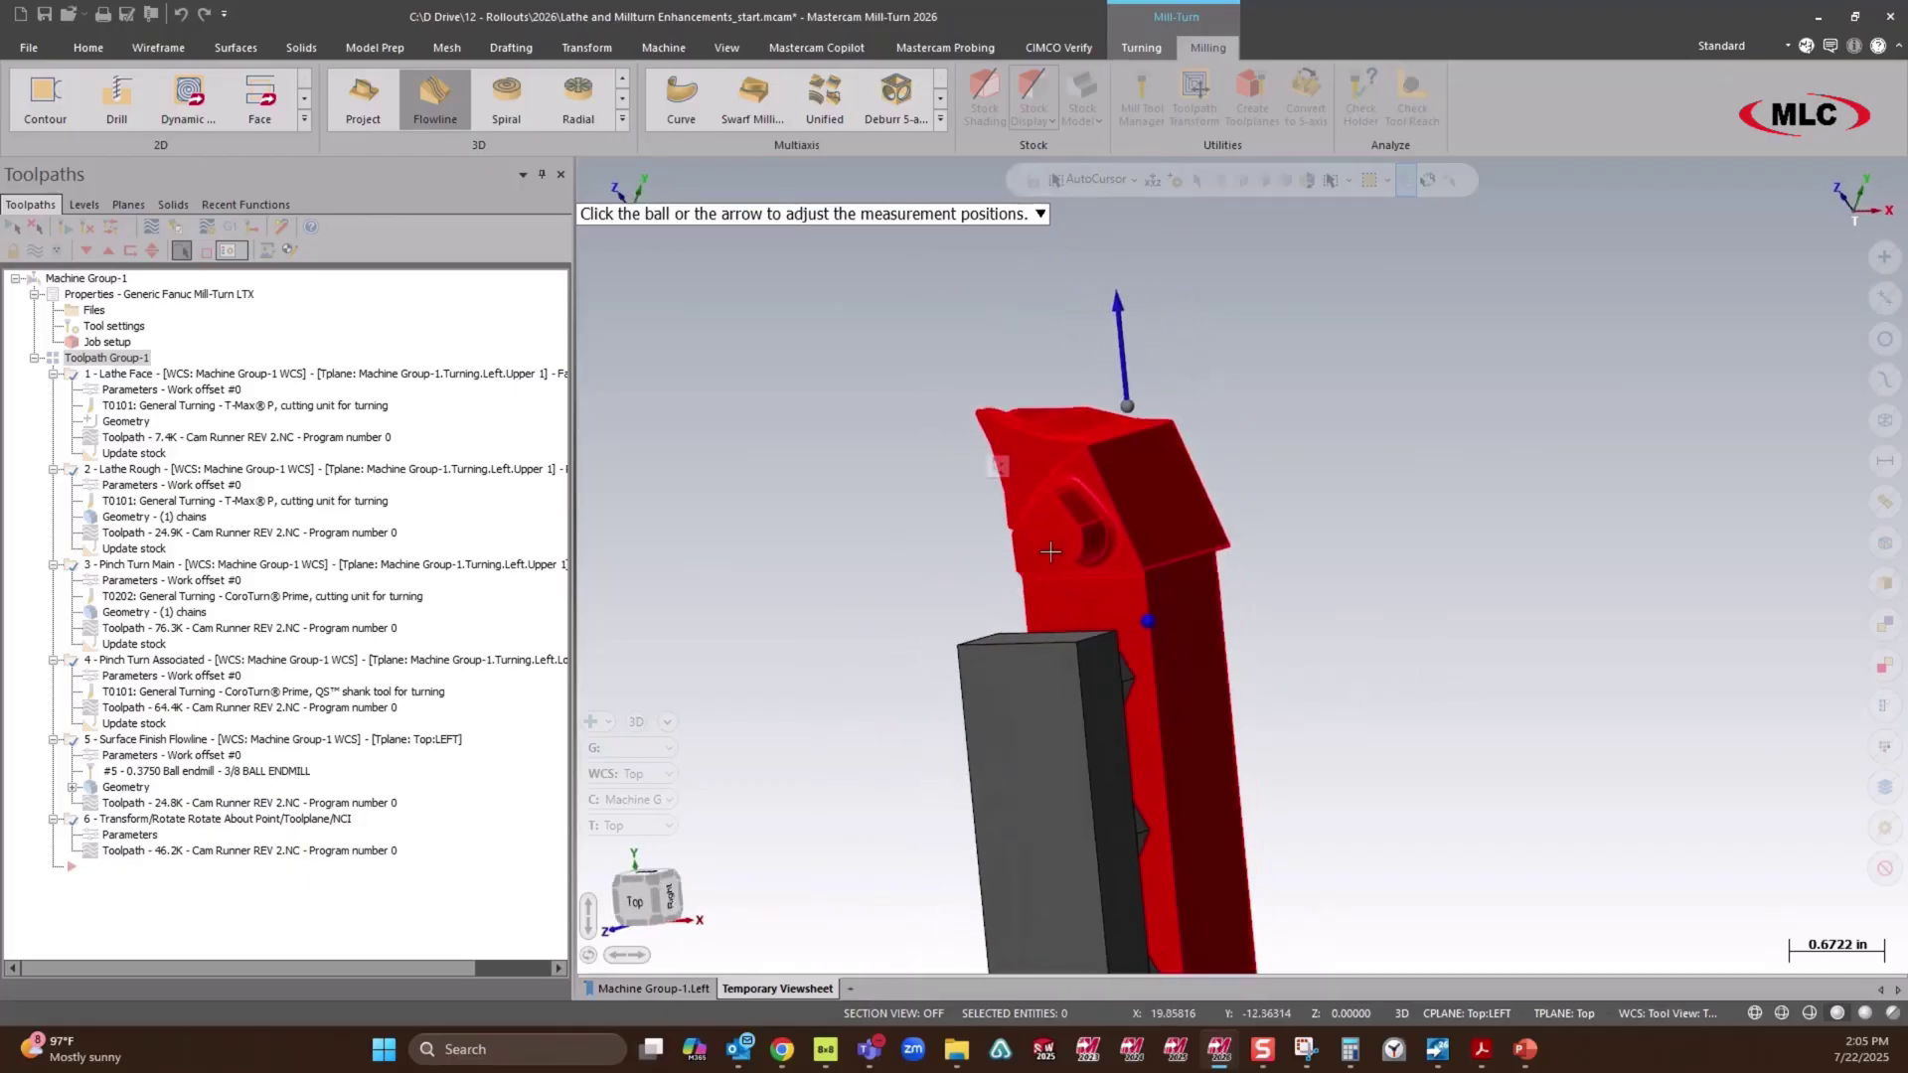
Move the tool along its axis to a 2.5 in projection from the locator and leave the positioning view.
click(1001, 465)
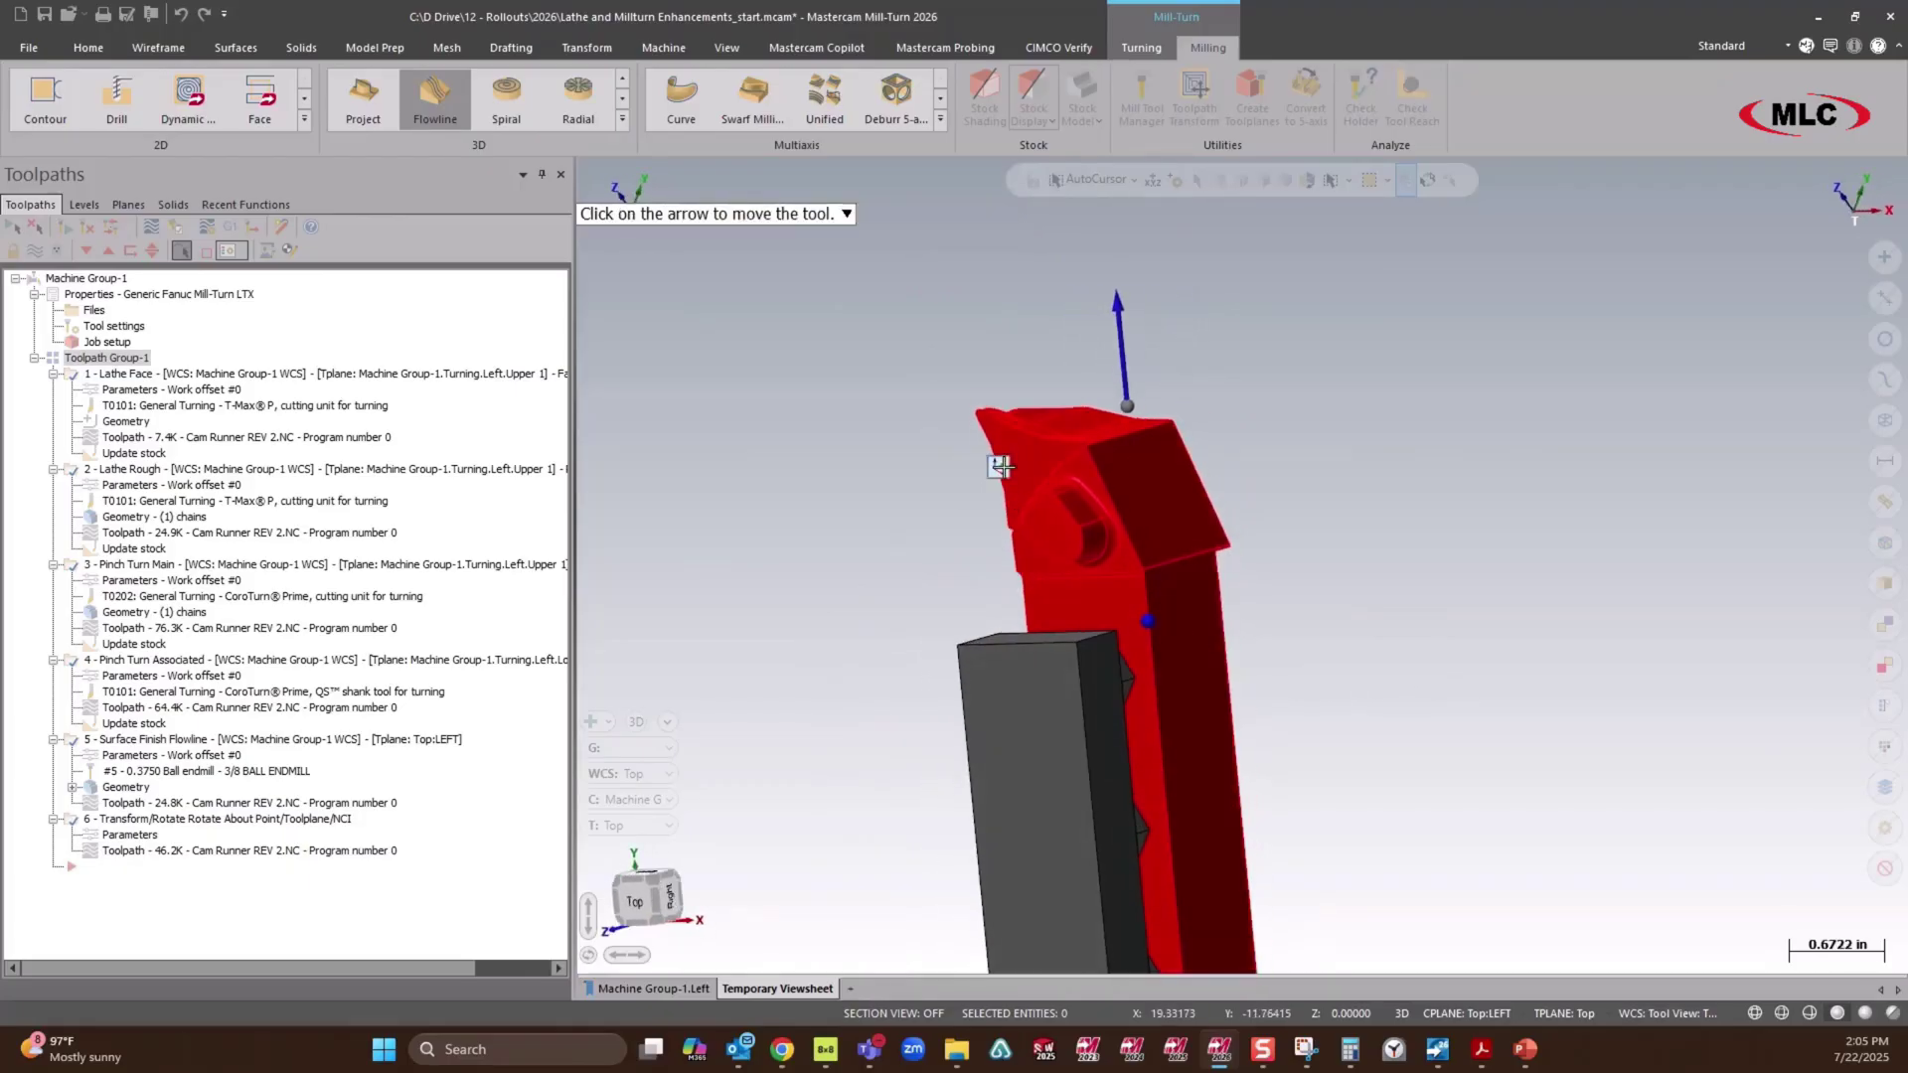
click(1125, 358)
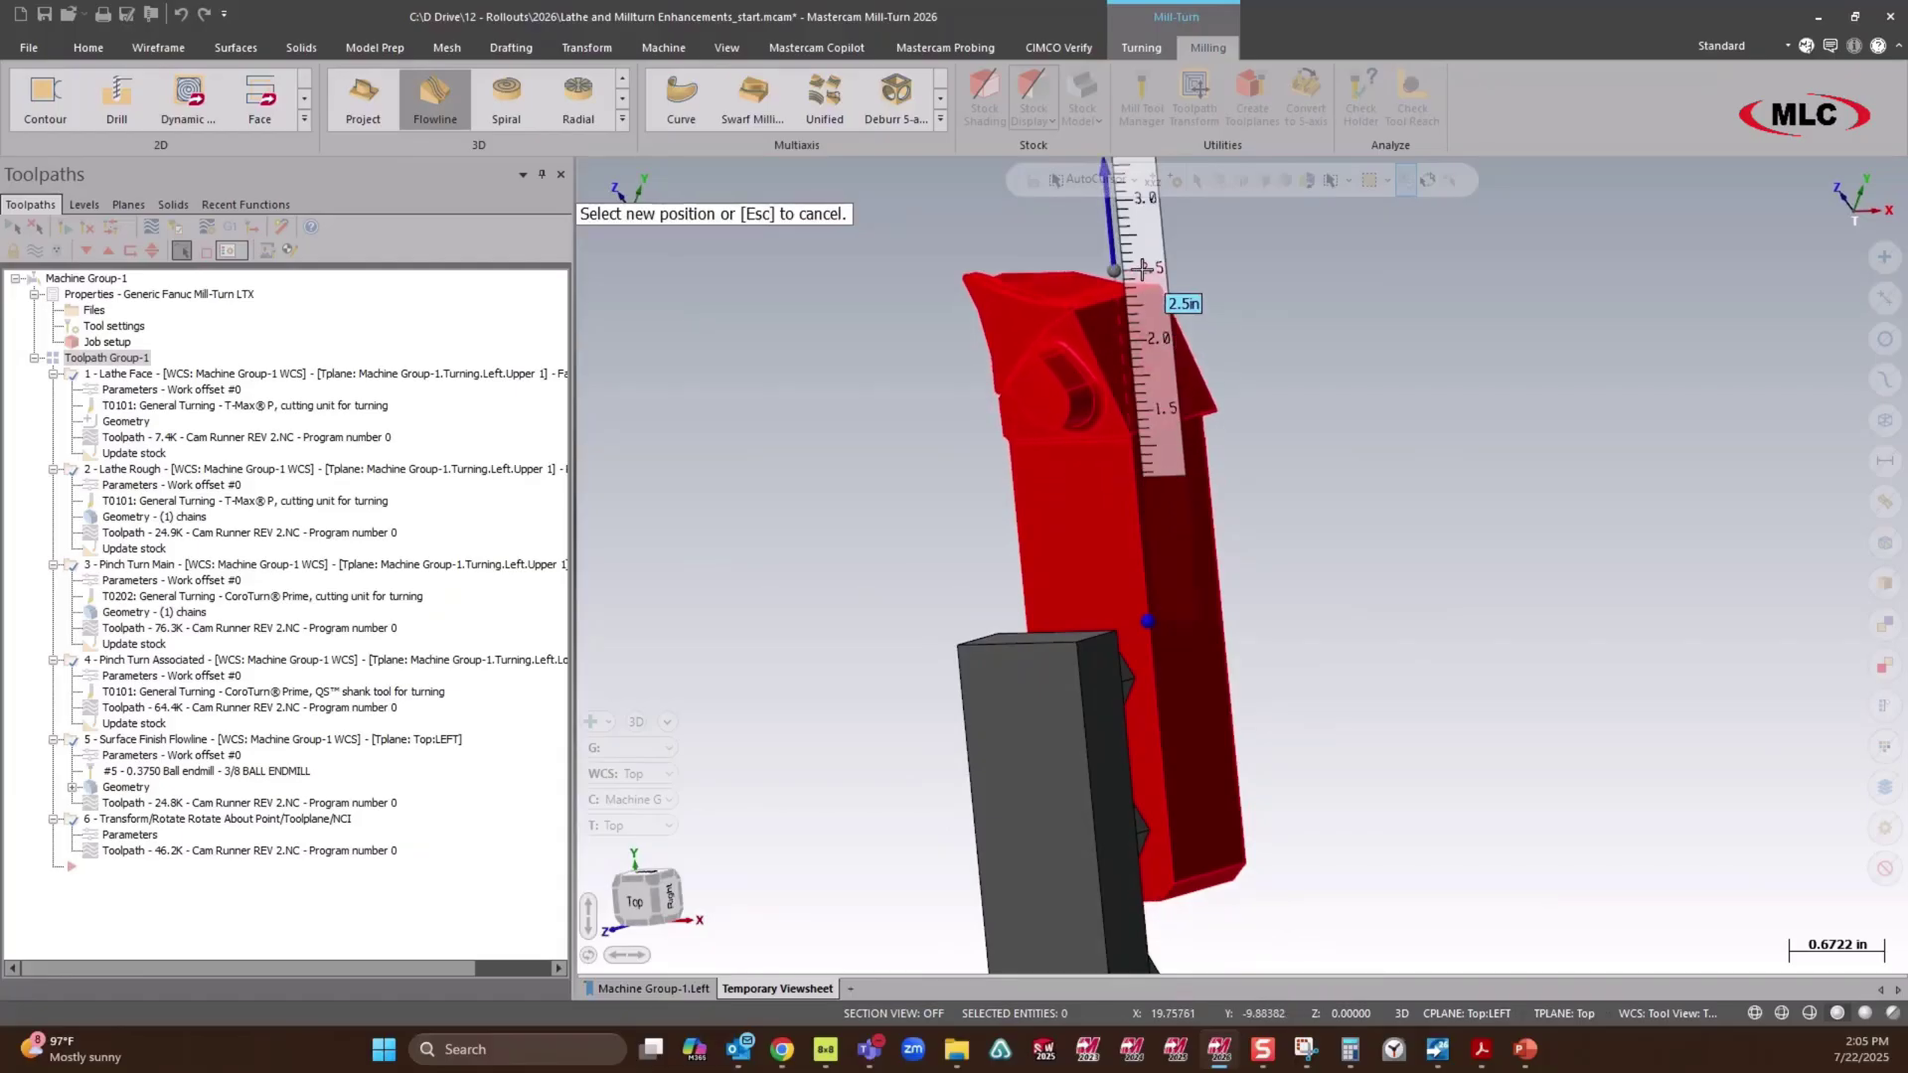
click(1143, 268)
scroll(1315, 725, down, 3)
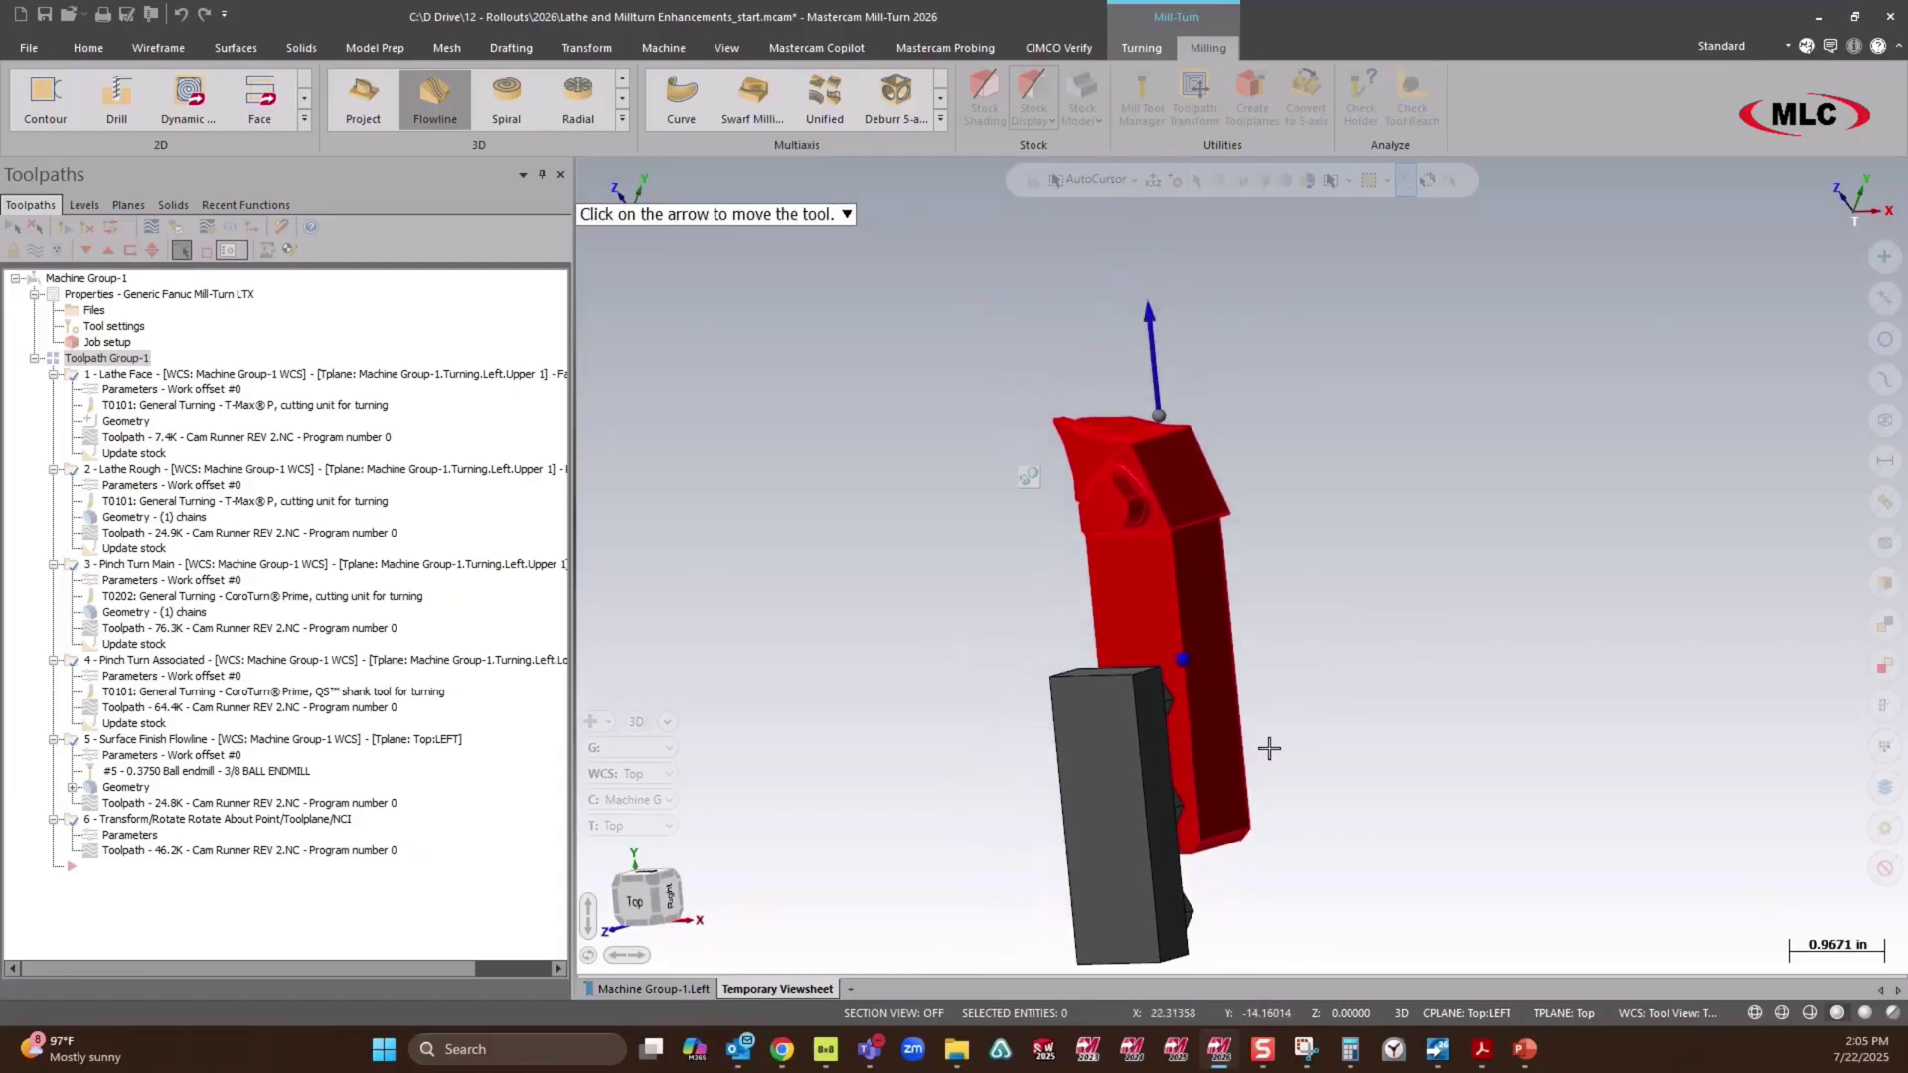
middle_drag(1269, 749, 1172, 861)
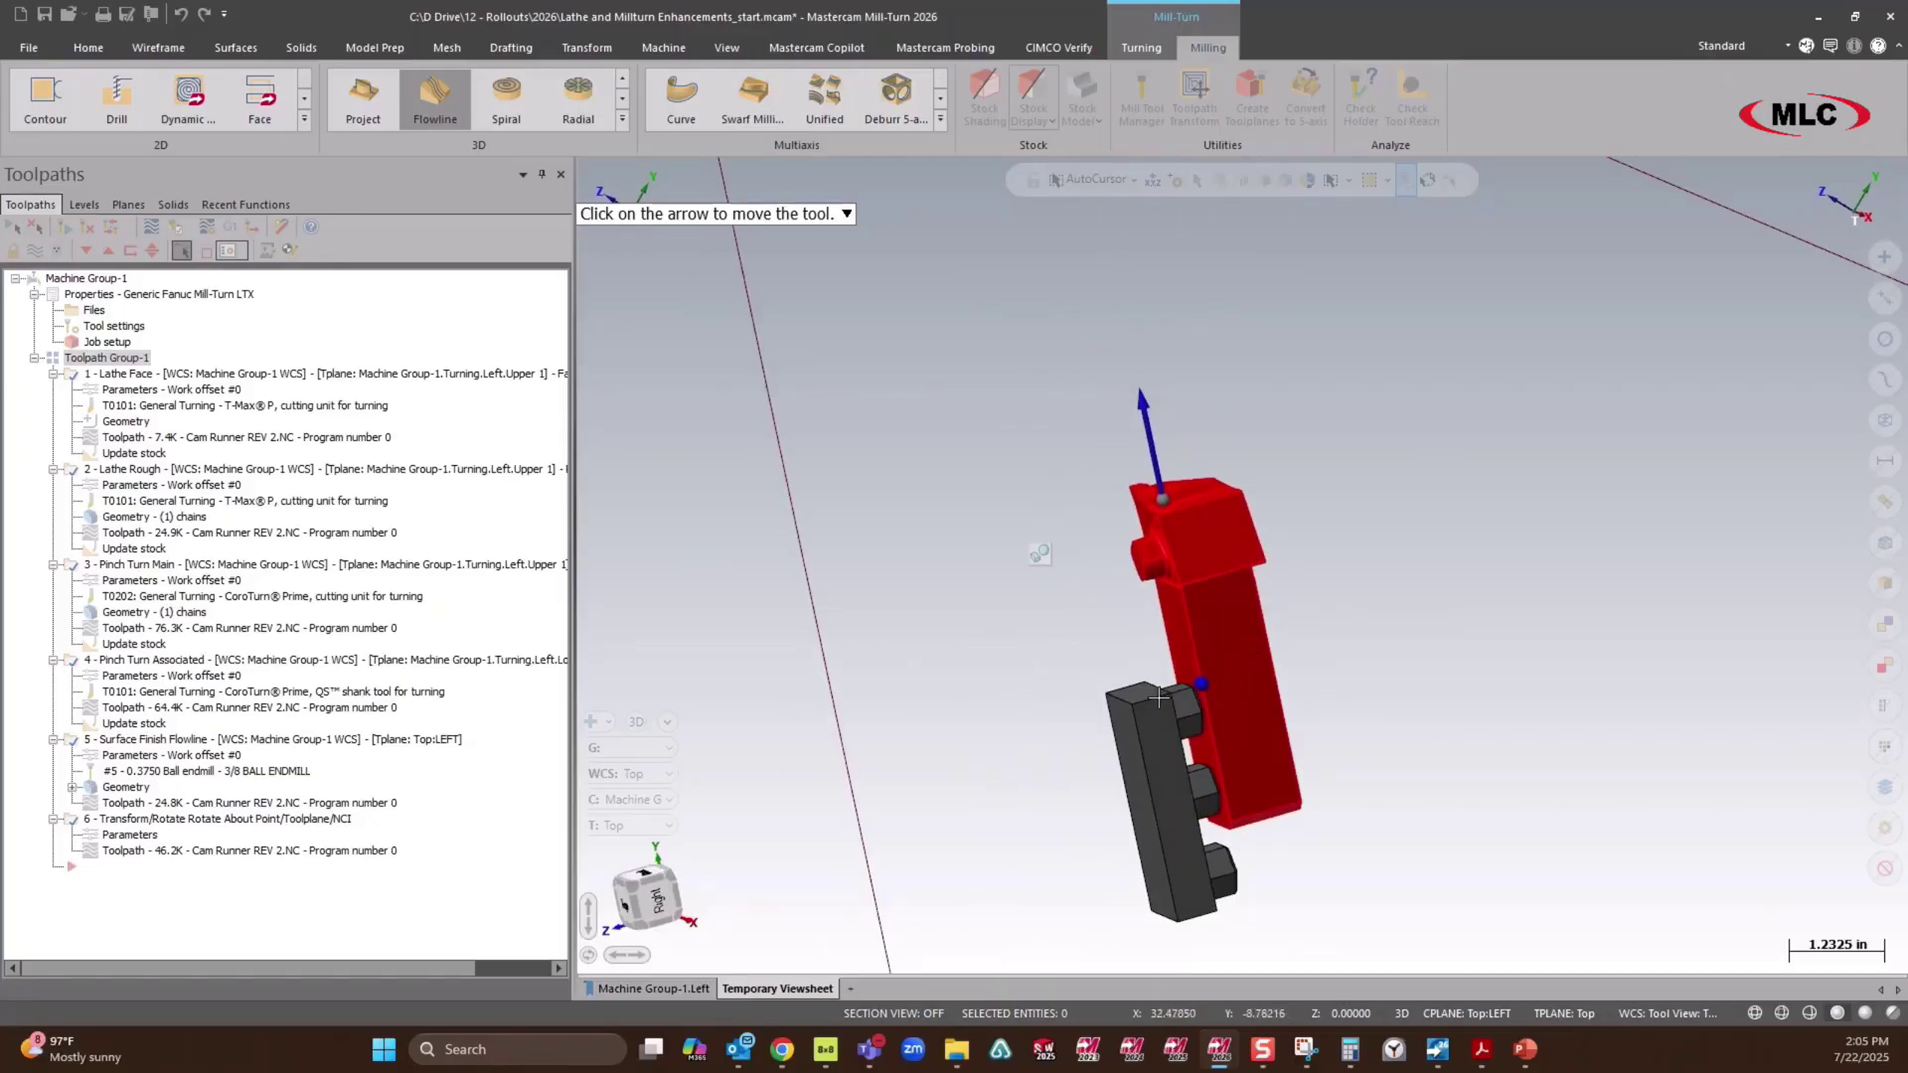
key(Escape)
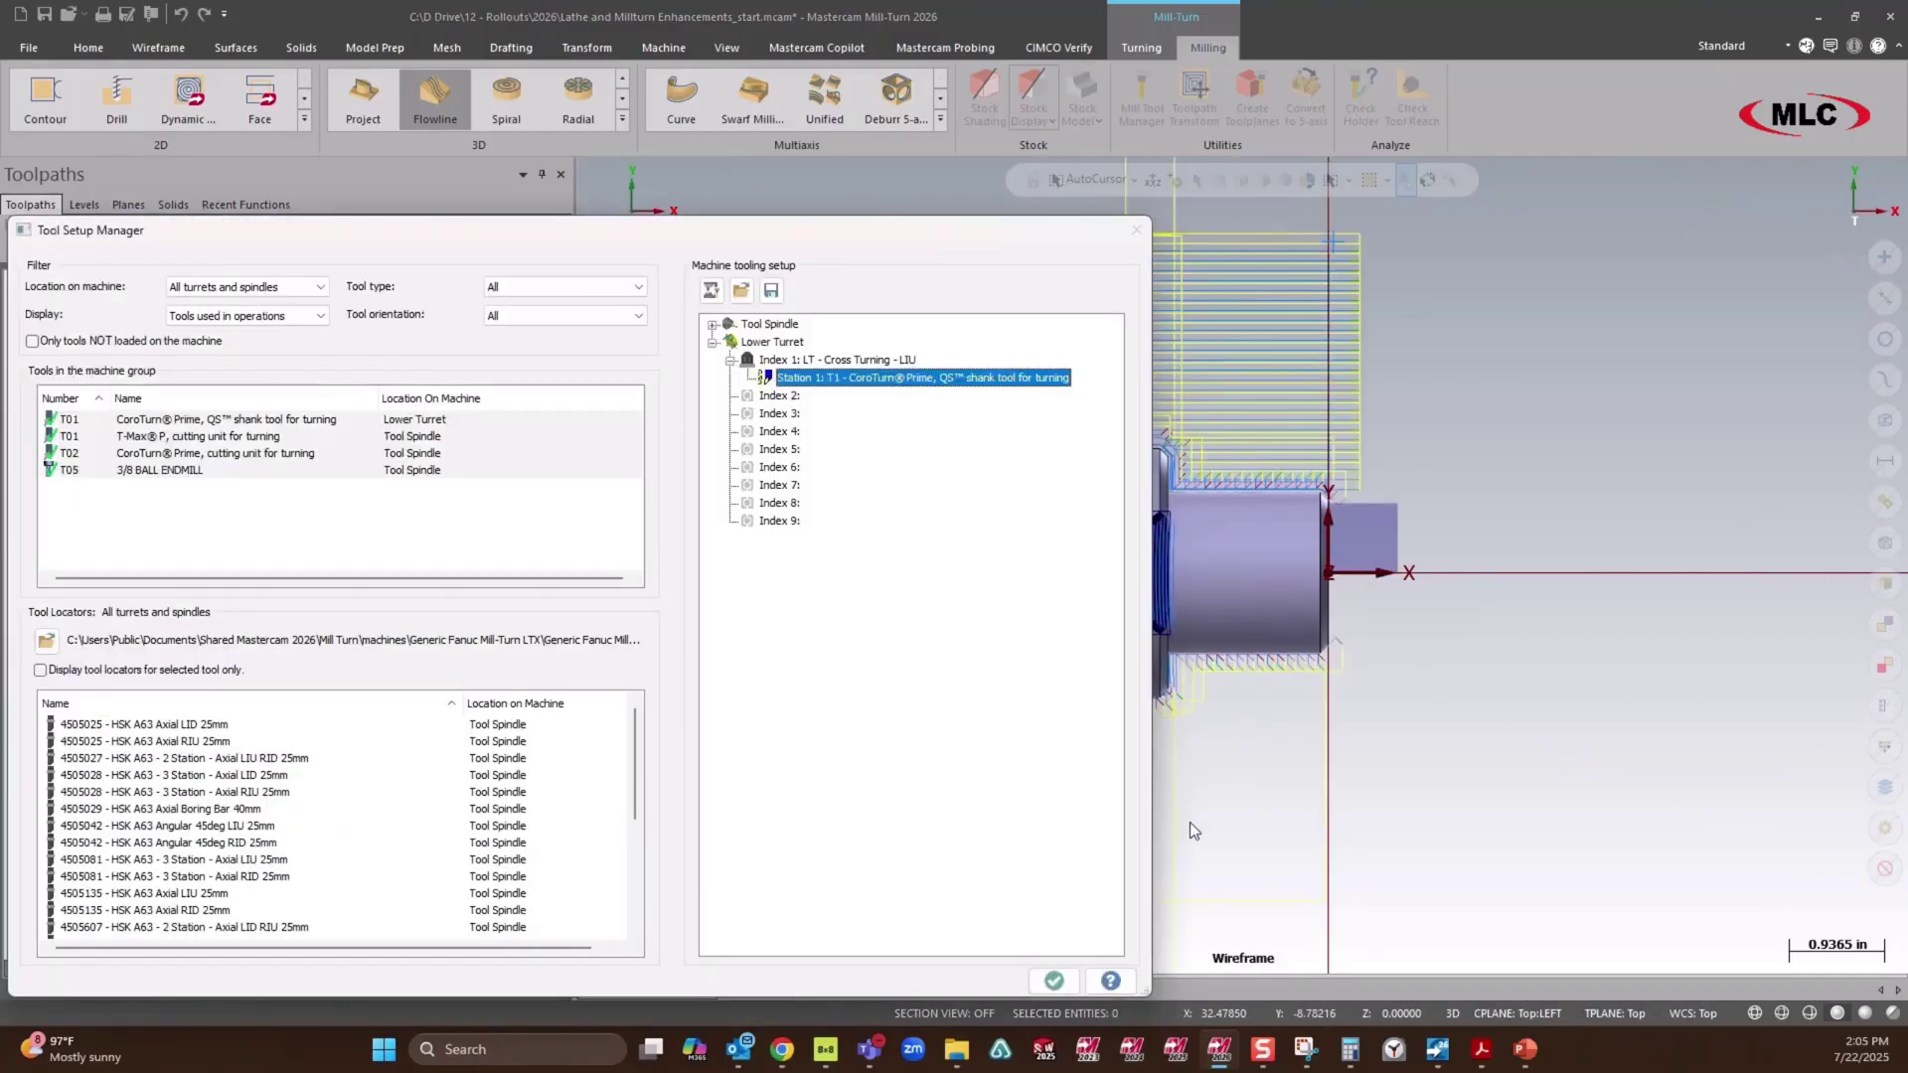
View the Lower Turret with all its children and examine the position of the tool in the turret.
right_click(787, 343)
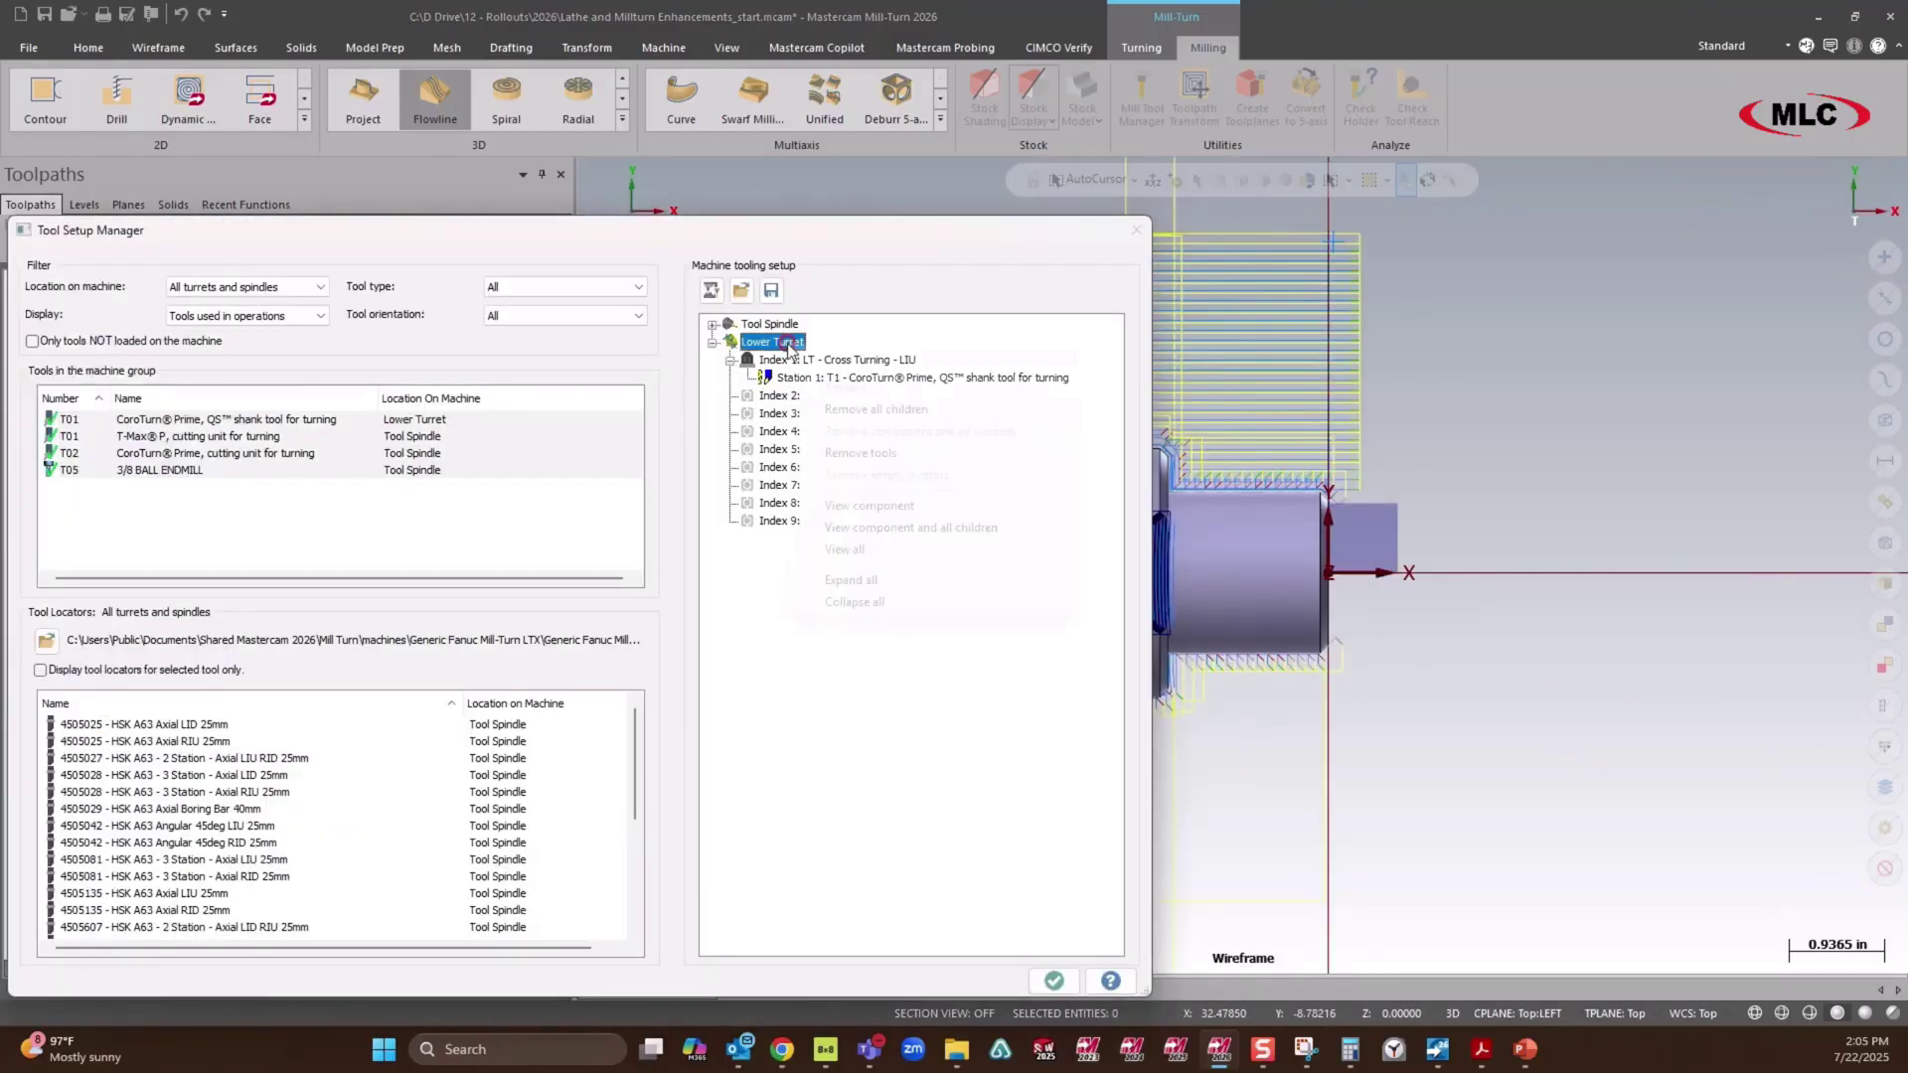
click(964, 529)
middle_drag(1517, 542, 1356, 477)
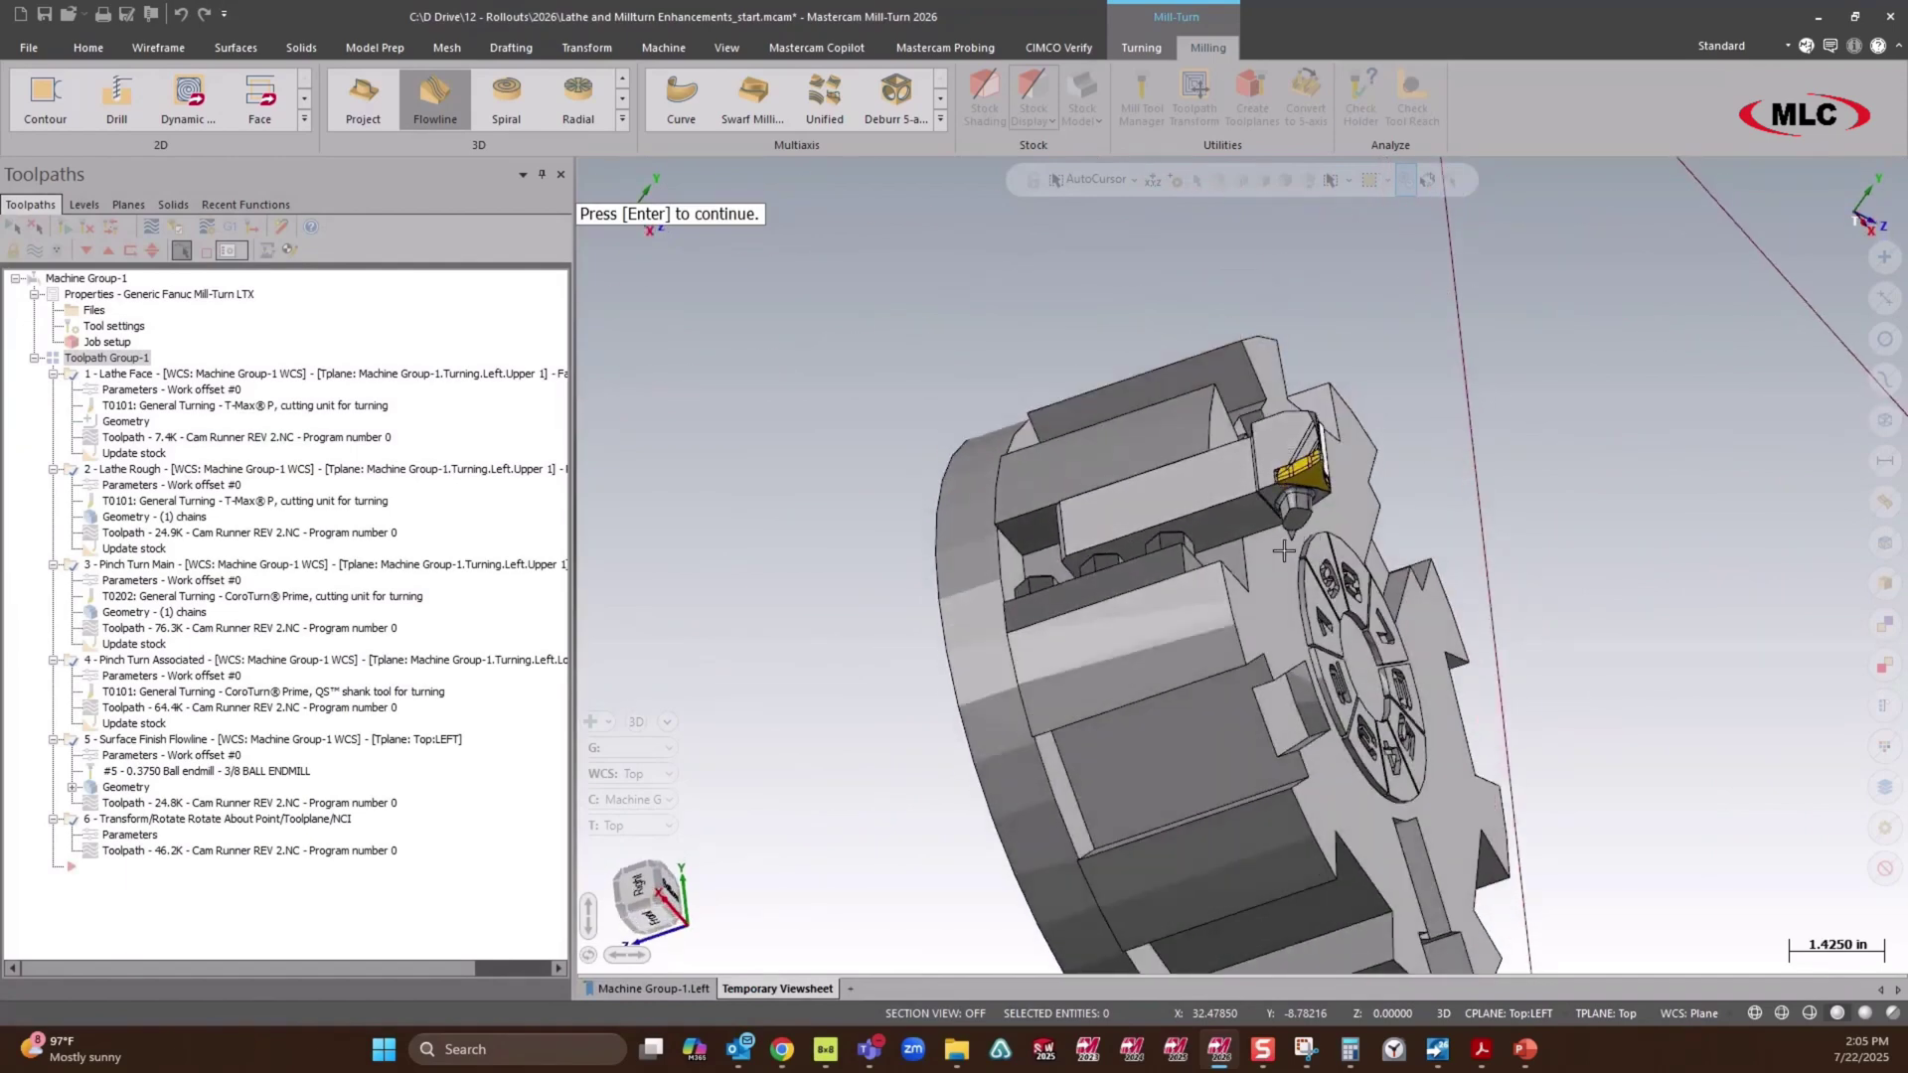
key(Return)
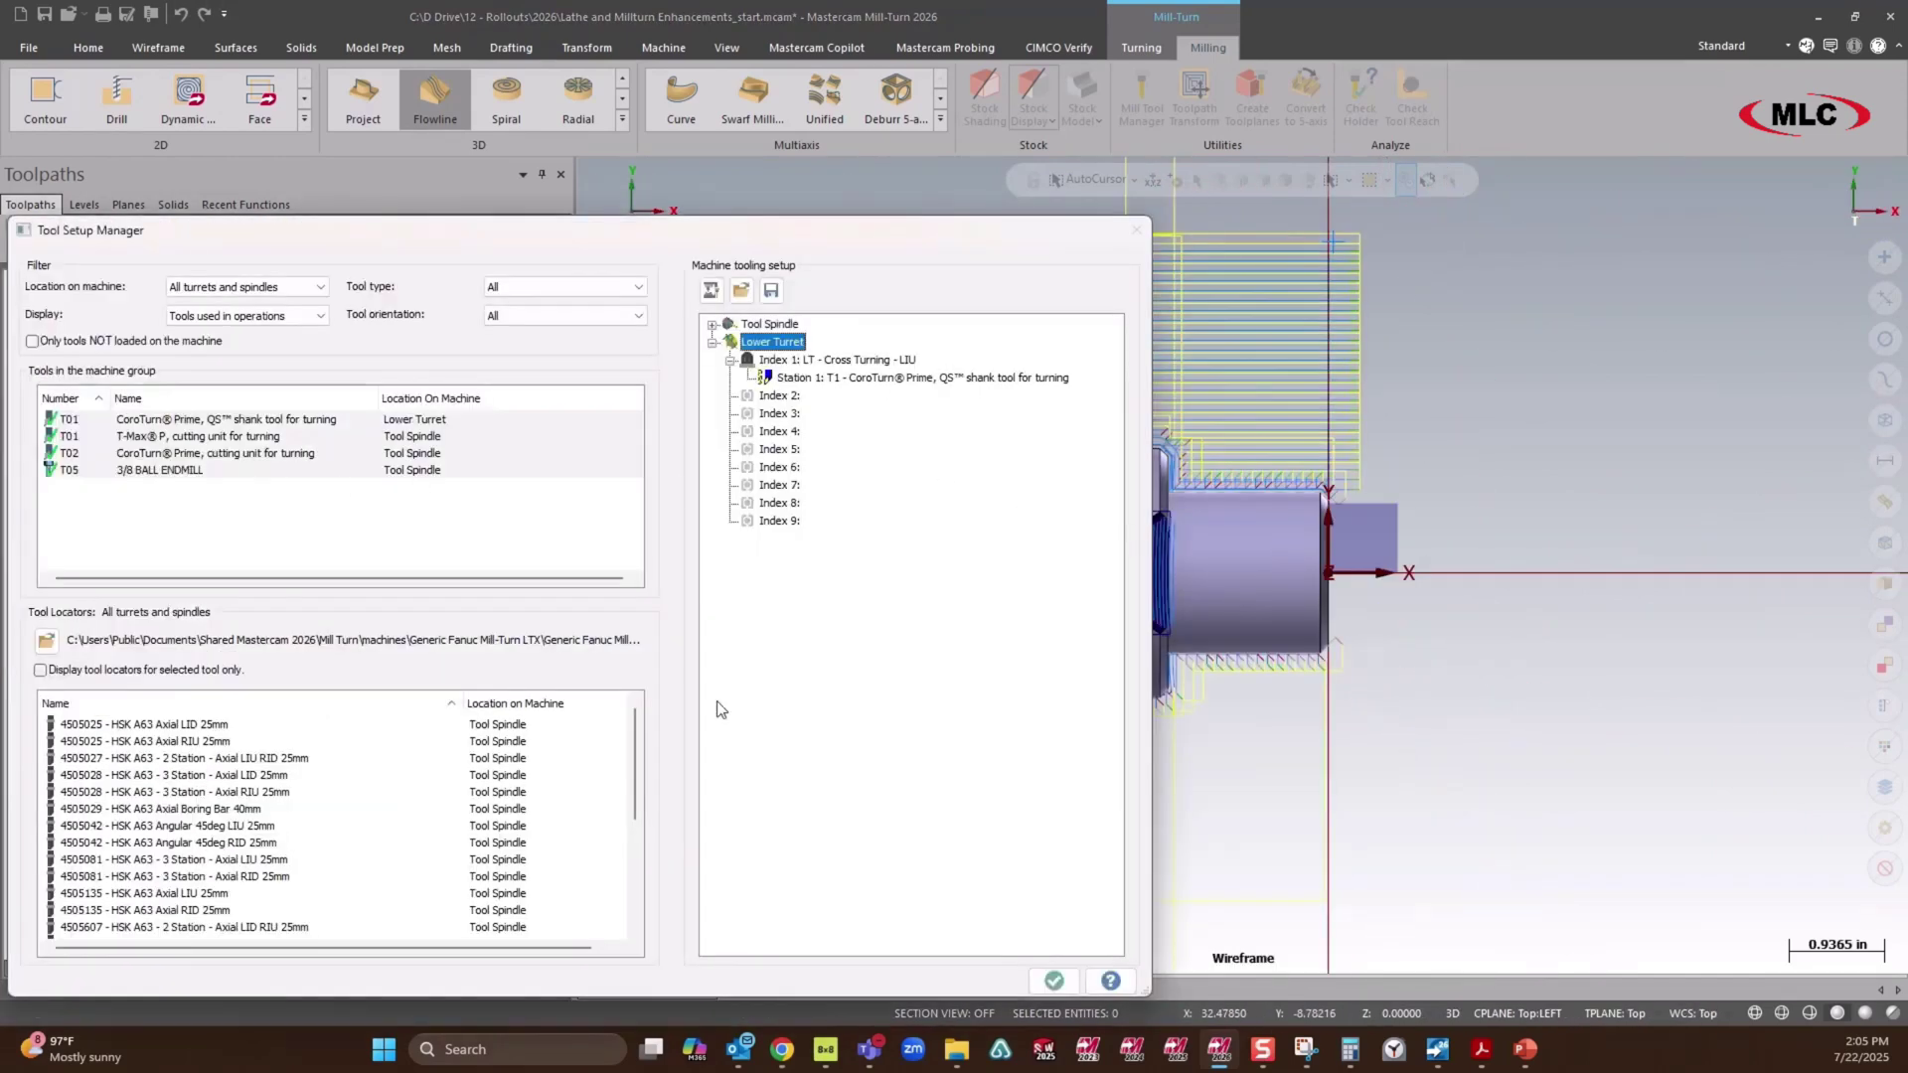
Accept the tool setup and launch the machine simulation from Code Expert's Sync Manager.
click(1054, 982)
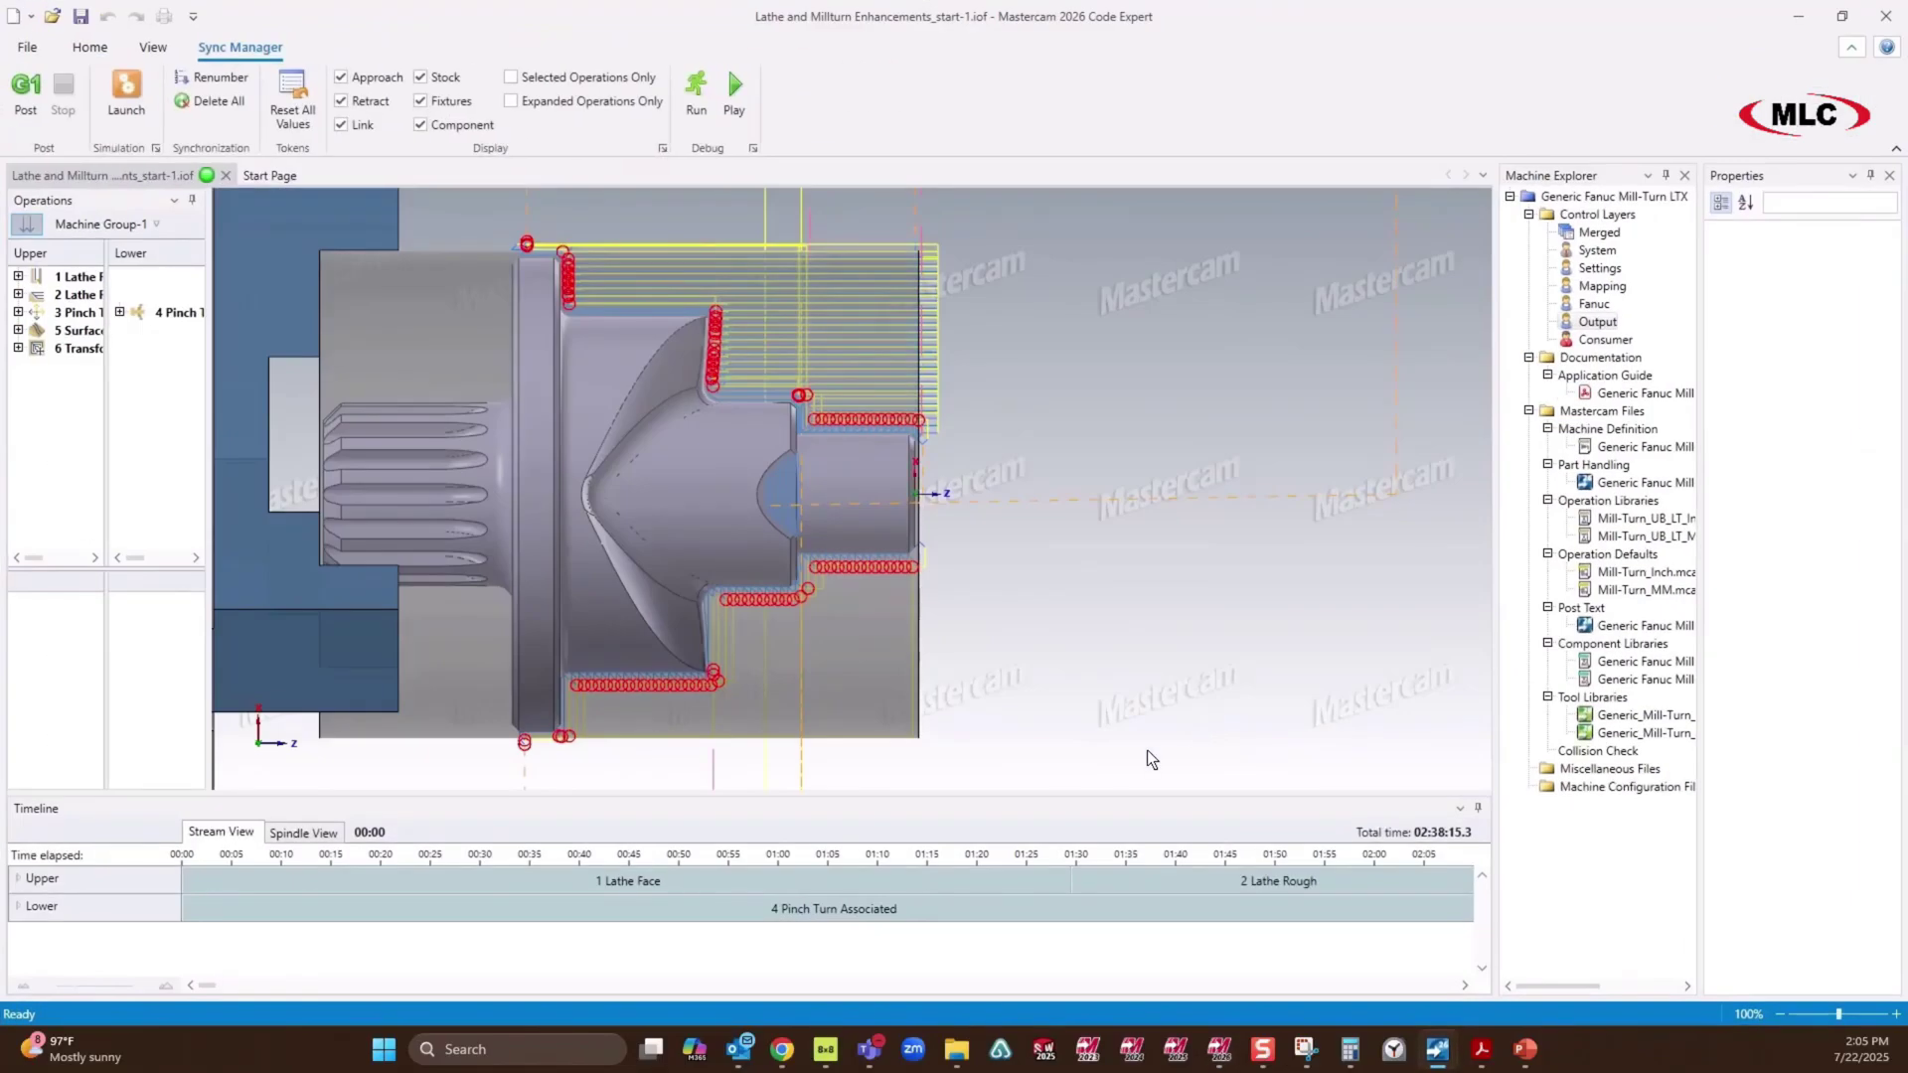
click(692, 310)
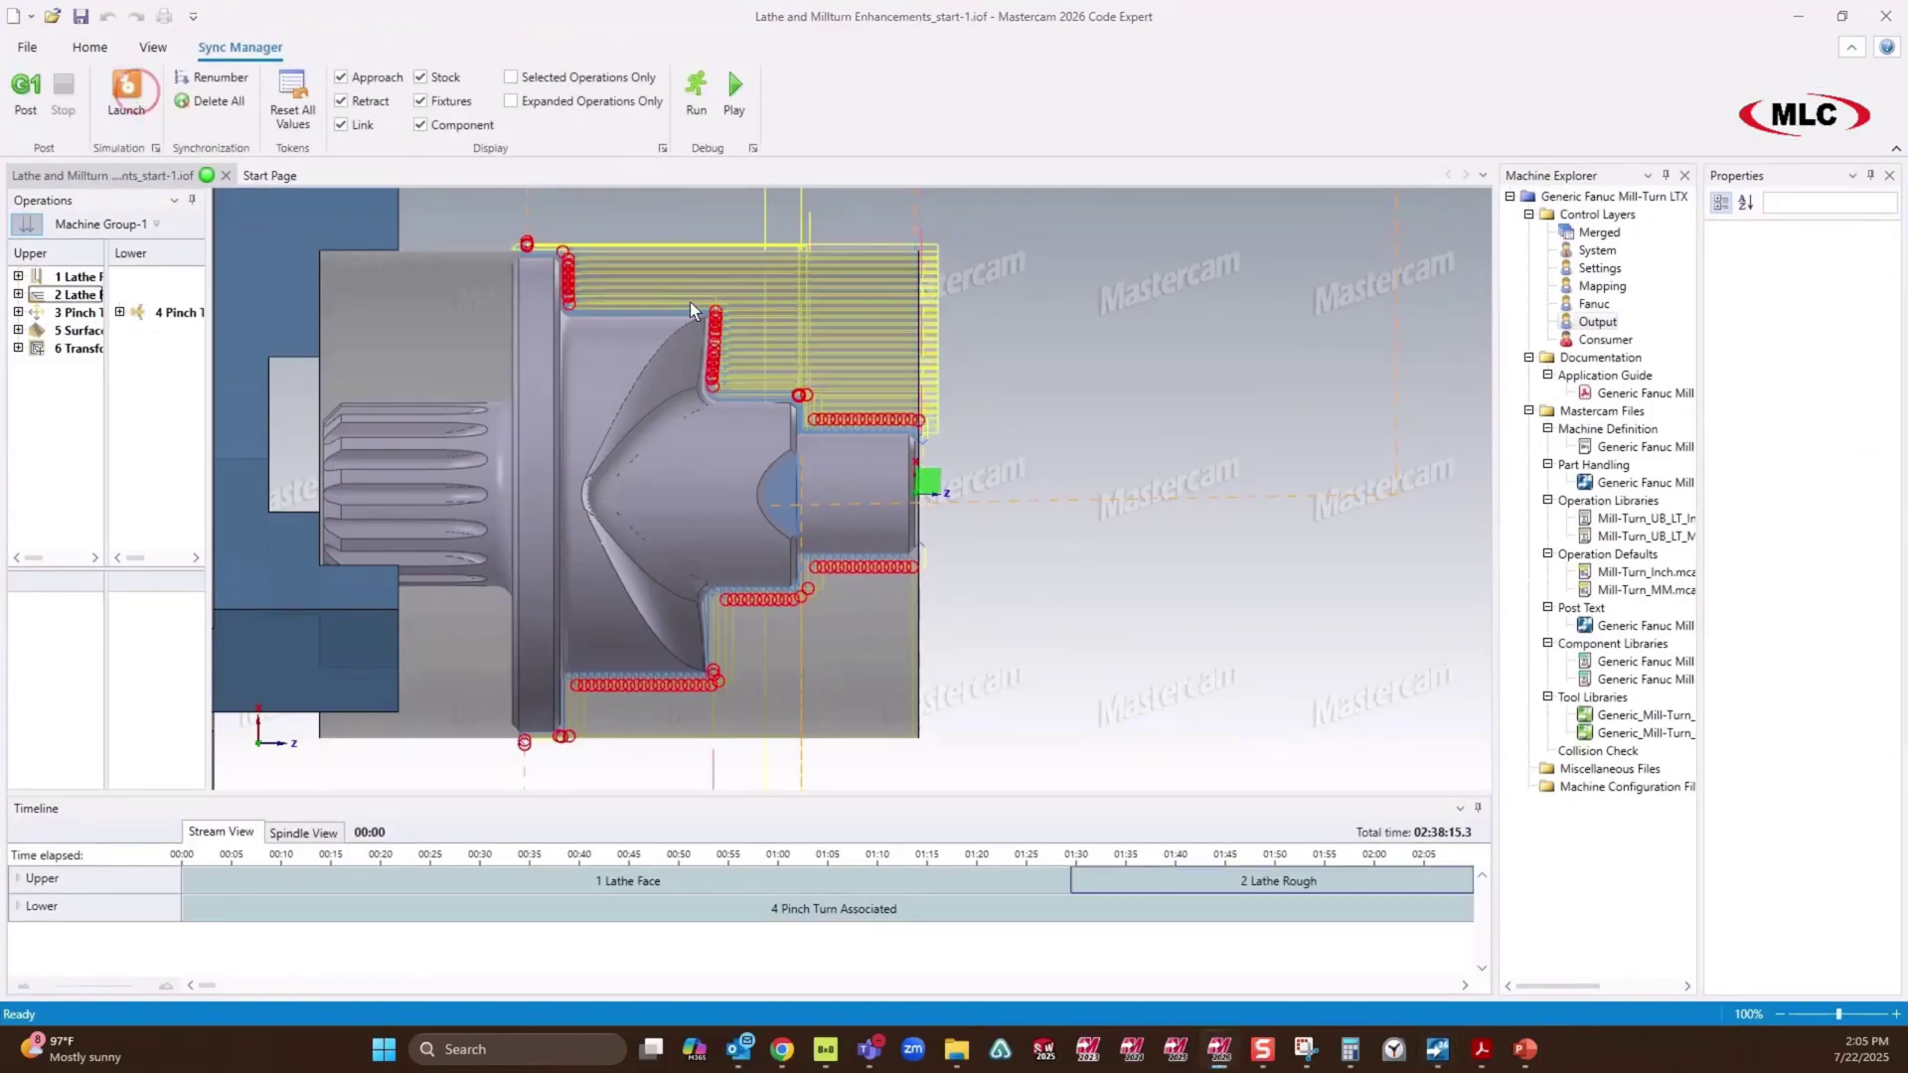
click(682, 290)
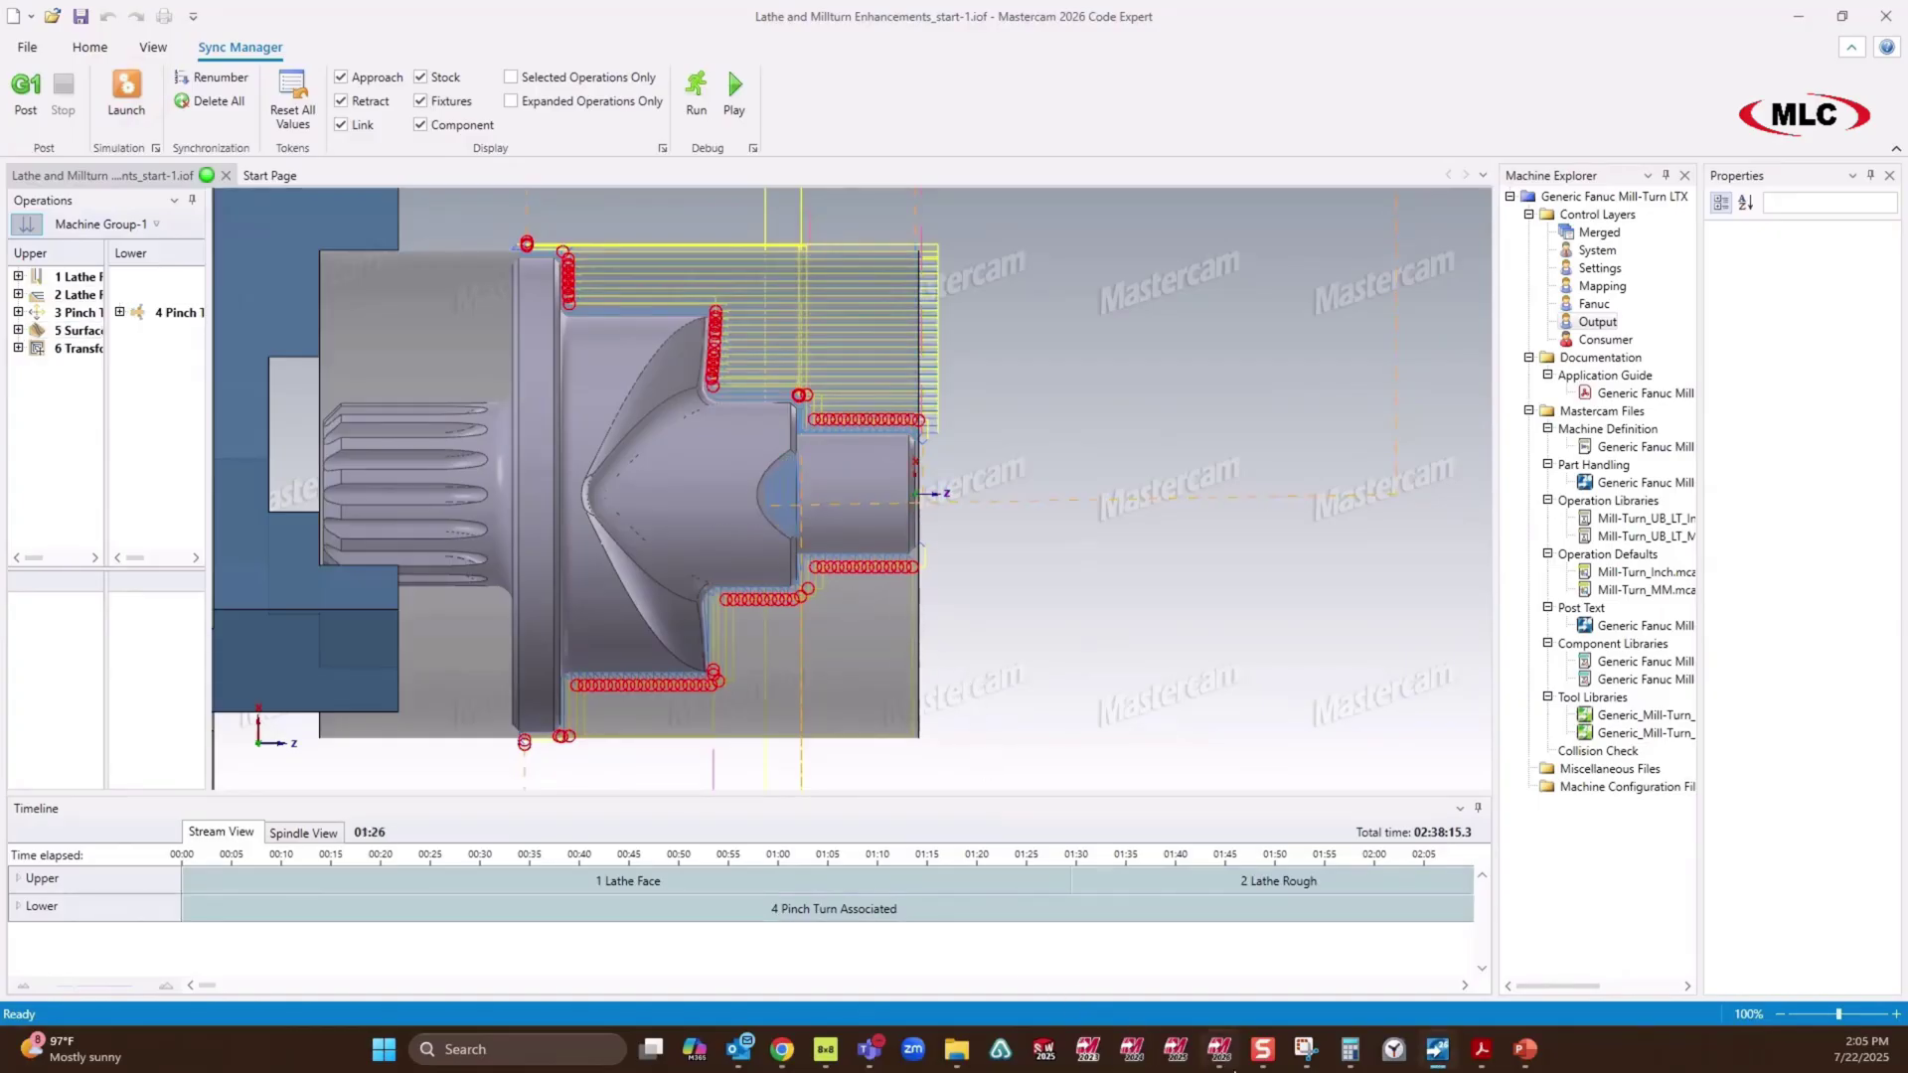
mouse_move(1221, 1052)
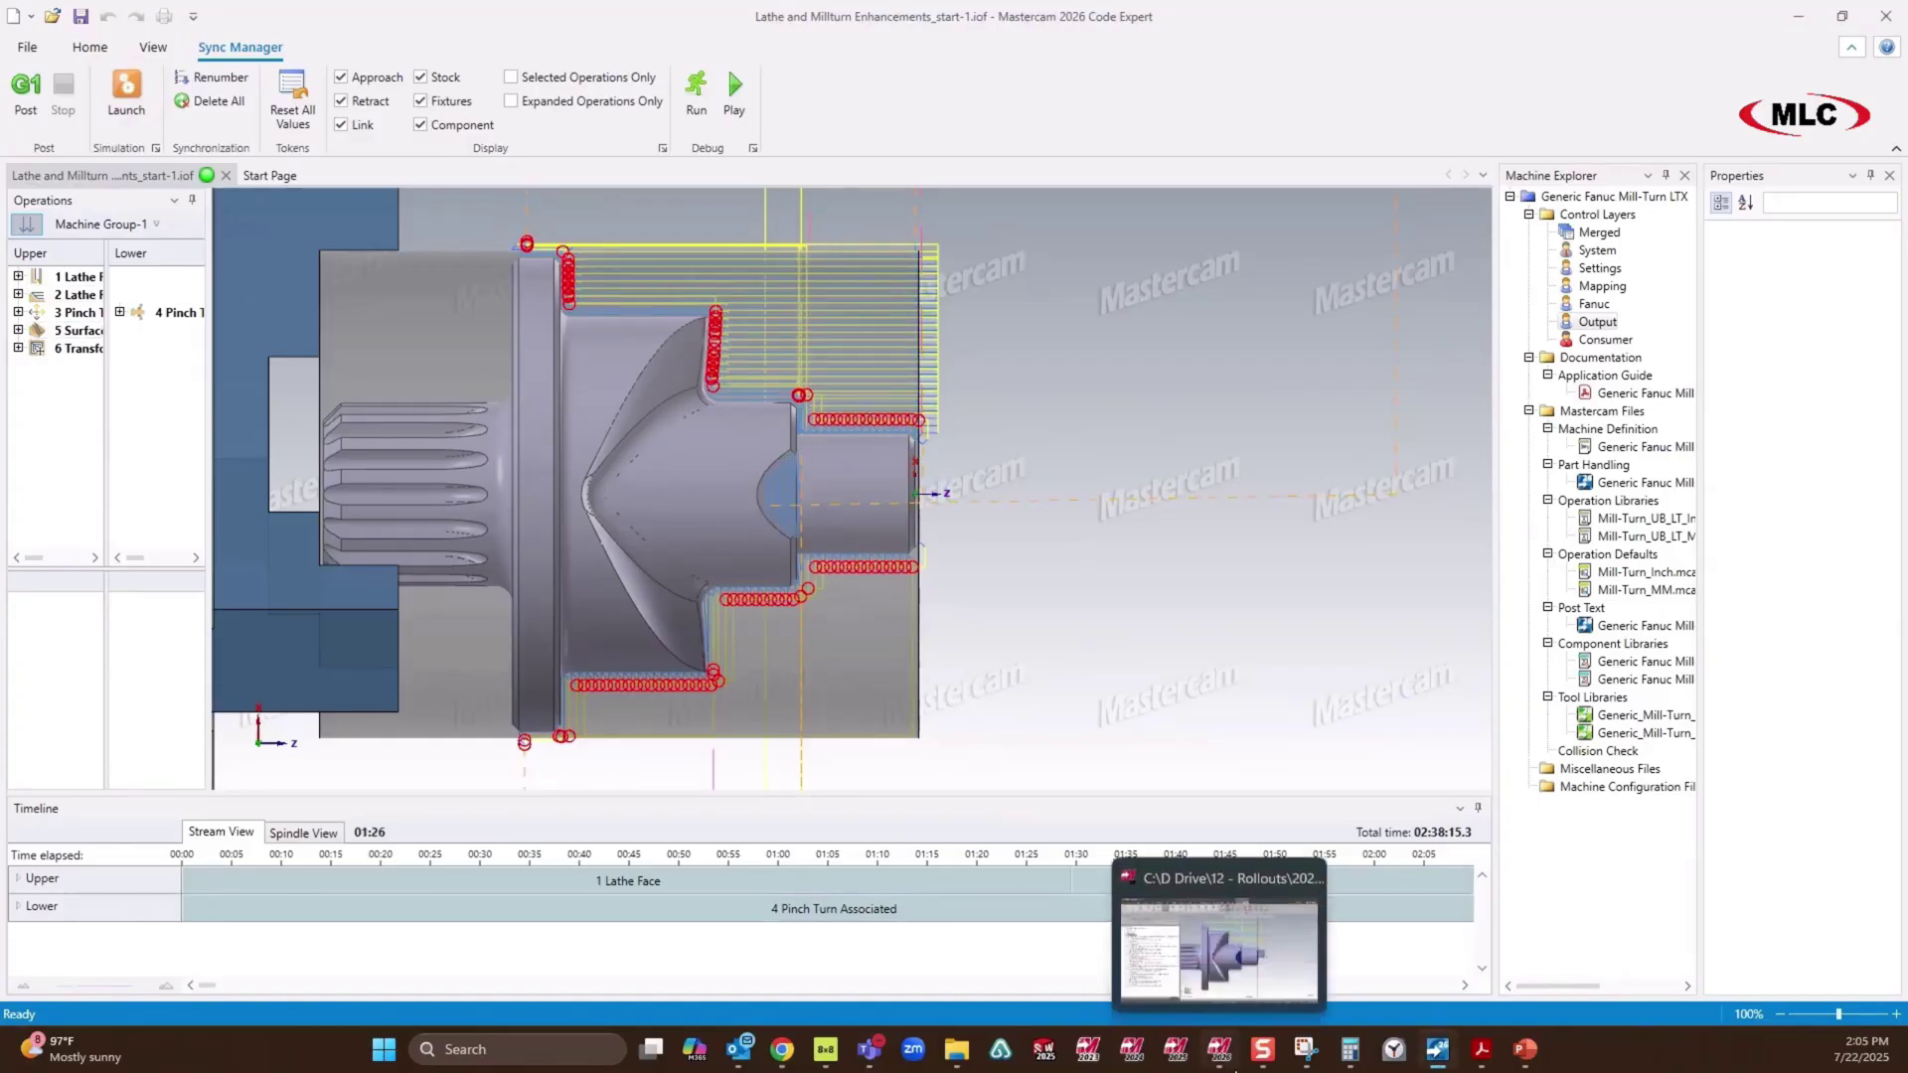
click(126, 92)
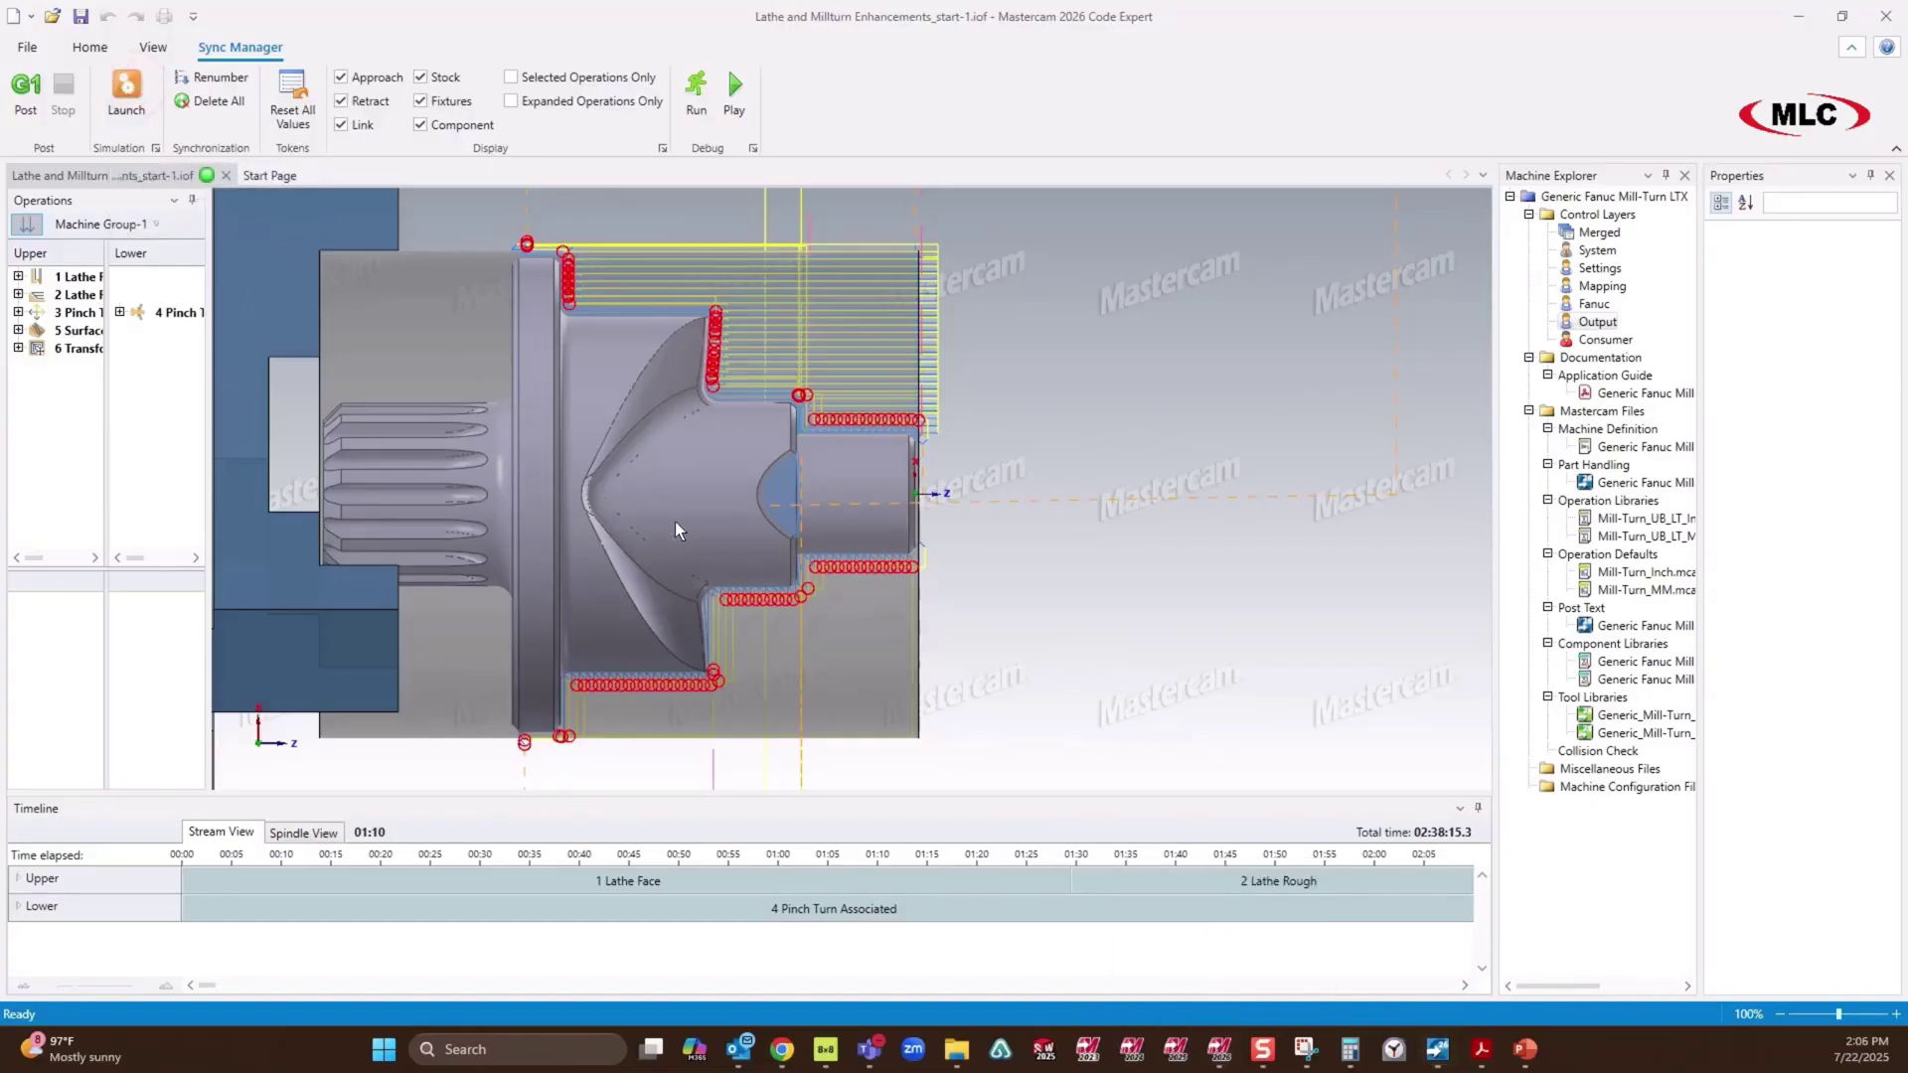
click(711, 583)
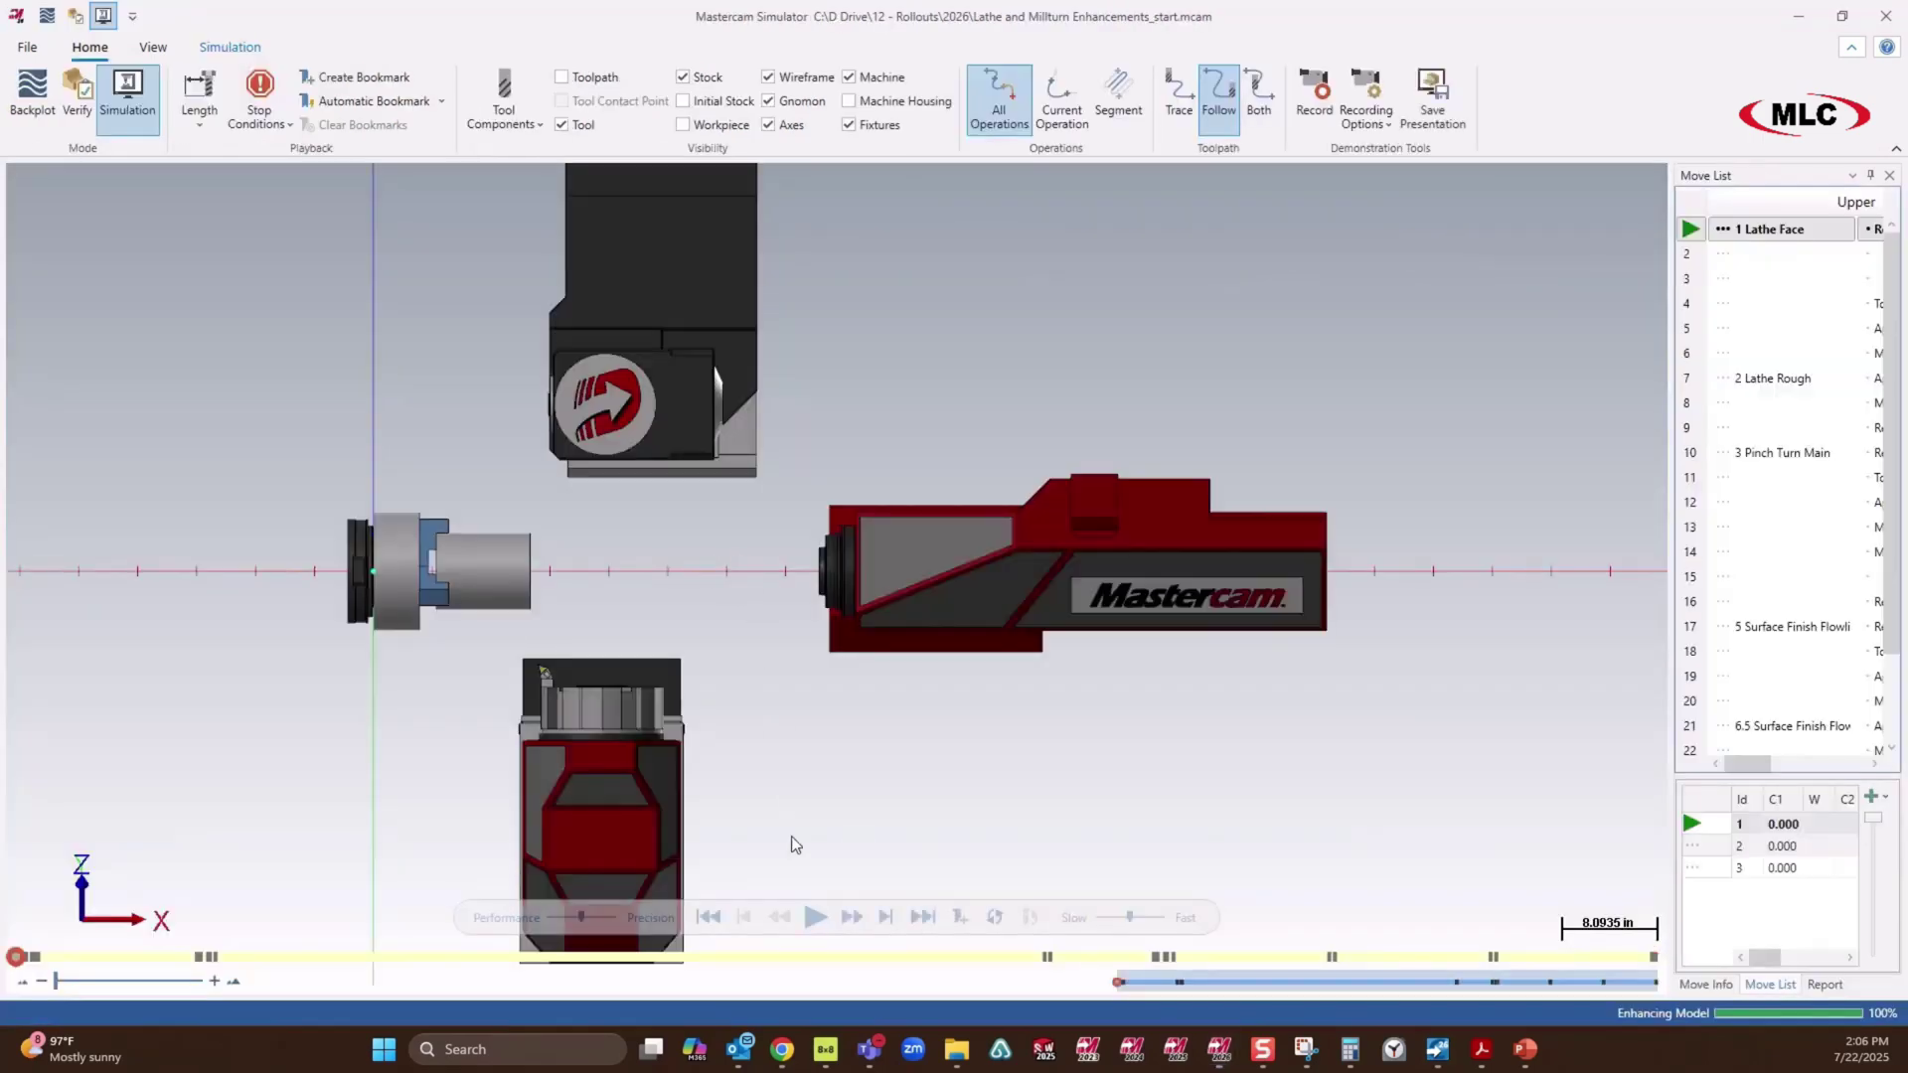
Play the machine simulation of all operations to the end and examine the machined part up close.
click(815, 917)
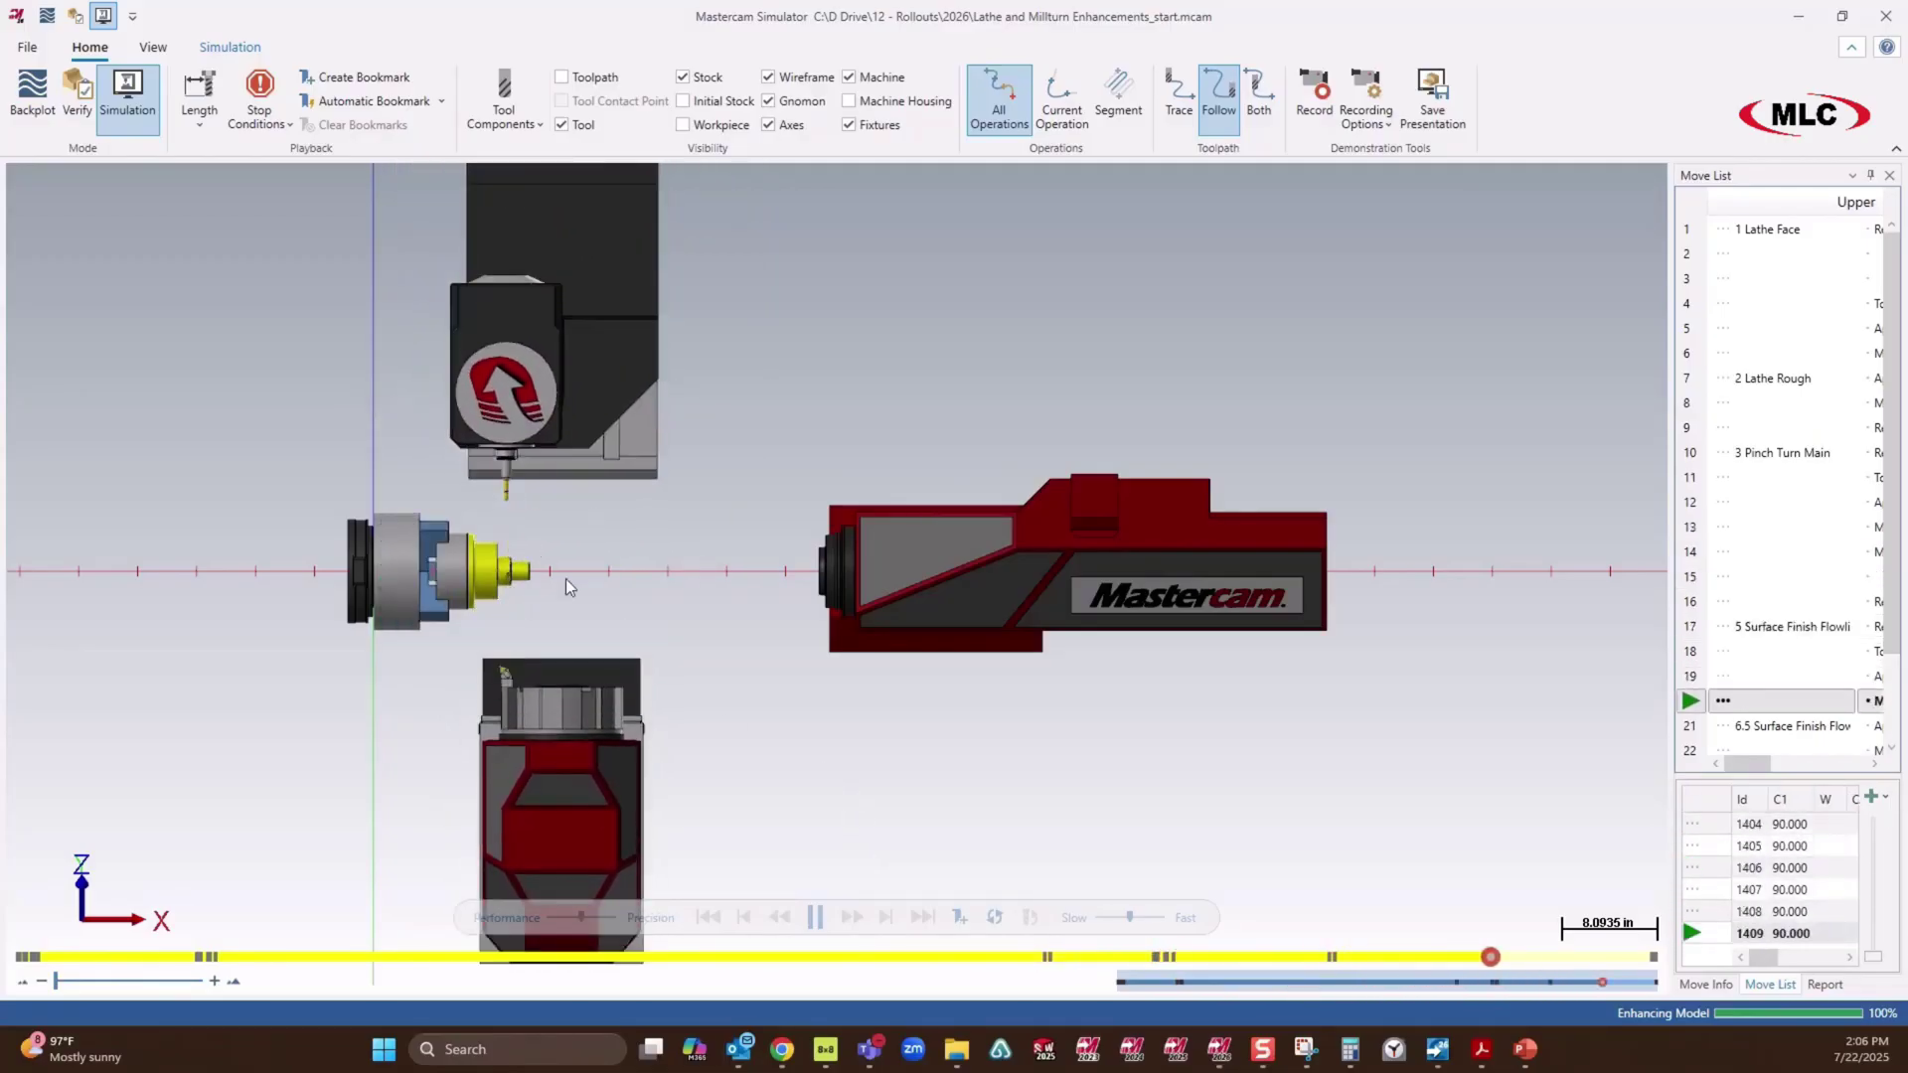
scroll(512, 581, up, 3)
middle_drag(519, 606, 461, 617)
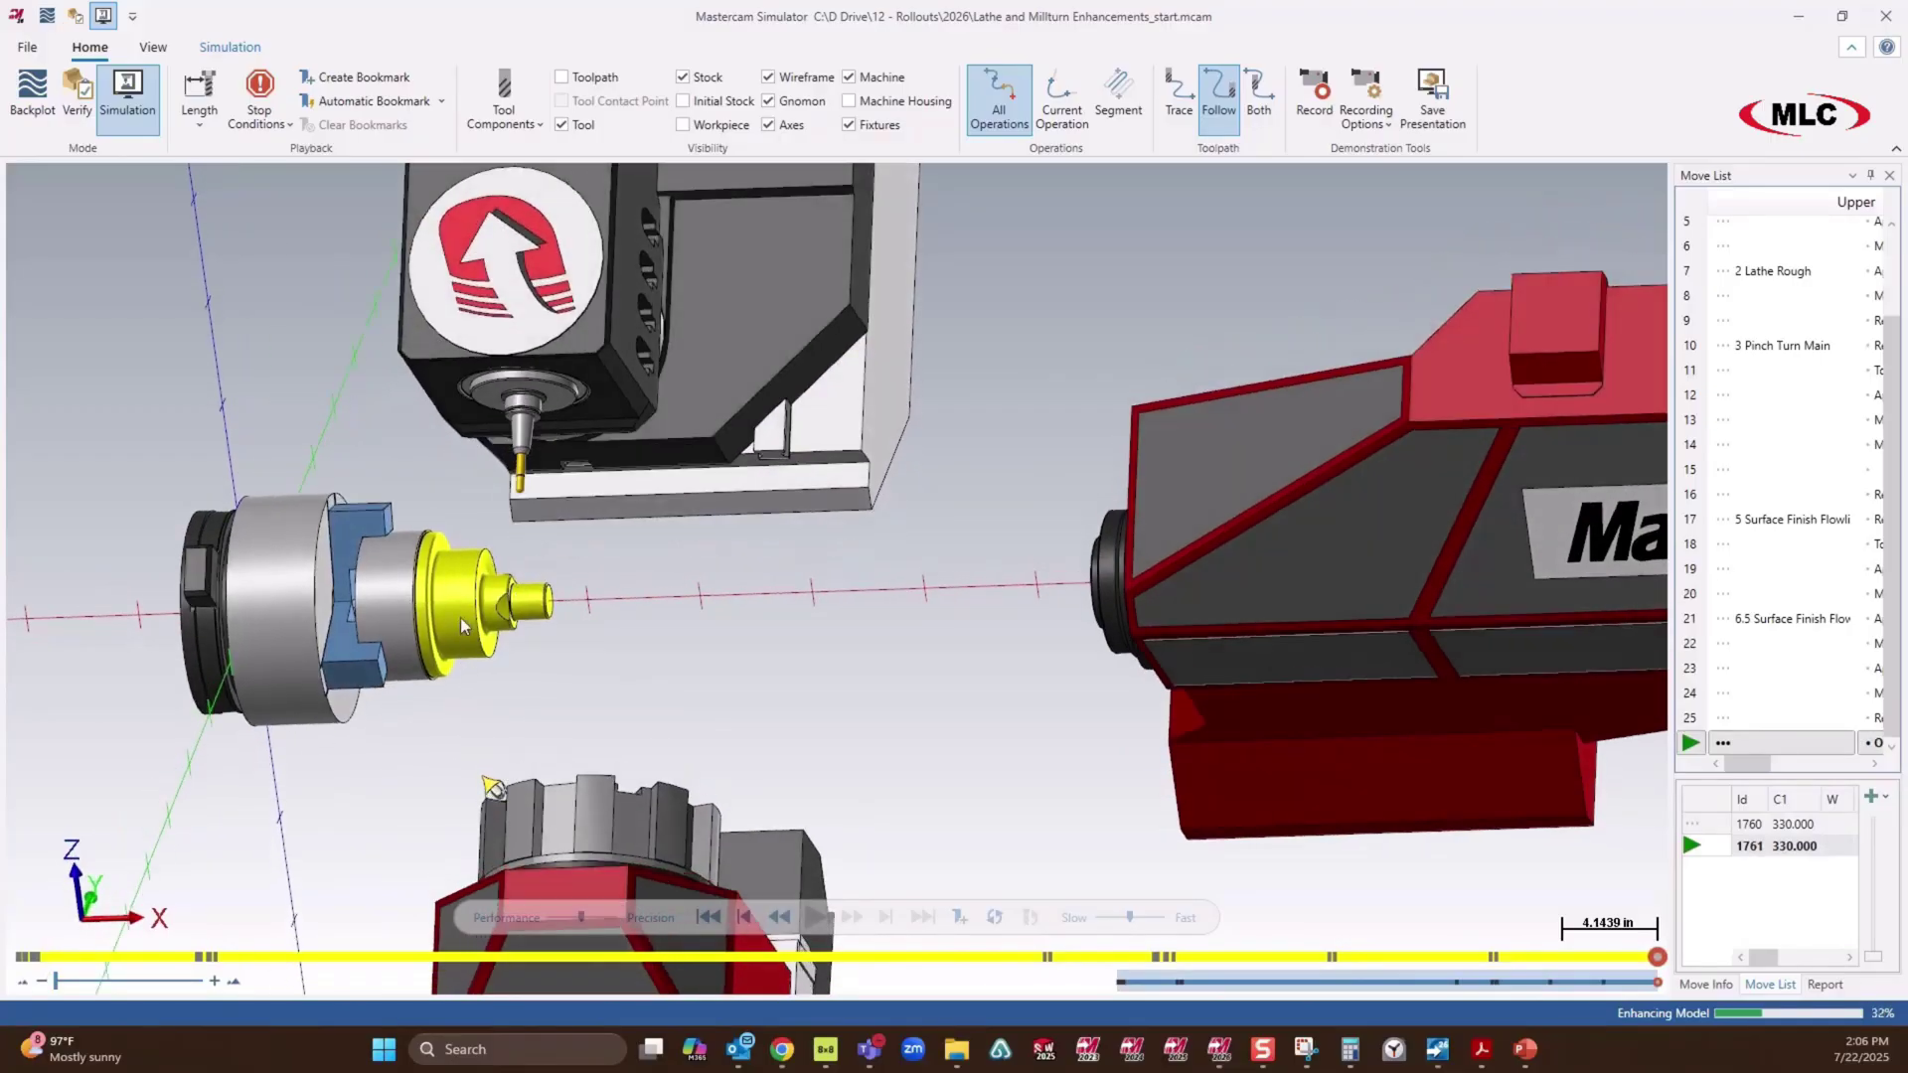
scroll(527, 604, up, 5)
scroll(594, 604, down, 3)
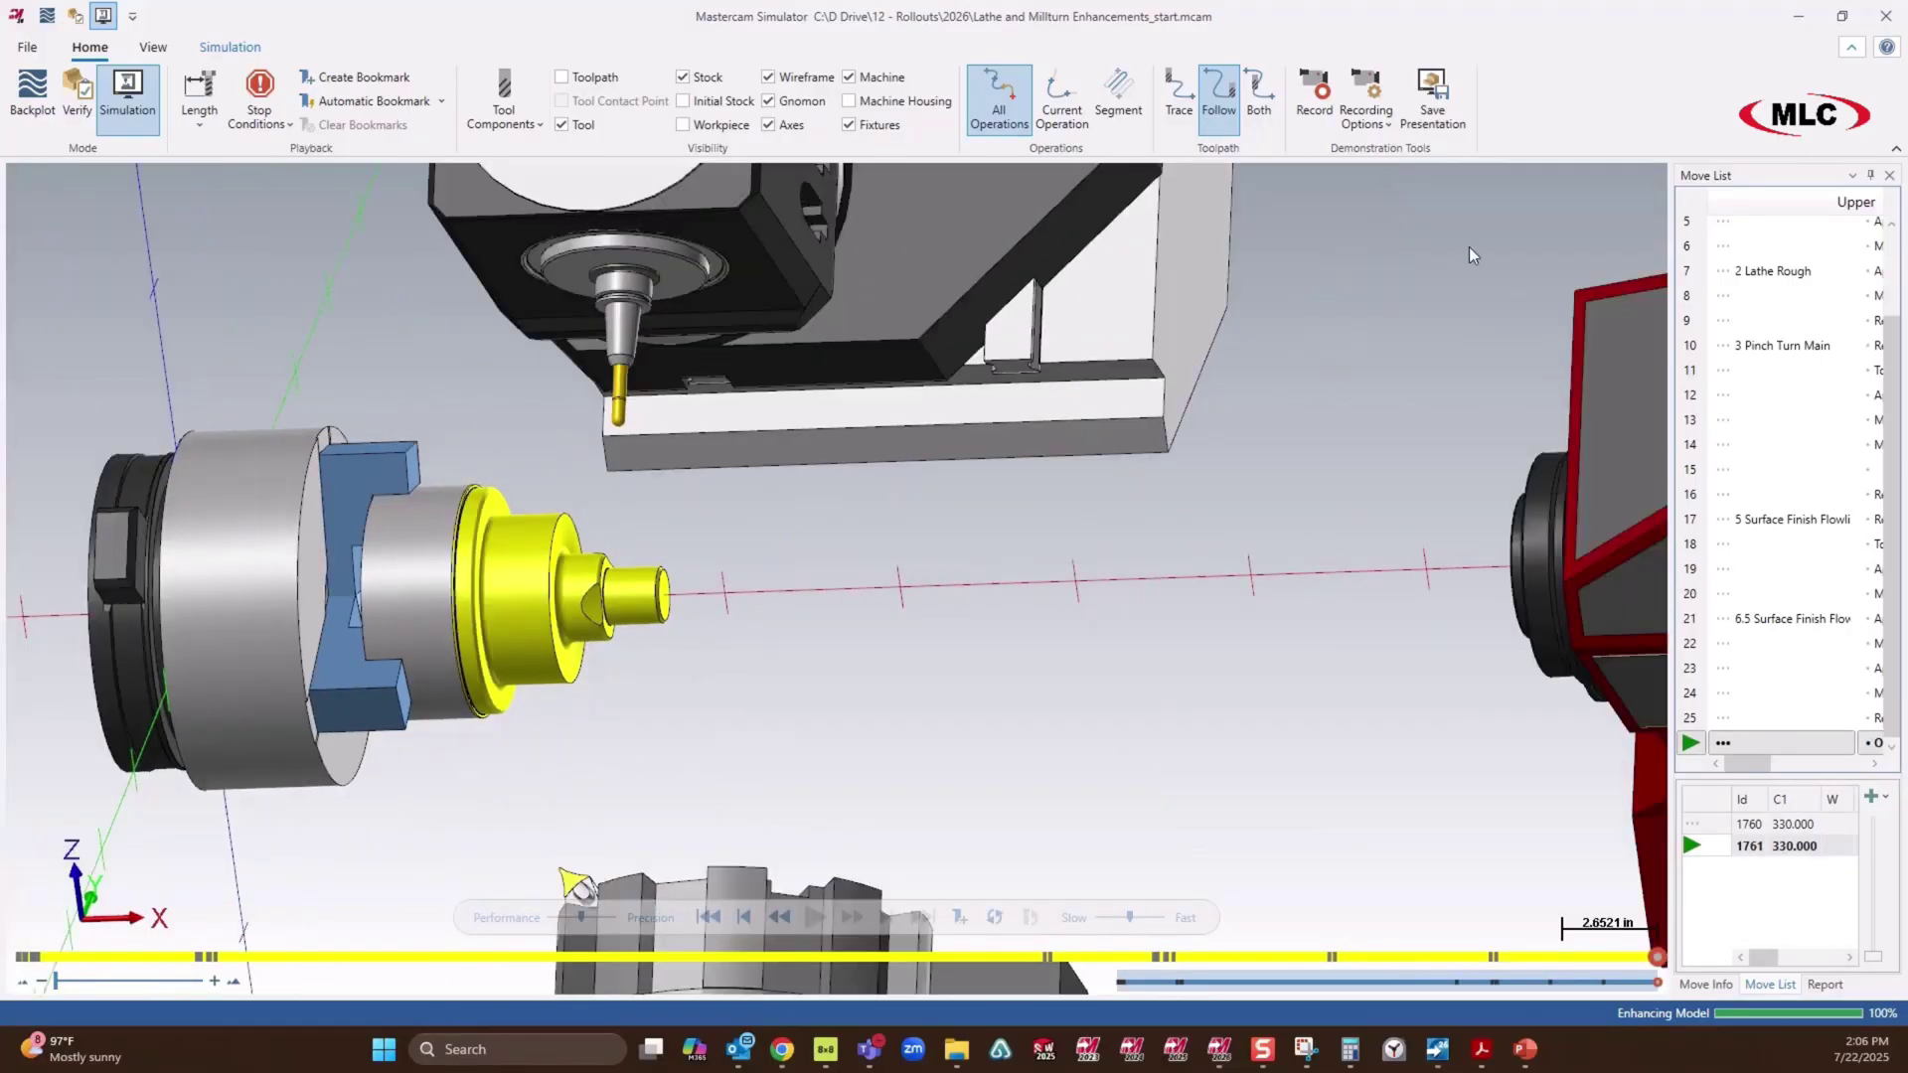
Close the simulator and Code Expert without saving changes to the Generic Fanuc Mill-Turn LTX machine file.
scroll(1265, 435, down, 2)
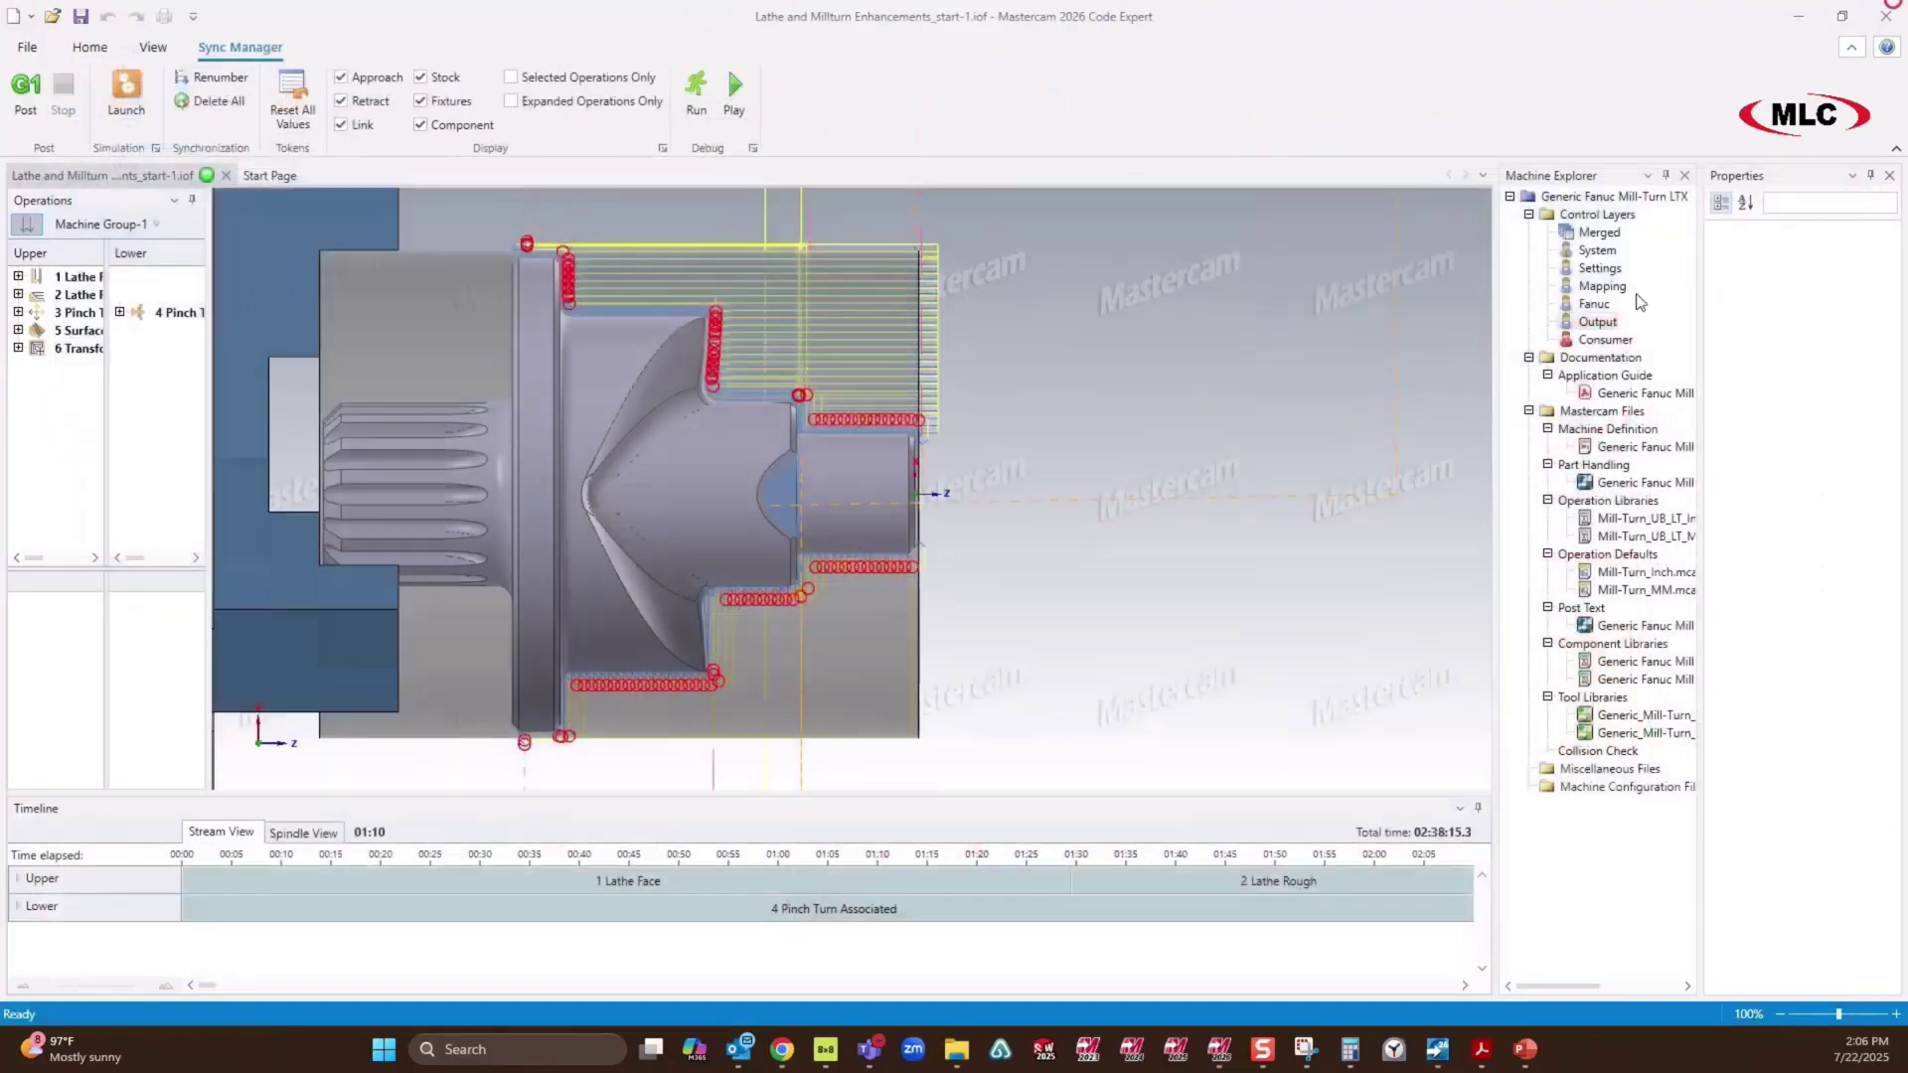
click(1886, 15)
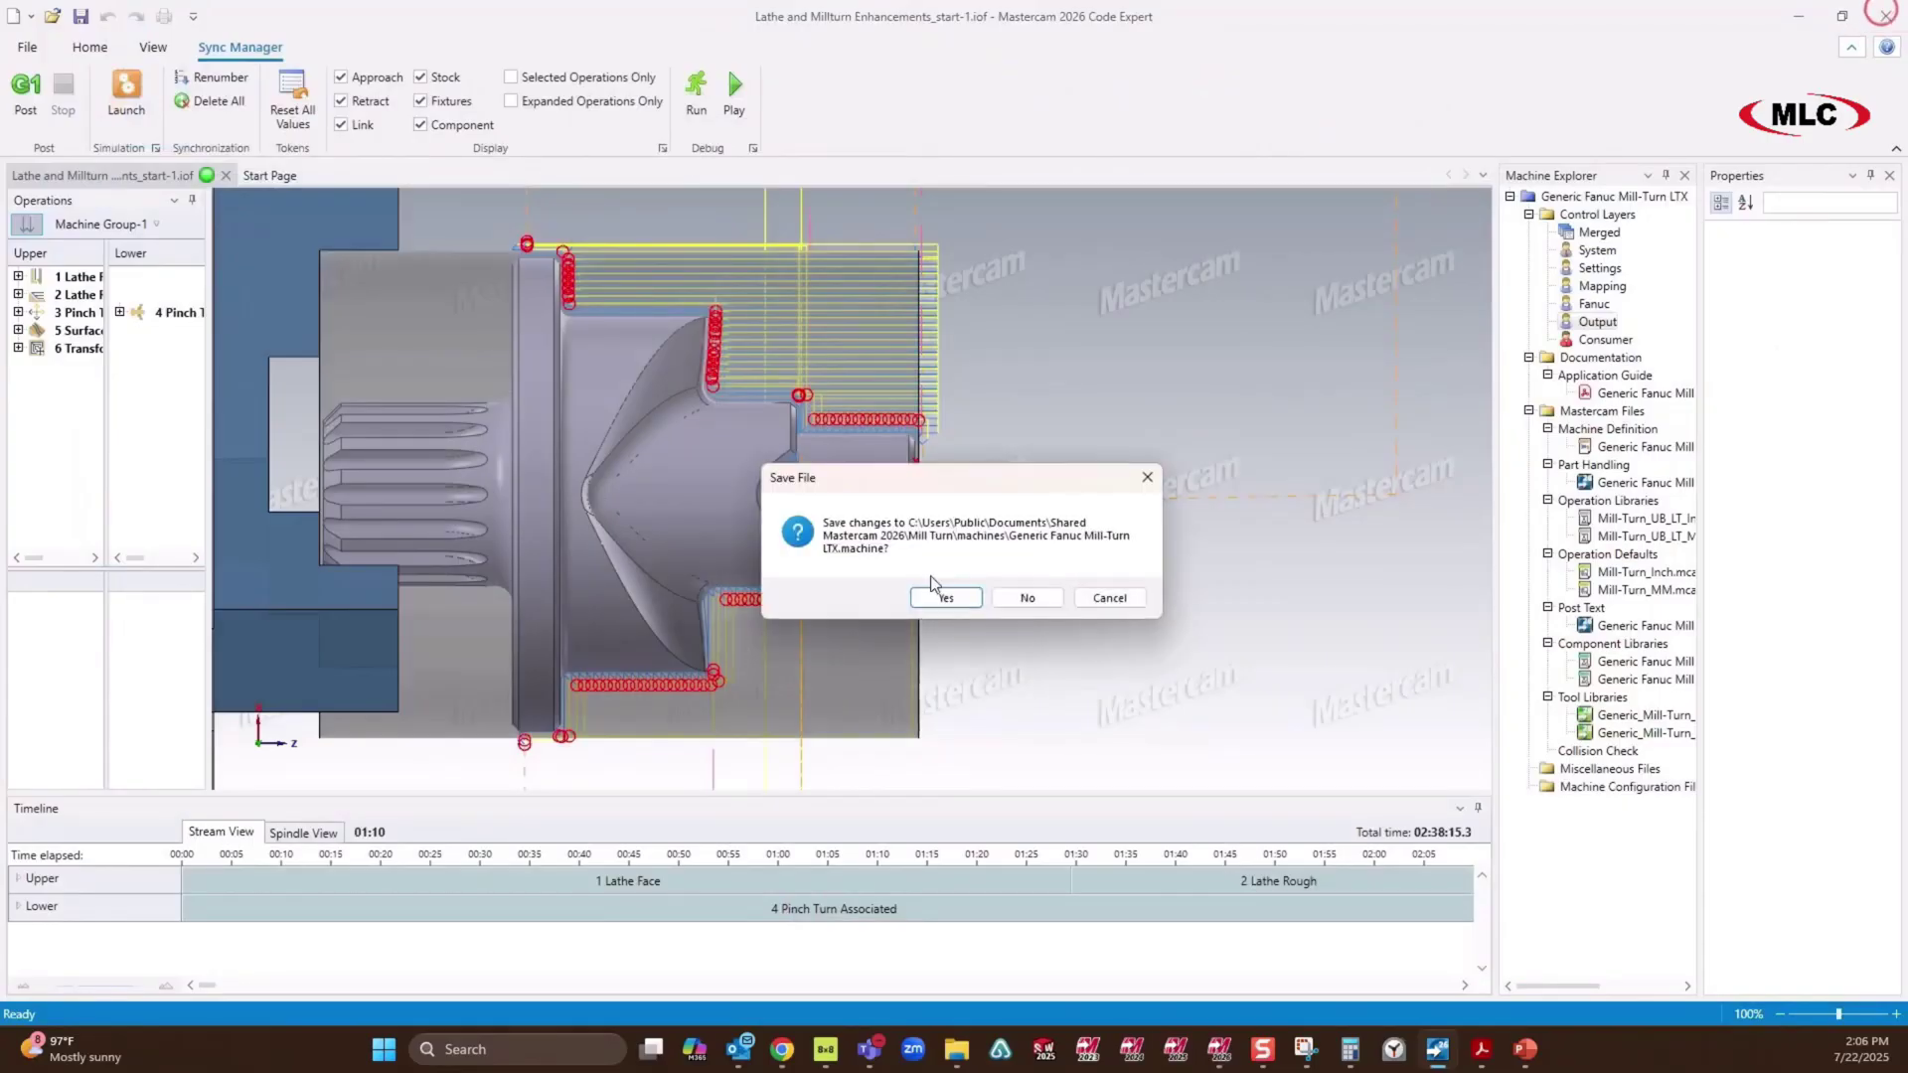
click(1023, 600)
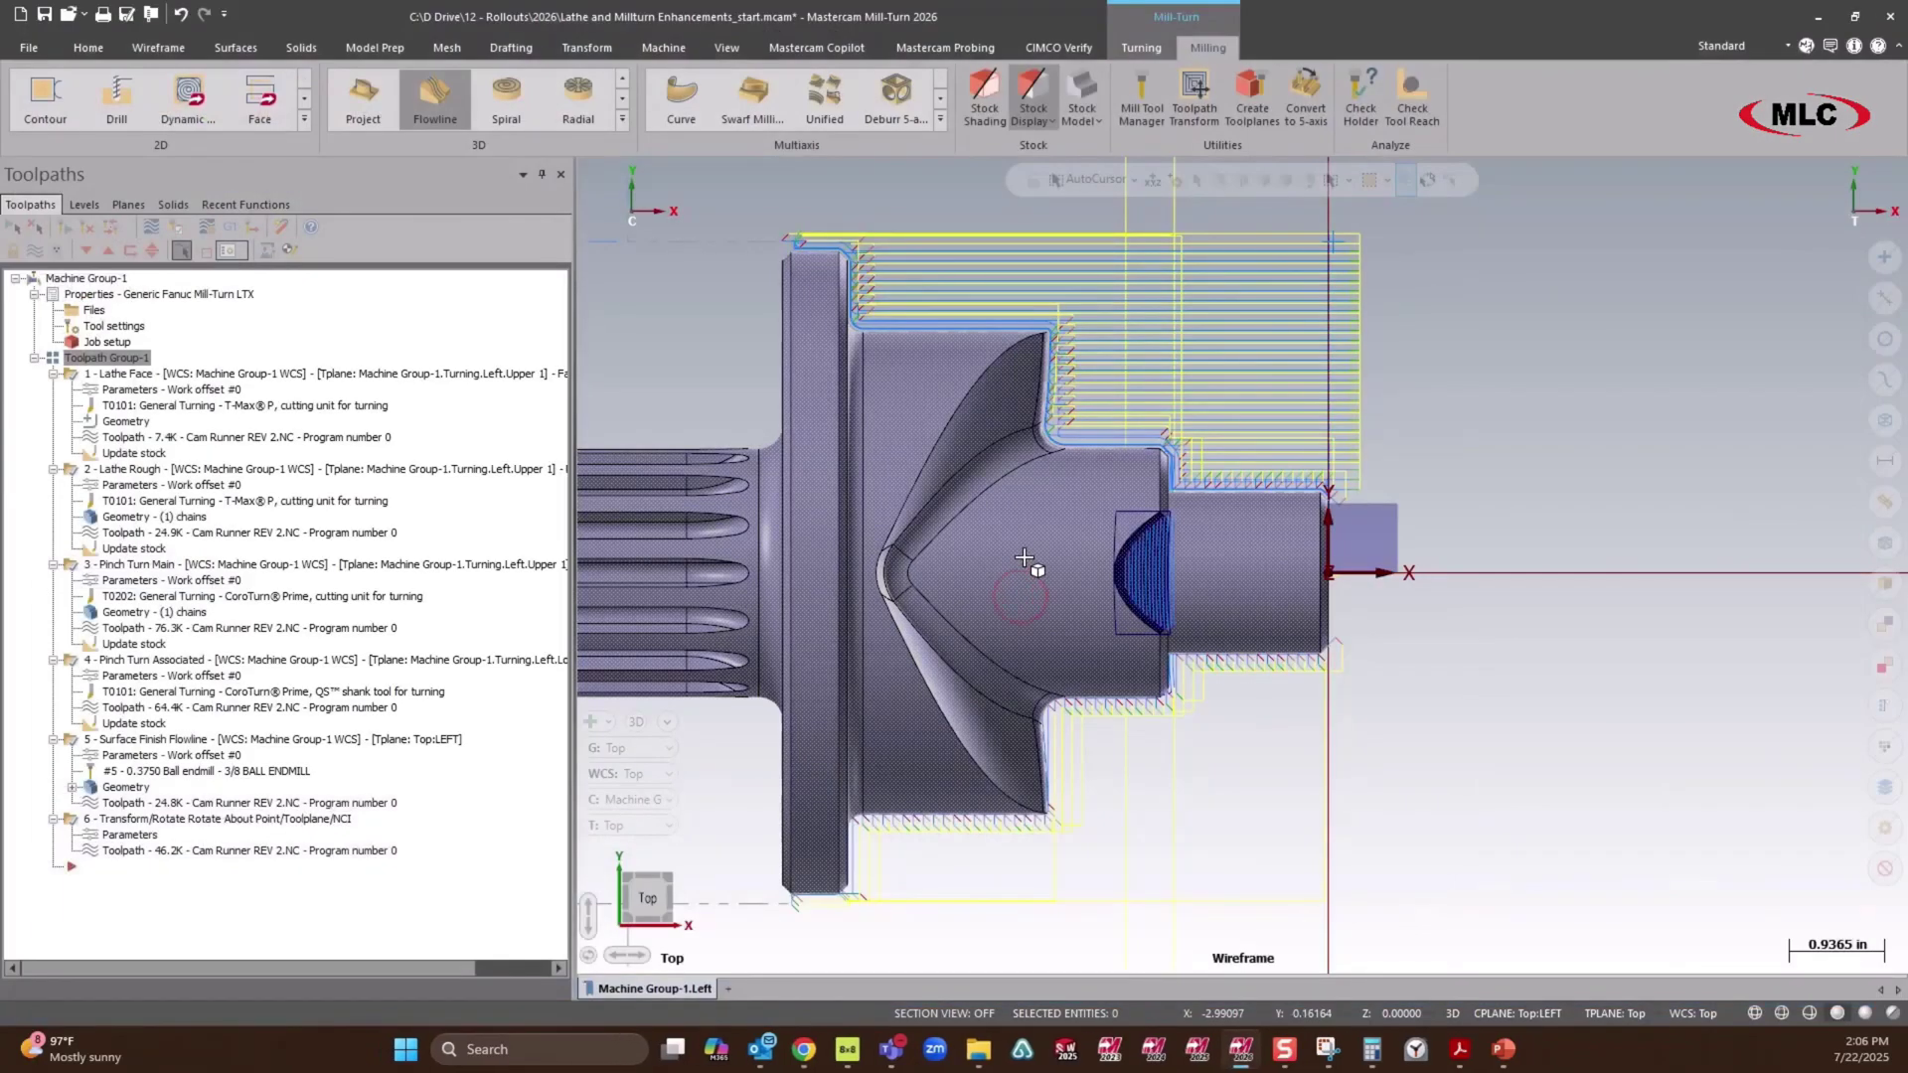